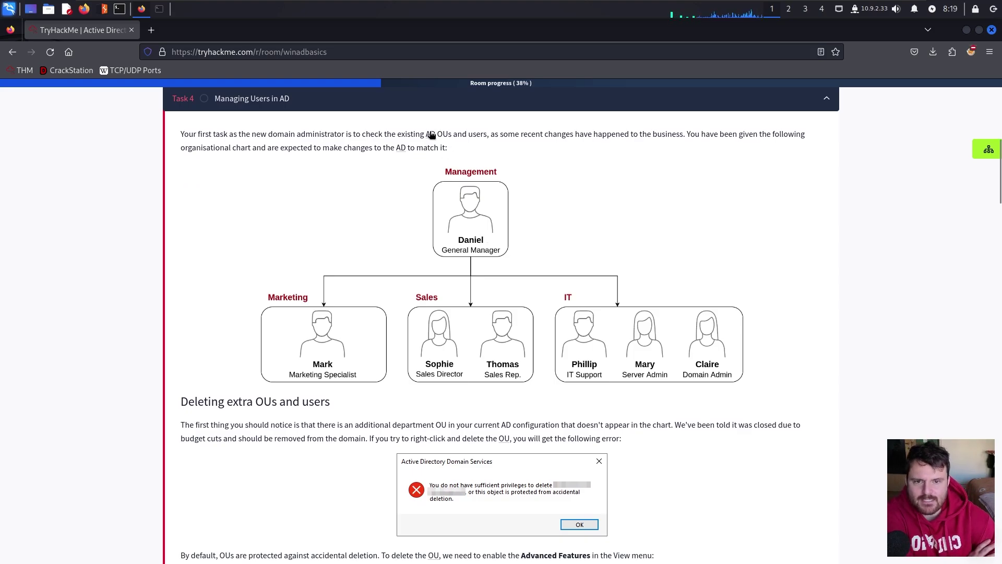
Read the tutorial's section on existing AD OUs, highlighting key phrases along the way.
{"action": "left_click_drag", "start_coordinate": [421, 135], "coordinate": [455, 135]}
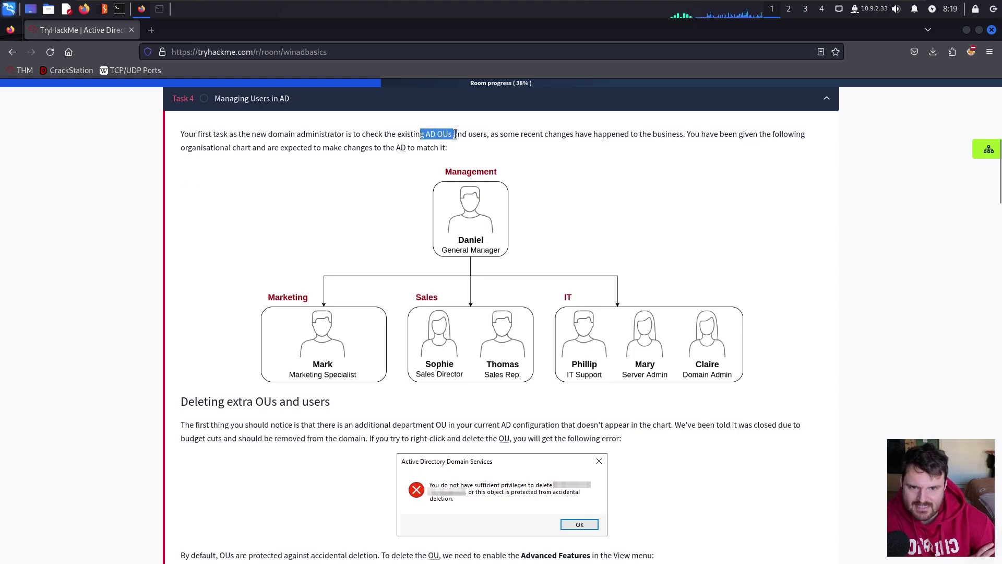
{"action": "left_click", "coordinate": [587, 160]}
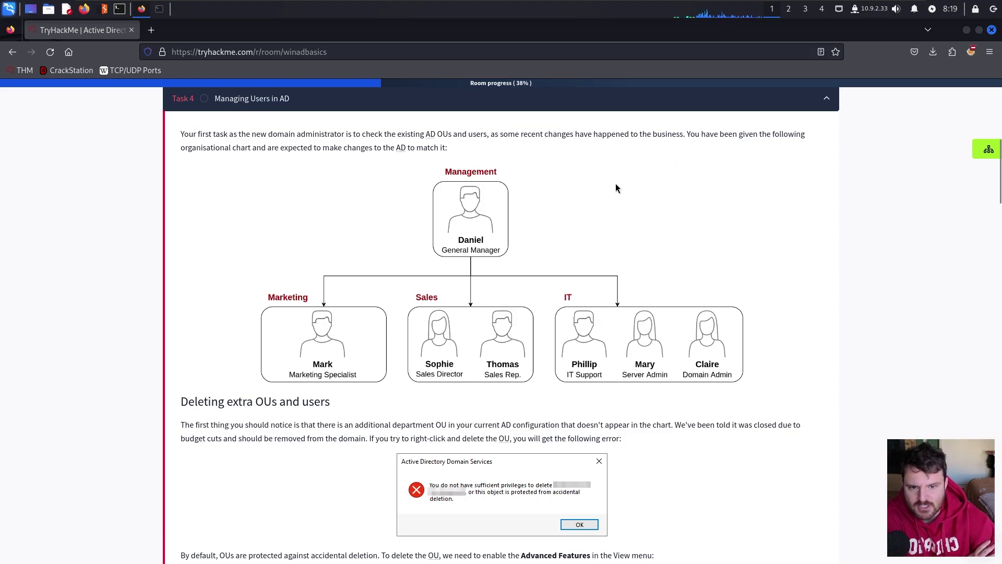
{"action": "scroll", "coordinate": [615, 182], "scroll_direction": "down", "scroll_amount": 2}
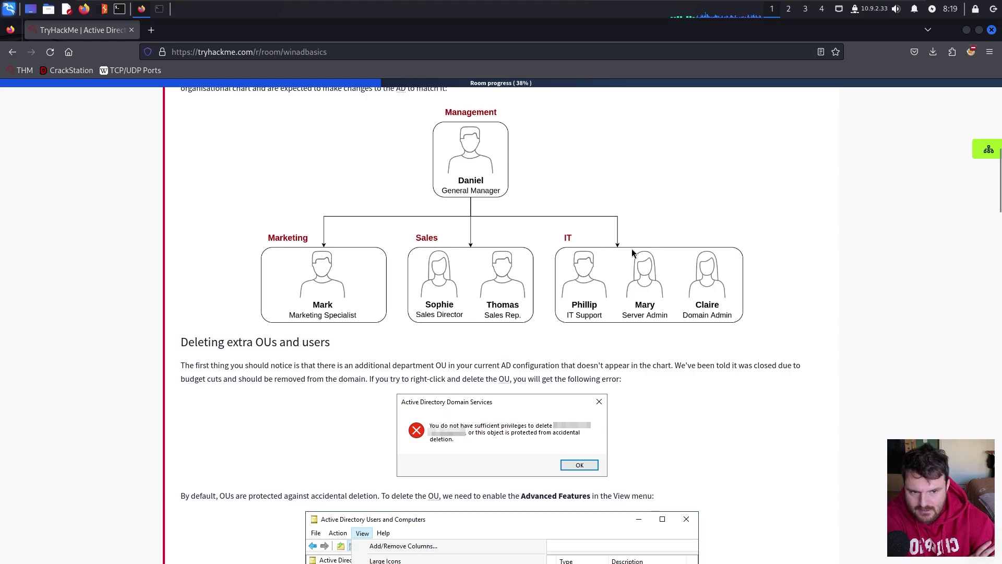
{"action": "scroll", "coordinate": [631, 248], "scroll_direction": "down", "scroll_amount": 2}
{"action": "left_click_drag", "start_coordinate": [397, 289], "coordinate": [151, 286]}
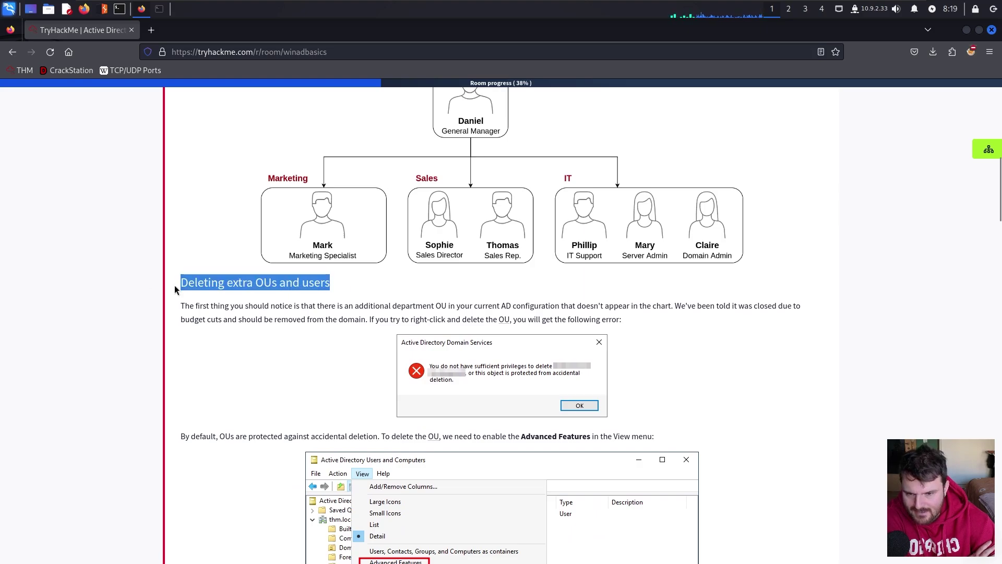
{"action": "left_click", "coordinate": [341, 285]}
{"action": "left_click_drag", "start_coordinate": [252, 284], "coordinate": [289, 285]}
{"action": "left_click", "coordinate": [358, 283]}
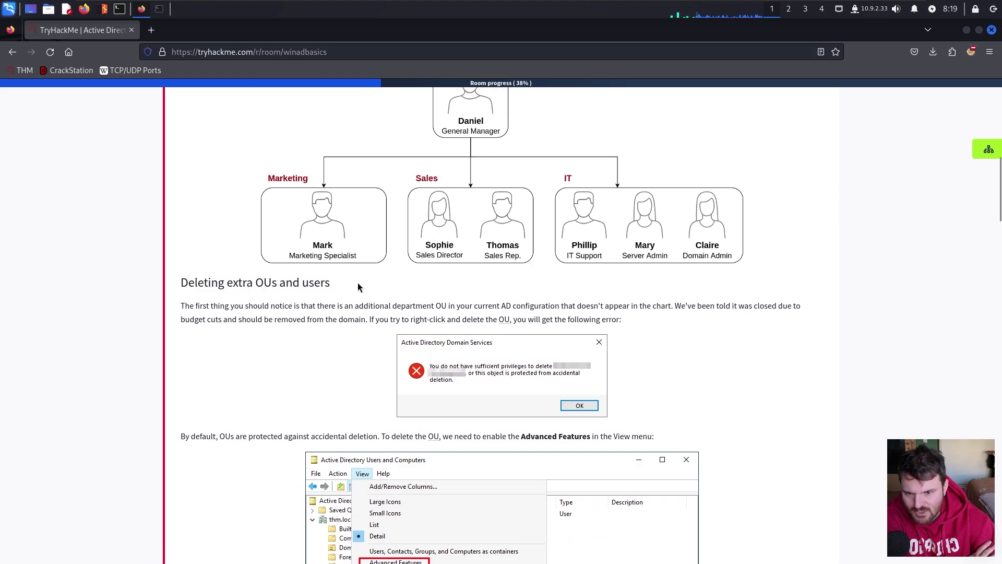
{"action": "scroll", "coordinate": [364, 286], "scroll_direction": "down", "scroll_amount": 2}
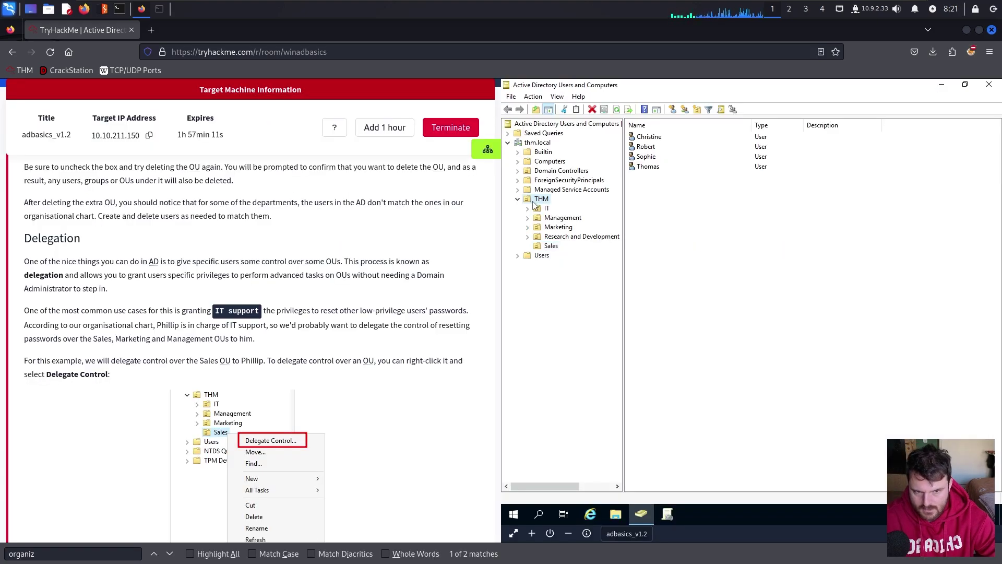
Attempt to delete the THM OU and confirm the deletion.
{"action": "right_click", "coordinate": [537, 200]}
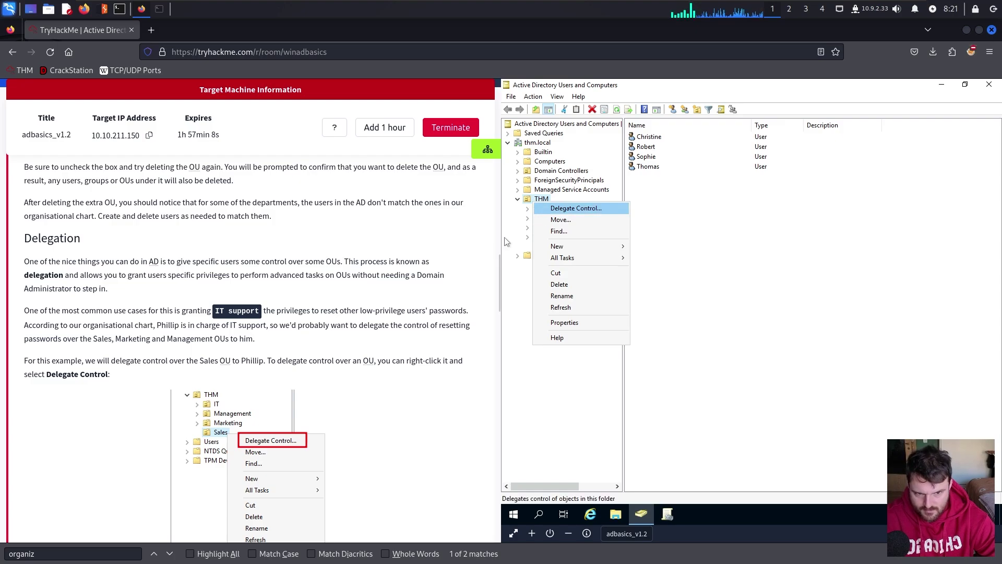
{"action": "left_click", "coordinate": [565, 286]}
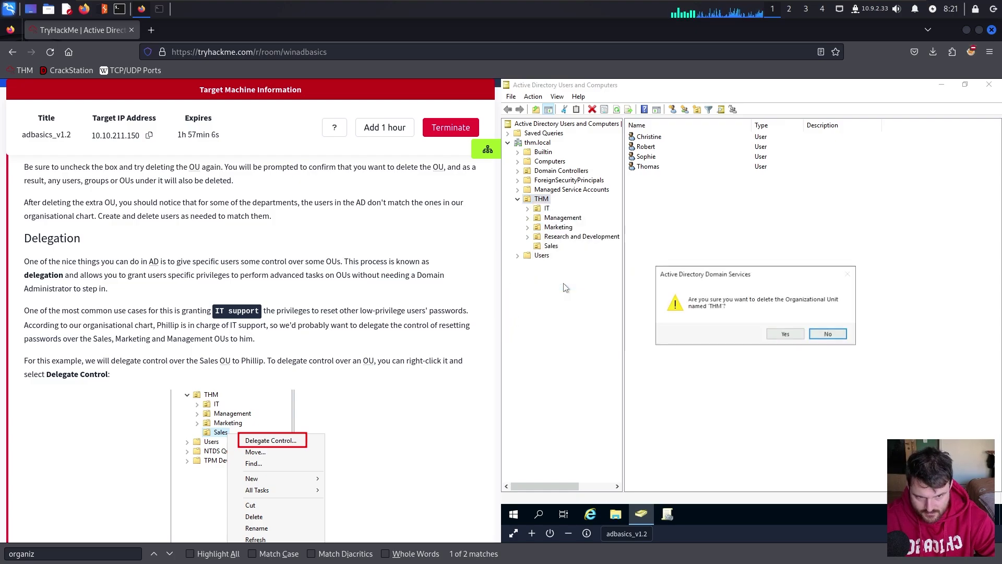
{"action": "left_click", "coordinate": [784, 334]}
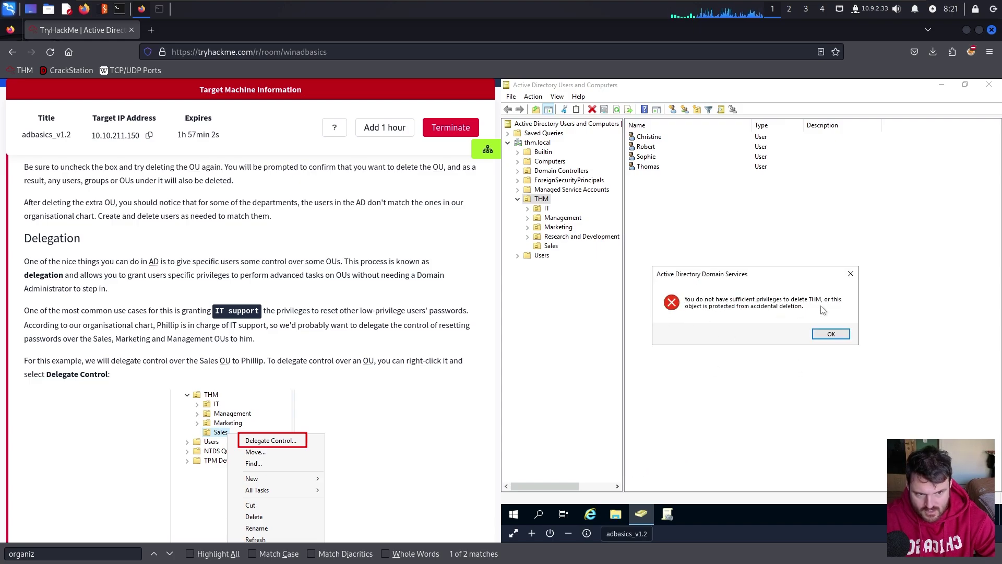
Review the tutorial's 'To delete the OU' instructions.
{"action": "scroll", "coordinate": [305, 368], "scroll_direction": "down", "scroll_amount": 8}
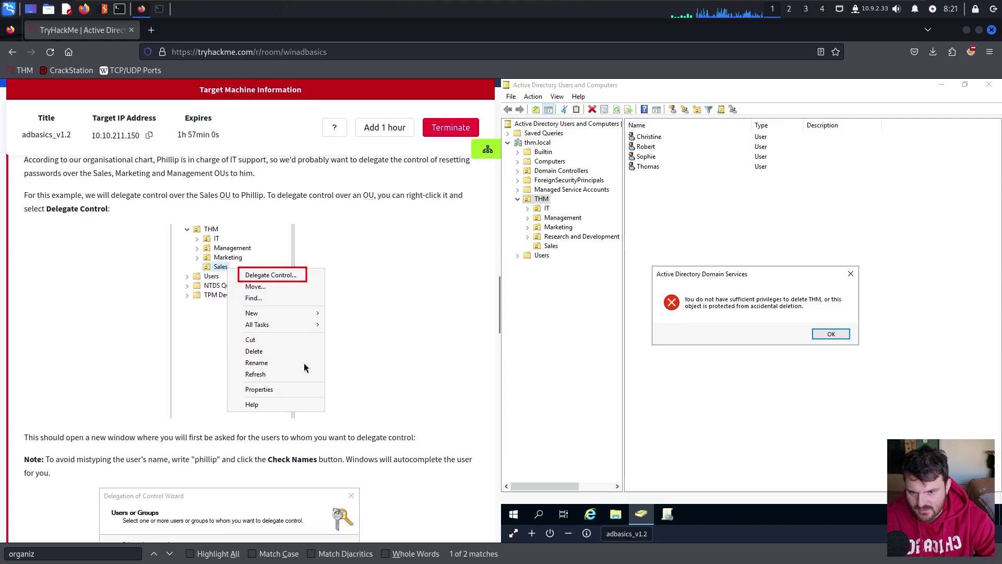
{"action": "scroll", "coordinate": [306, 368], "scroll_direction": "up", "scroll_amount": 10}
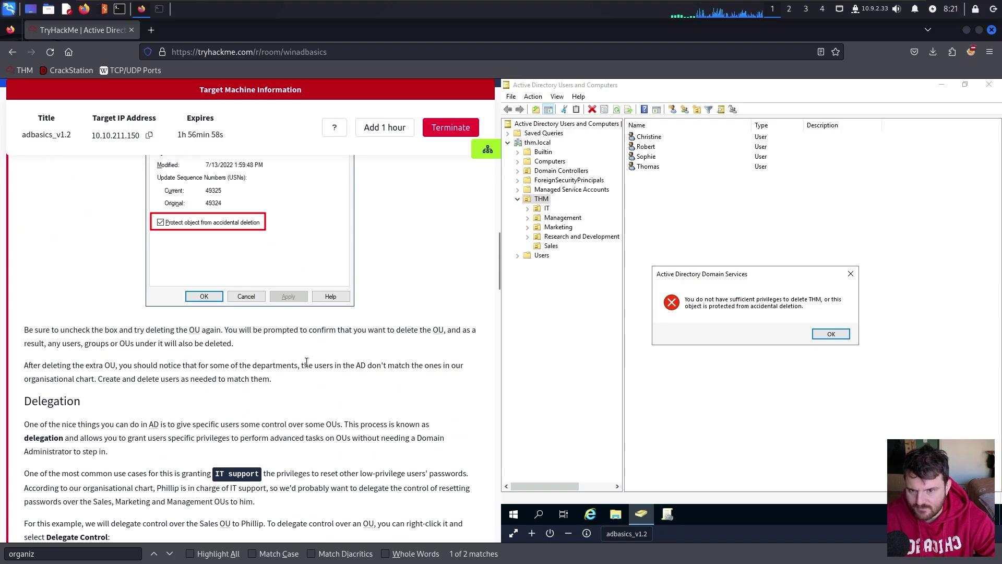
{"action": "scroll", "coordinate": [326, 377], "scroll_direction": "up", "scroll_amount": 8}
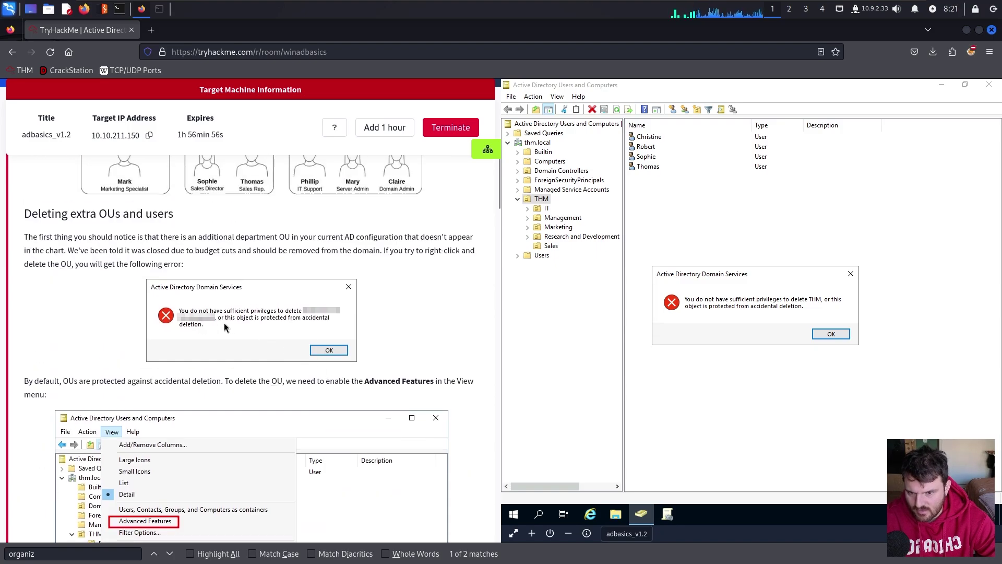
{"action": "scroll", "coordinate": [343, 323], "scroll_direction": "down", "scroll_amount": 2}
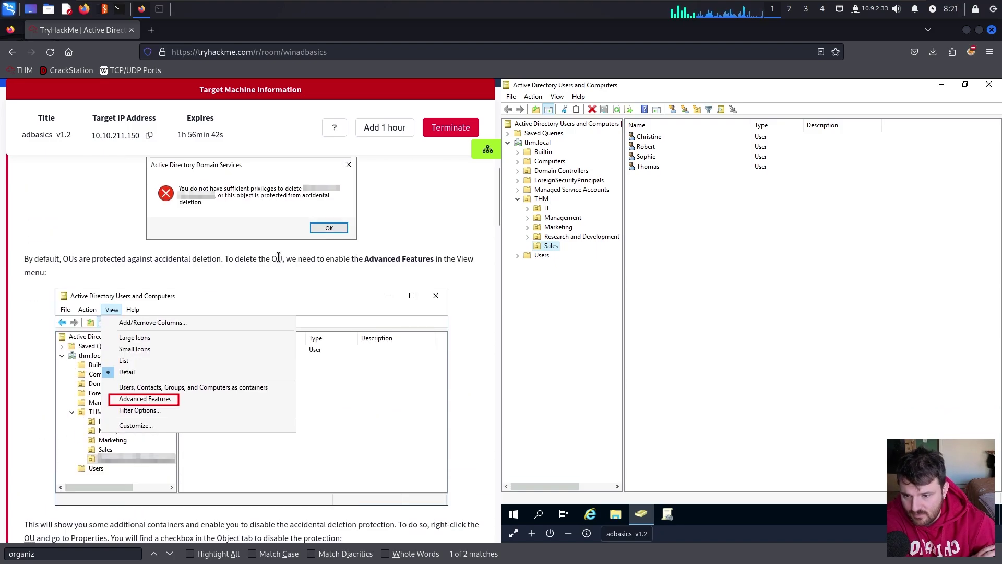
{"action": "left_click_drag", "start_coordinate": [61, 258], "coordinate": [71, 257]}
{"action": "left_click", "coordinate": [72, 258]}
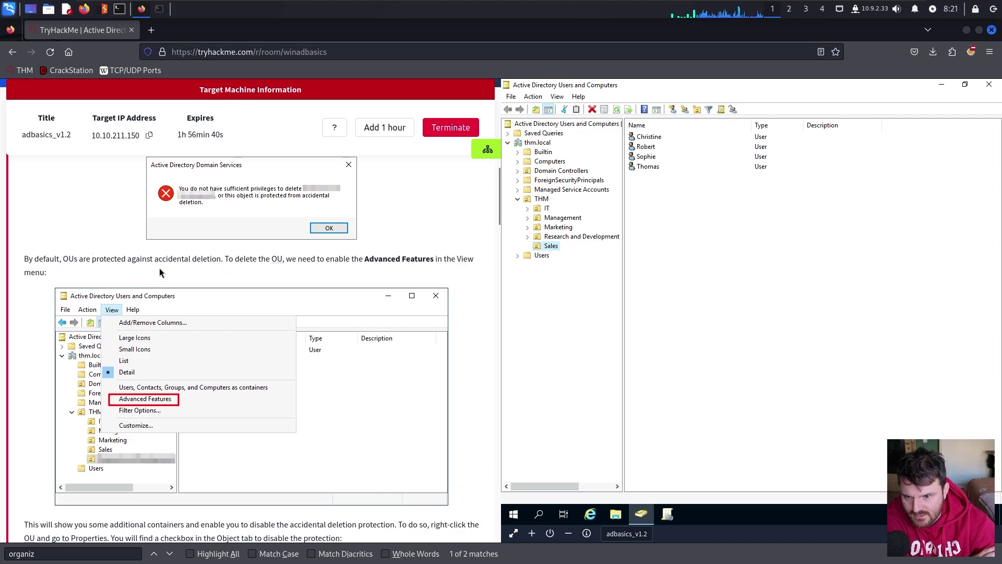
{"action": "left_click_drag", "start_coordinate": [226, 258], "coordinate": [285, 259]}
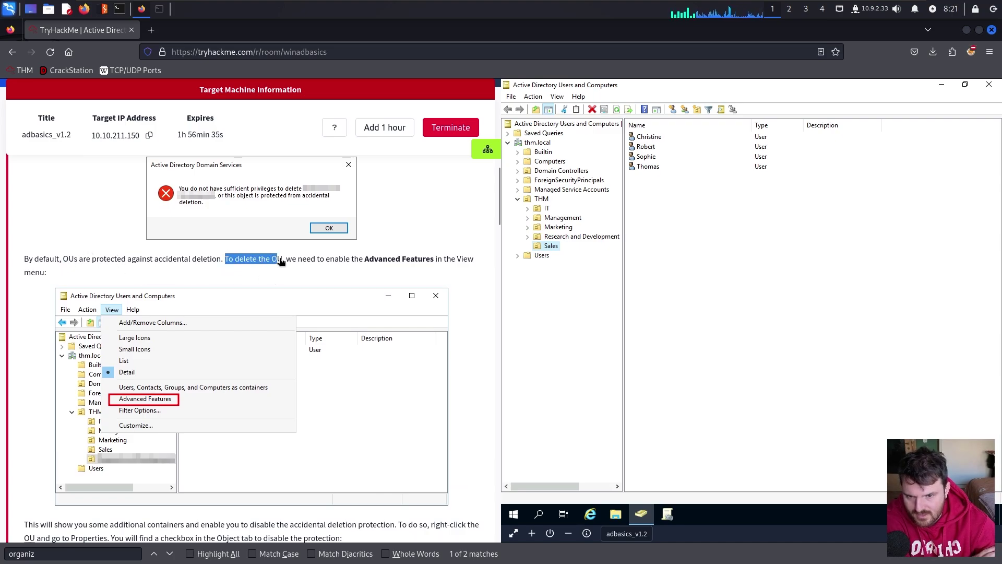
{"action": "left_click", "coordinate": [347, 279]}
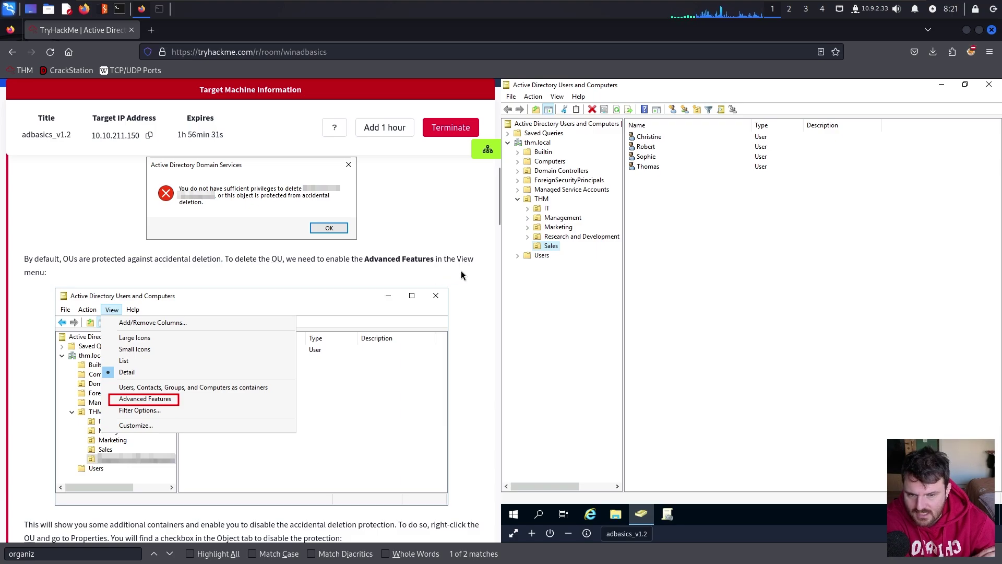
Enable View > Advanced Features to reveal LostAndFound, System and NTDS Quotas under thm.local.
{"action": "left_click", "coordinate": [556, 97]}
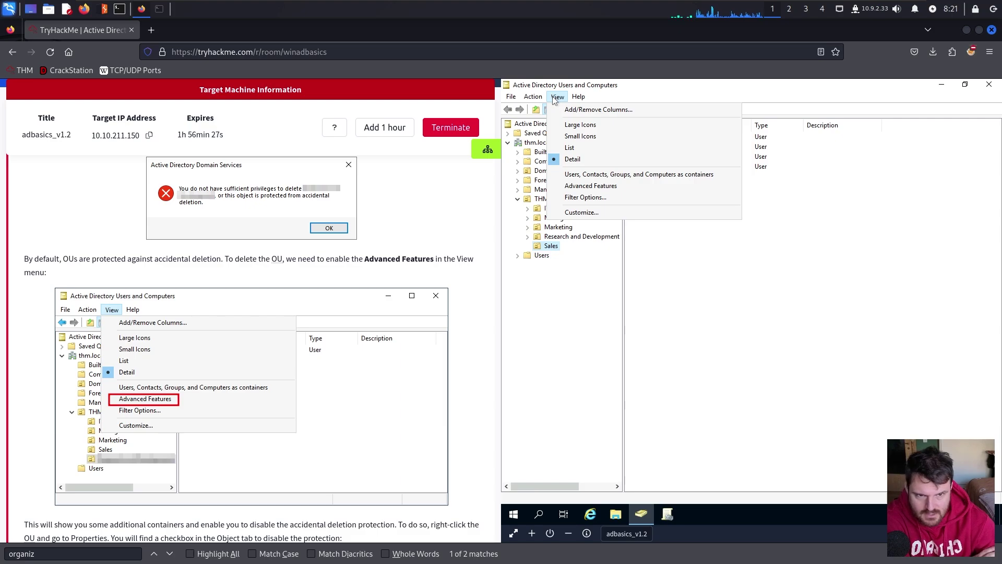
{"action": "left_click", "coordinate": [619, 185]}
{"action": "scroll", "coordinate": [141, 424], "scroll_direction": "down", "scroll_amount": 5}
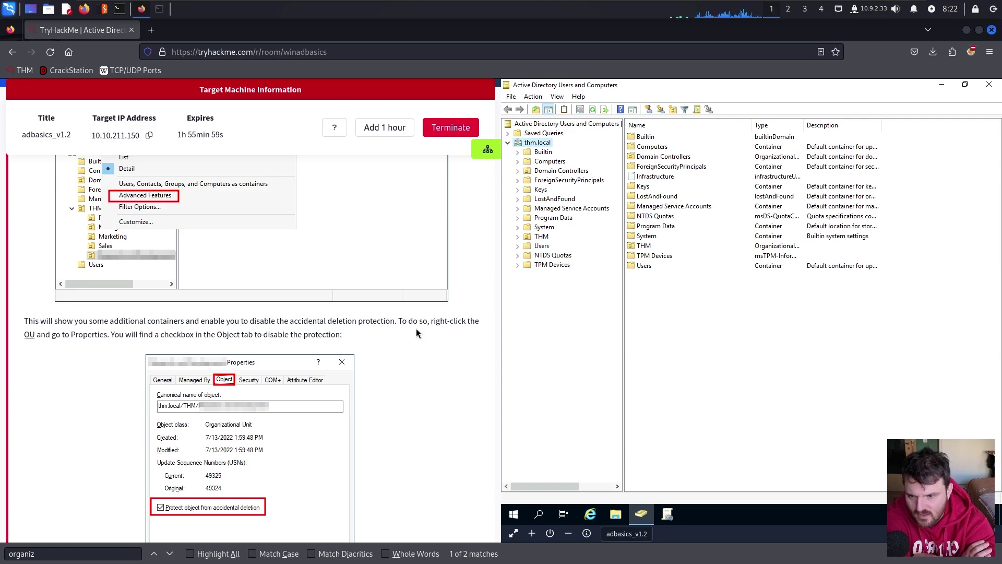
Read the tutorial instruction about disabling accidental-deletion protection.
{"action": "scroll", "coordinate": [95, 375], "scroll_direction": "down", "scroll_amount": 2}
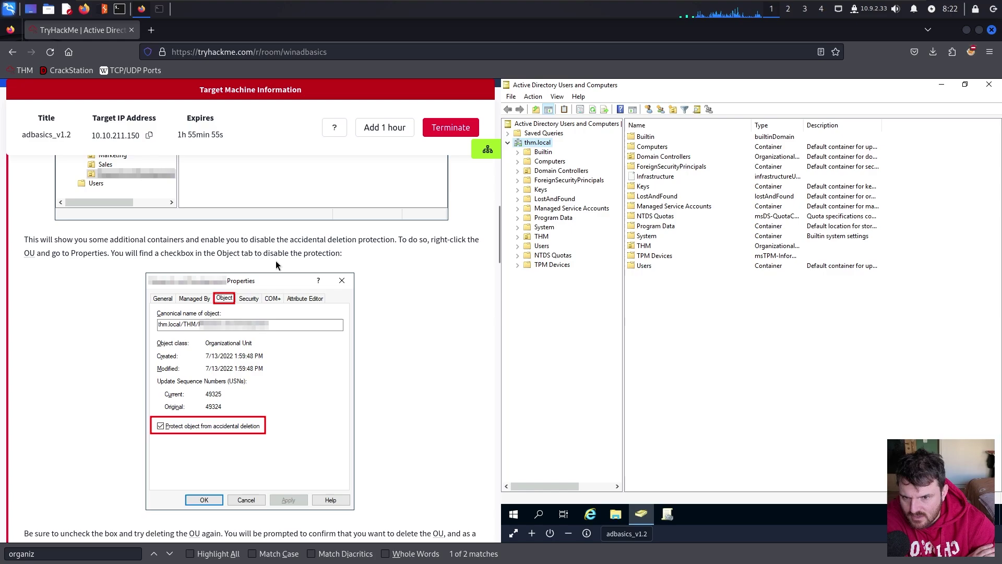
{"action": "left_click_drag", "start_coordinate": [349, 261], "coordinate": [113, 253]}
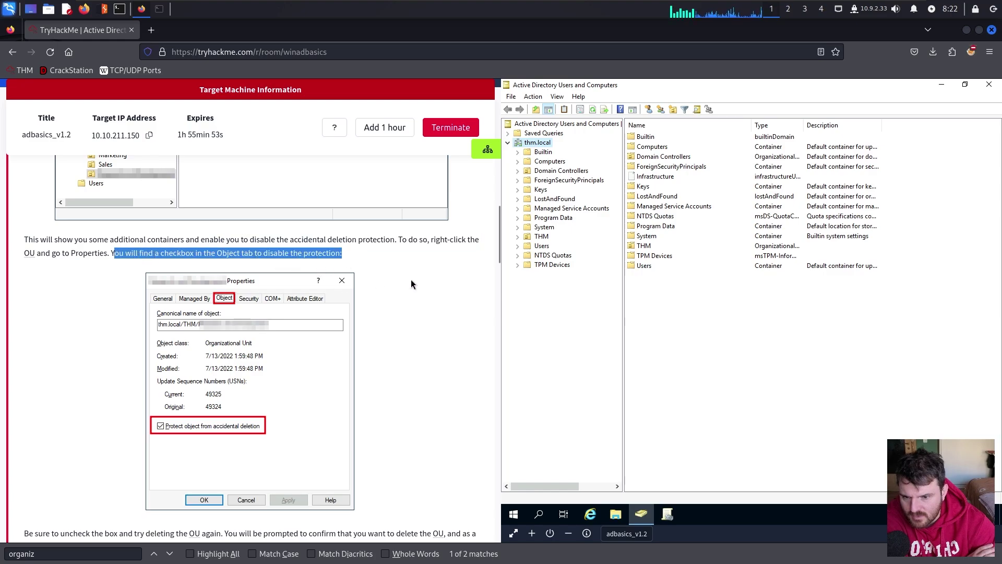
{"action": "left_click", "coordinate": [417, 368]}
Widen the Type column and browse the thm.local entries, ending on the THM OU.
{"action": "left_click_drag", "start_coordinate": [804, 126], "coordinate": [889, 125]}
{"action": "left_click", "coordinate": [801, 256]}
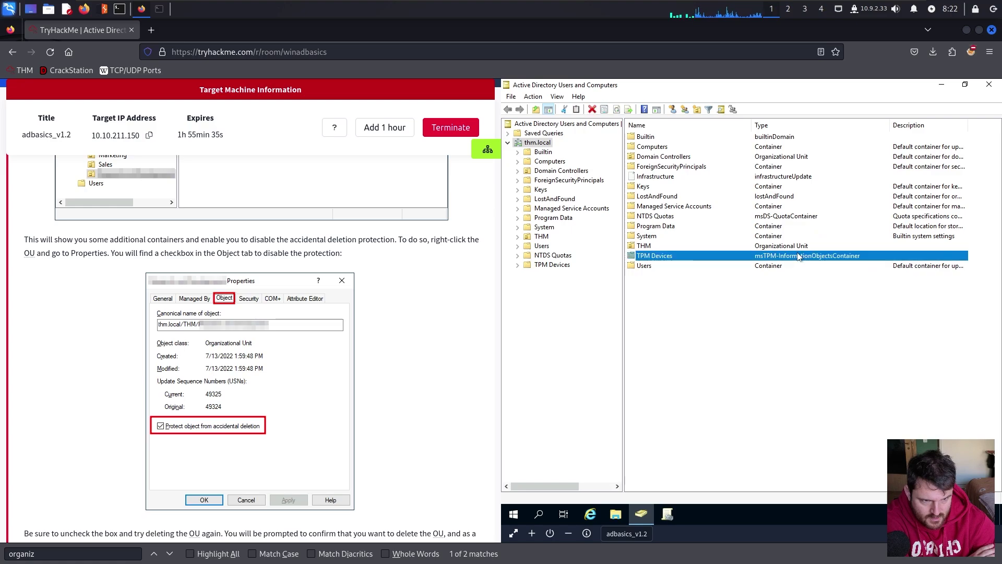
{"action": "left_click", "coordinate": [801, 237]}
{"action": "left_click", "coordinate": [836, 247]}
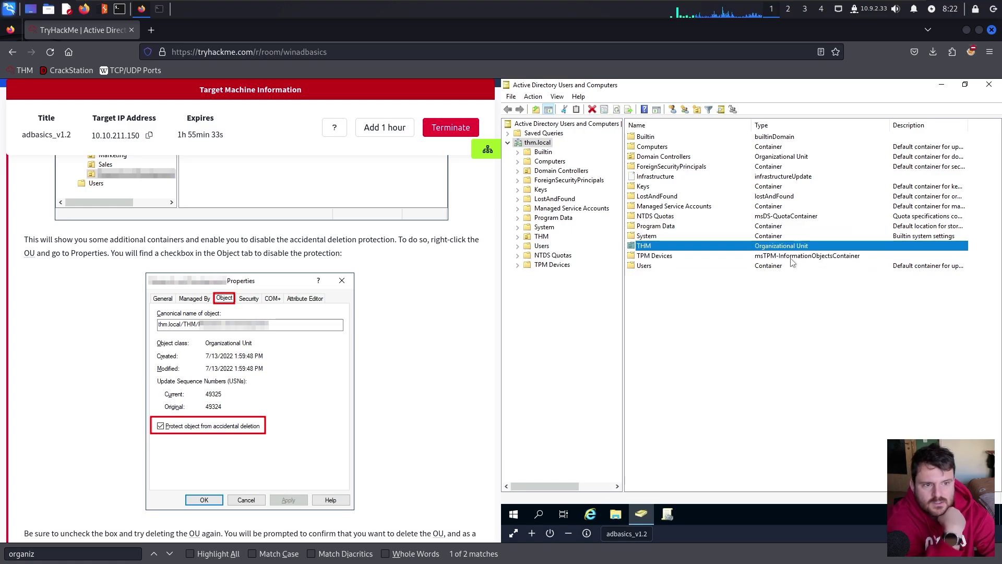
{"action": "left_click", "coordinate": [802, 158]}
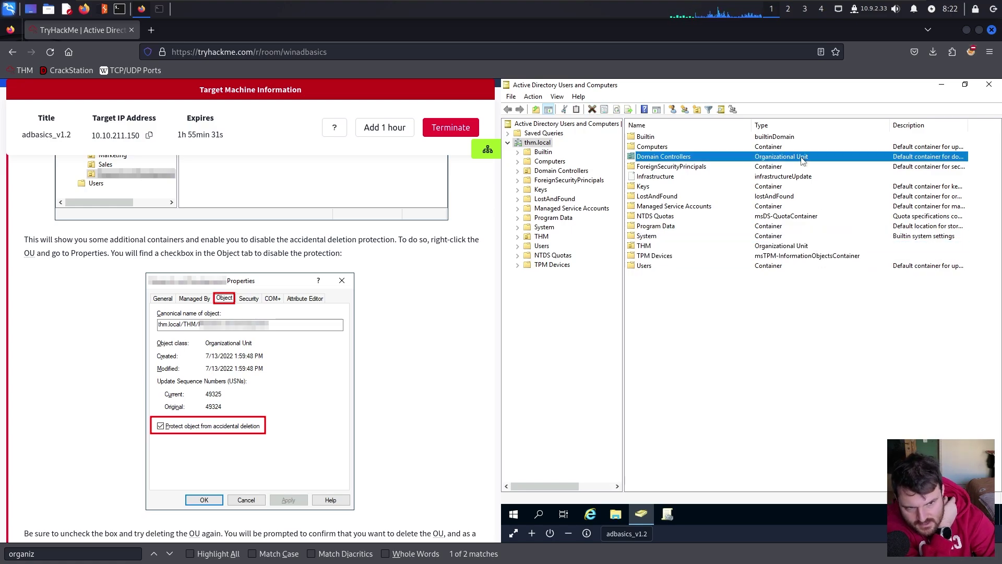
{"action": "left_click", "coordinate": [669, 264]}
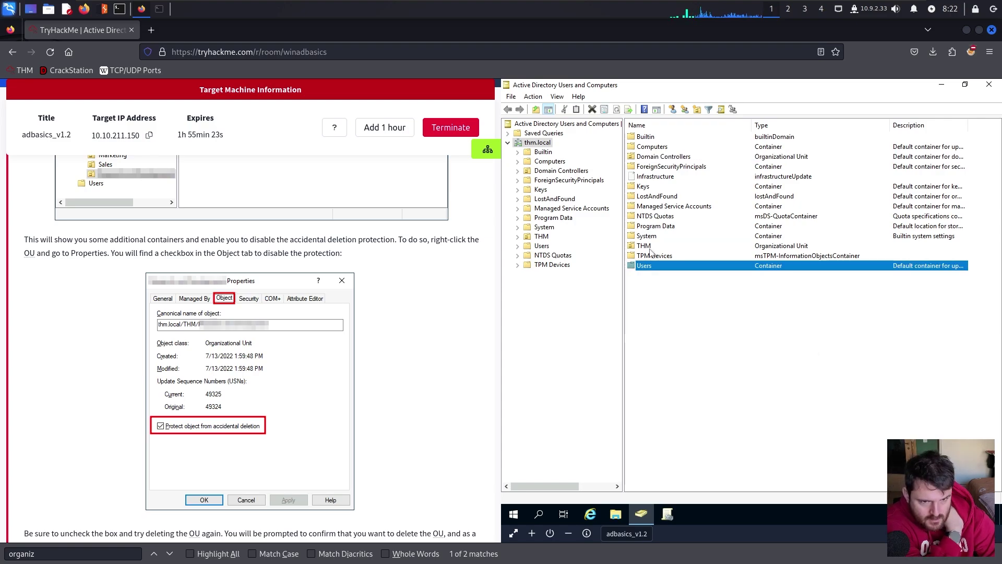
{"action": "left_click", "coordinate": [647, 248]}
In THM's properties, check Security and Object tabs and clear 'Protect object from accidental deletion'.
{"action": "right_click", "coordinate": [647, 247]}
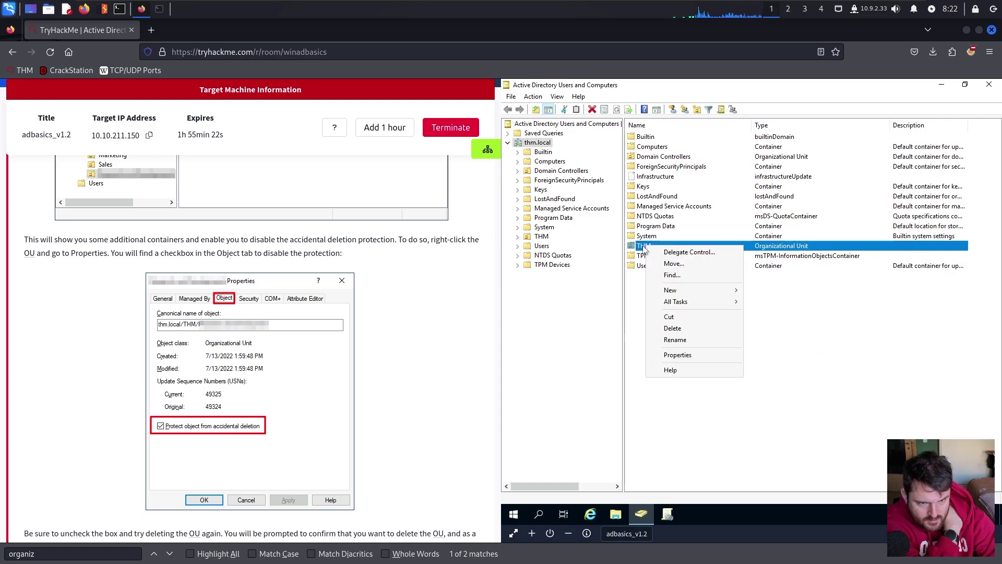
{"action": "left_click", "coordinate": [702, 356]}
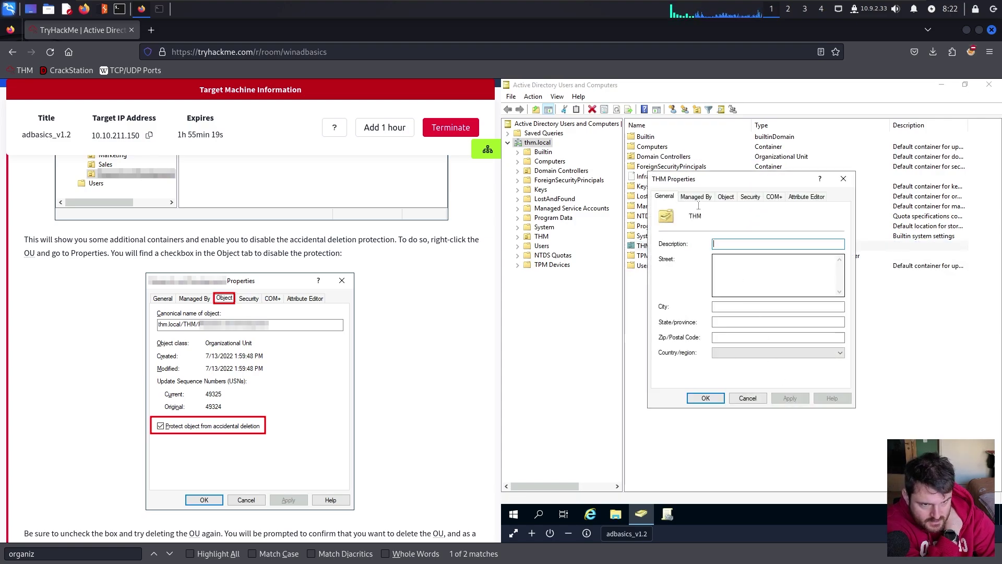
{"action": "left_click", "coordinate": [750, 197]}
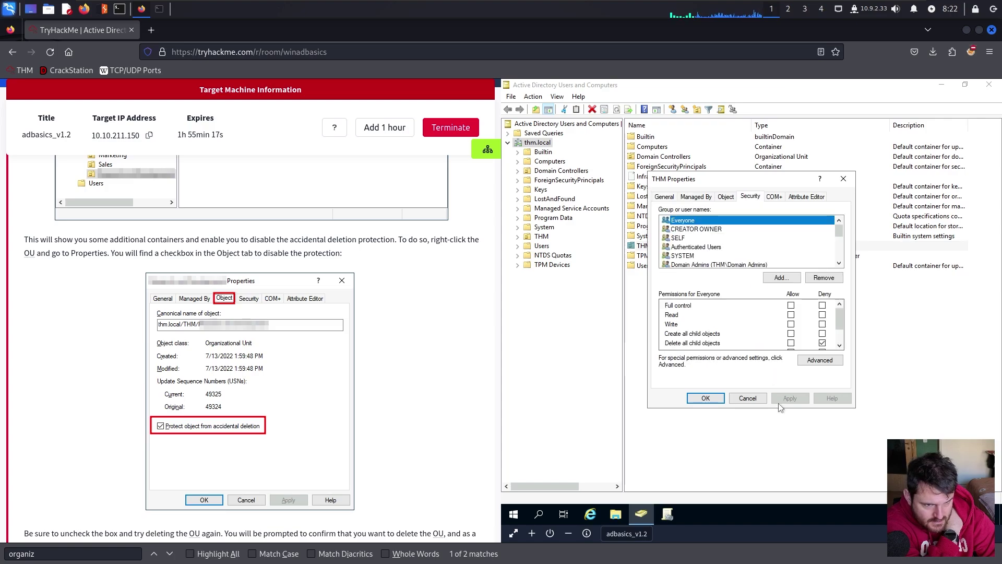
{"action": "left_click", "coordinate": [725, 197]}
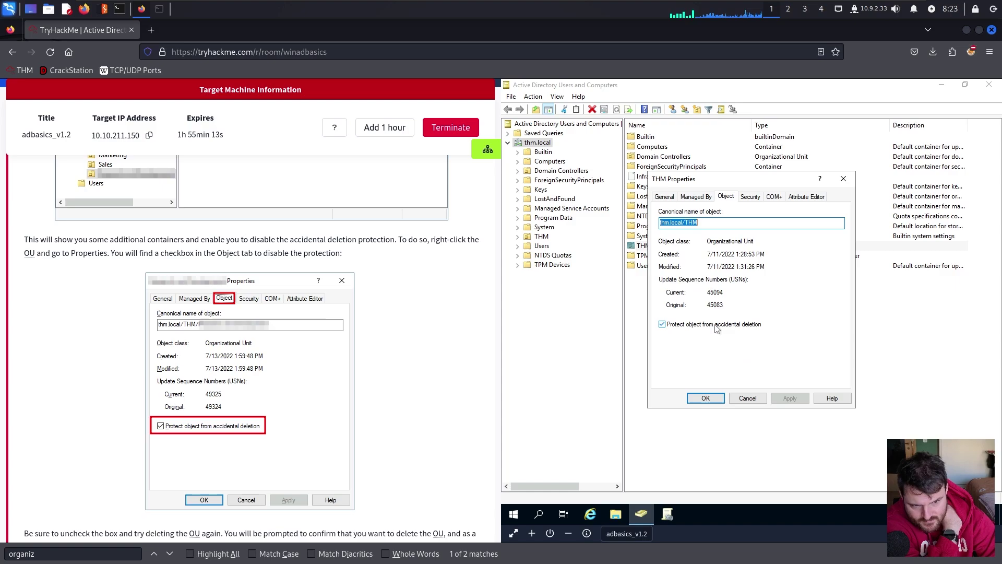
{"action": "left_click", "coordinate": [662, 326]}
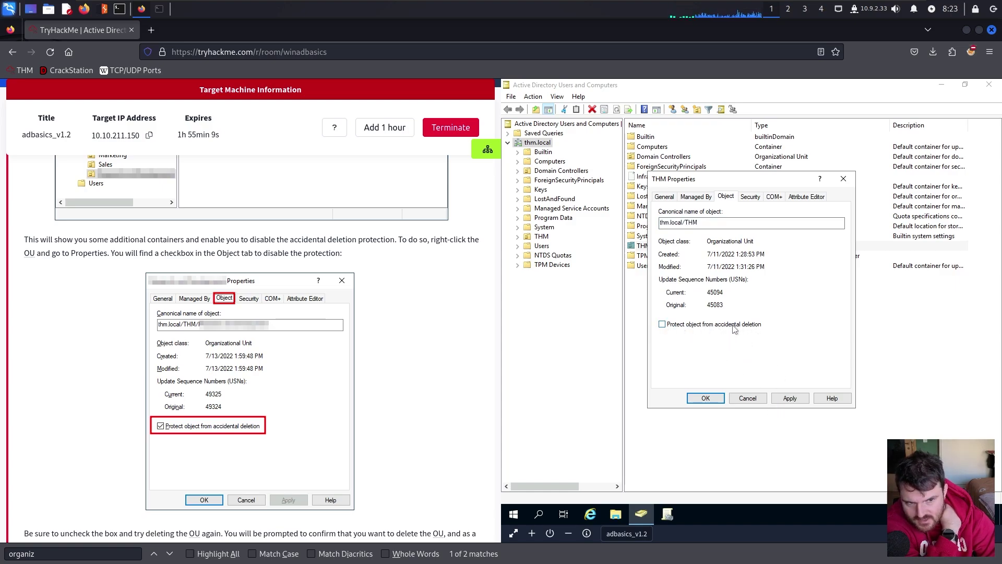
{"action": "left_click", "coordinate": [843, 179]}
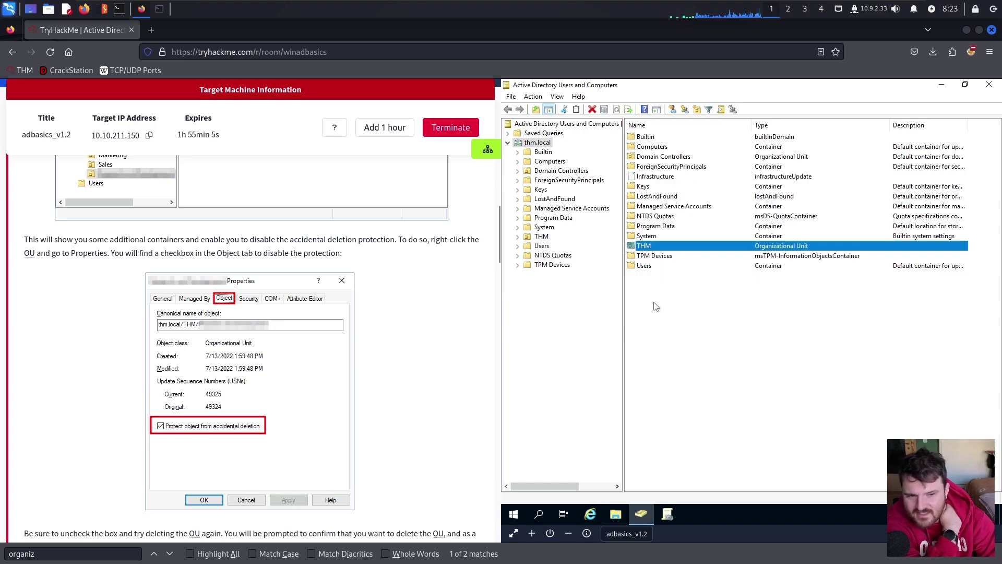
Try deleting the THM OU again.
{"action": "right_click", "coordinate": [648, 249]}
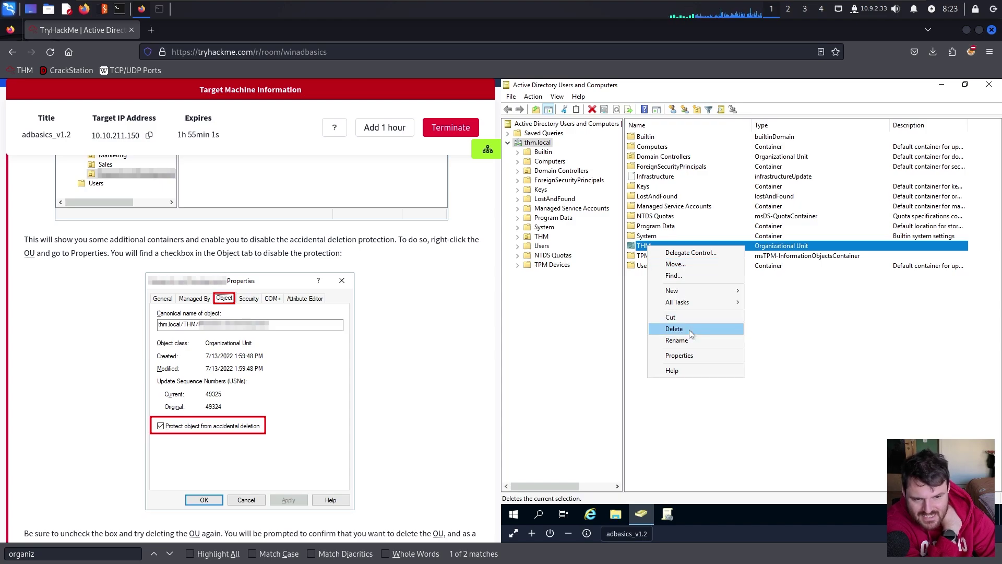
{"action": "left_click", "coordinate": [198, 345]}
{"action": "scroll", "coordinate": [198, 344], "scroll_direction": "down", "scroll_amount": 4}
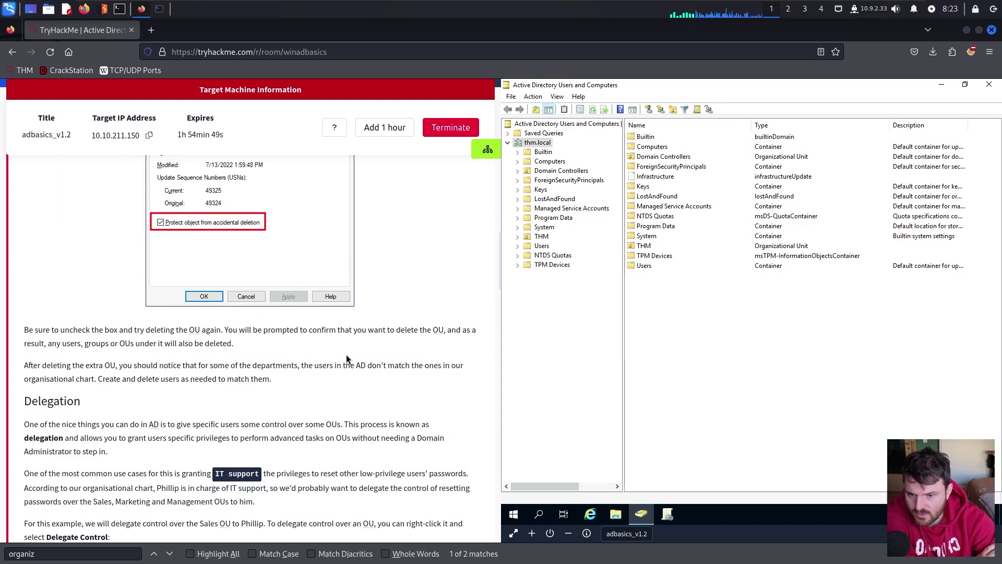
Create a new organizational unit named Test under thm.local.
{"action": "right_click", "coordinate": [538, 145]}
{"action": "mouse_move", "coordinate": [633, 224]}
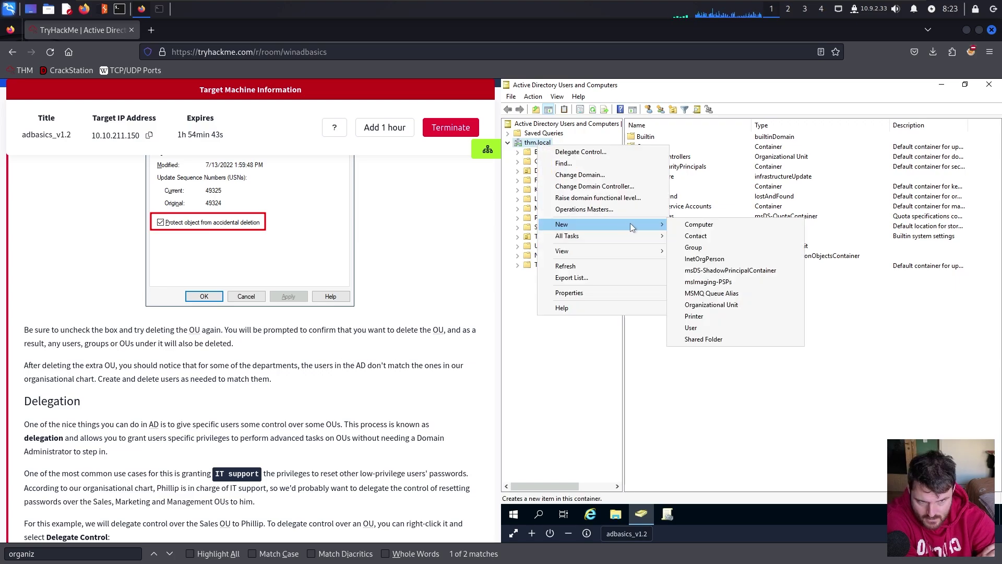
{"action": "left_click", "coordinate": [741, 305]}
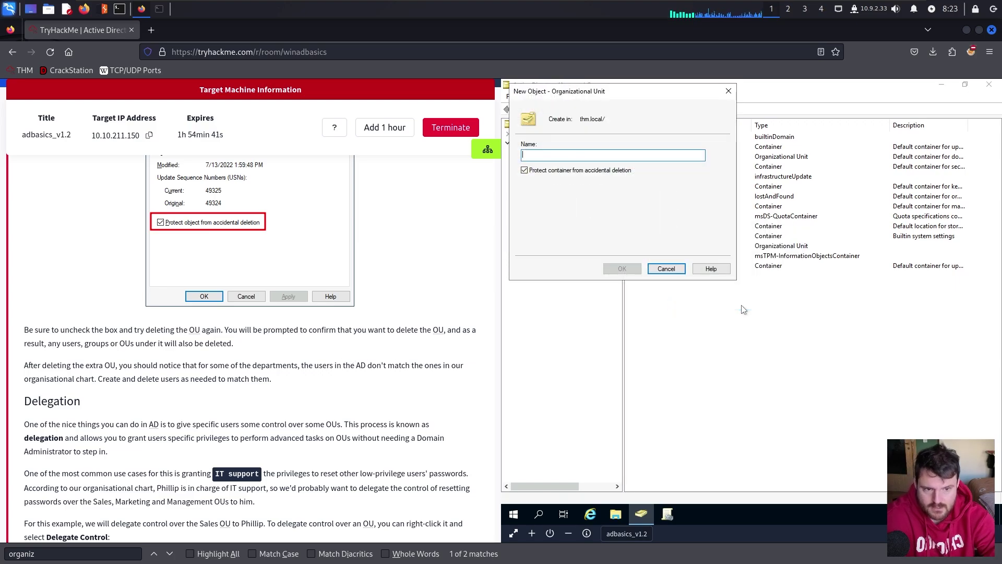
{"action": "type", "text": "Test"}
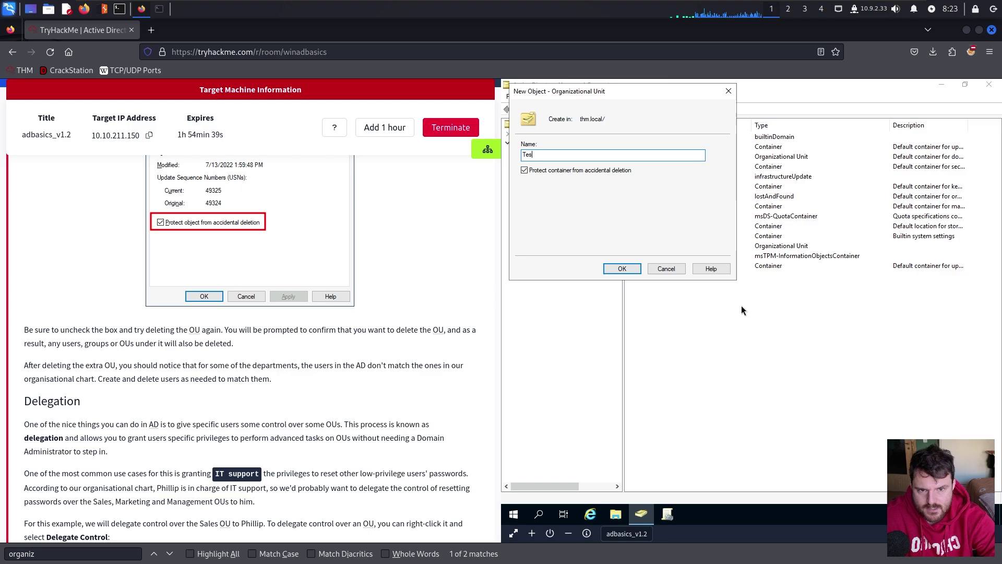
{"action": "left_click", "coordinate": [623, 269]}
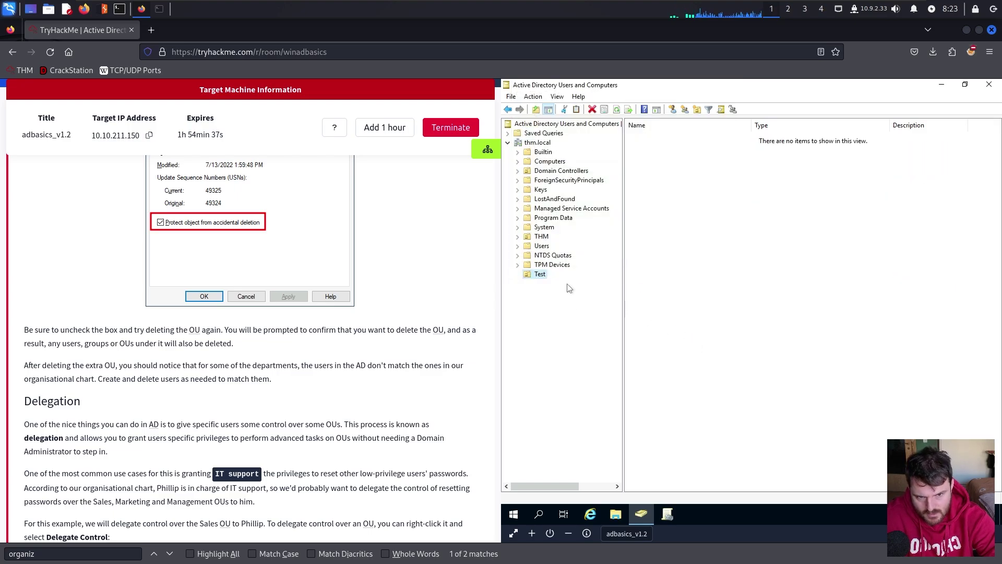
Try deleting the Test OU and dismiss the insufficient-privileges error.
{"action": "right_click", "coordinate": [541, 274]}
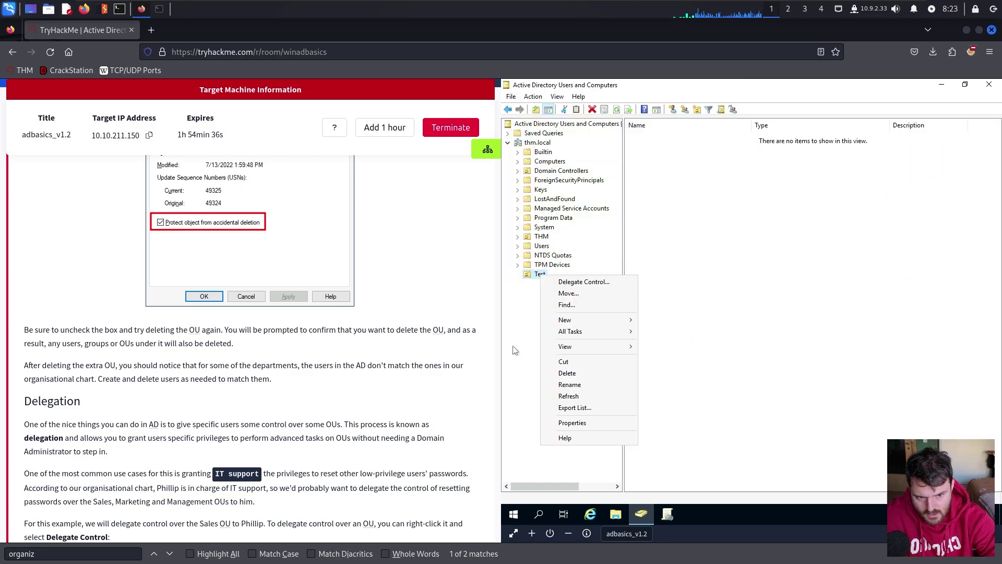
{"action": "left_click", "coordinate": [591, 373]}
{"action": "left_click", "coordinate": [795, 338]}
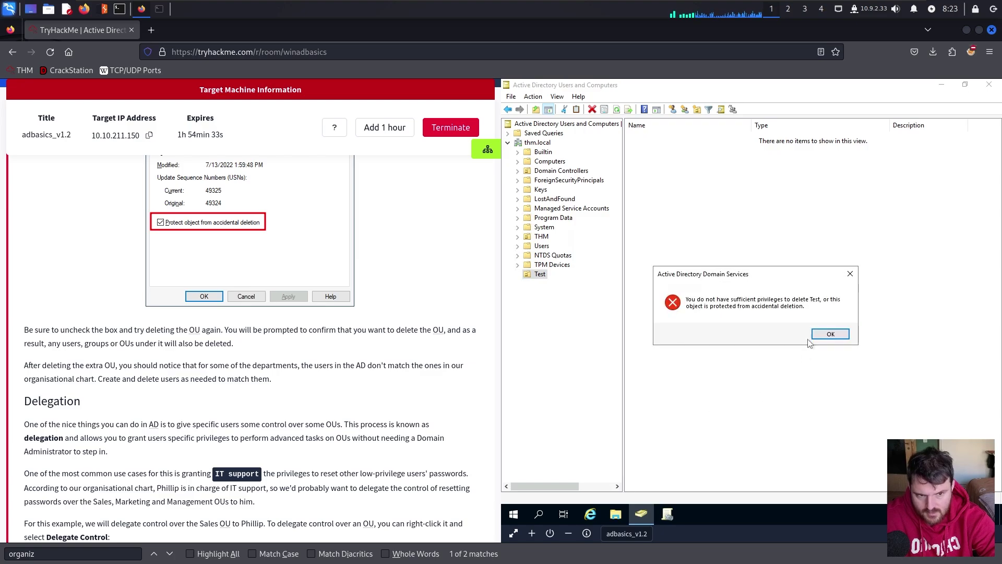
{"action": "key", "text": "Return"}
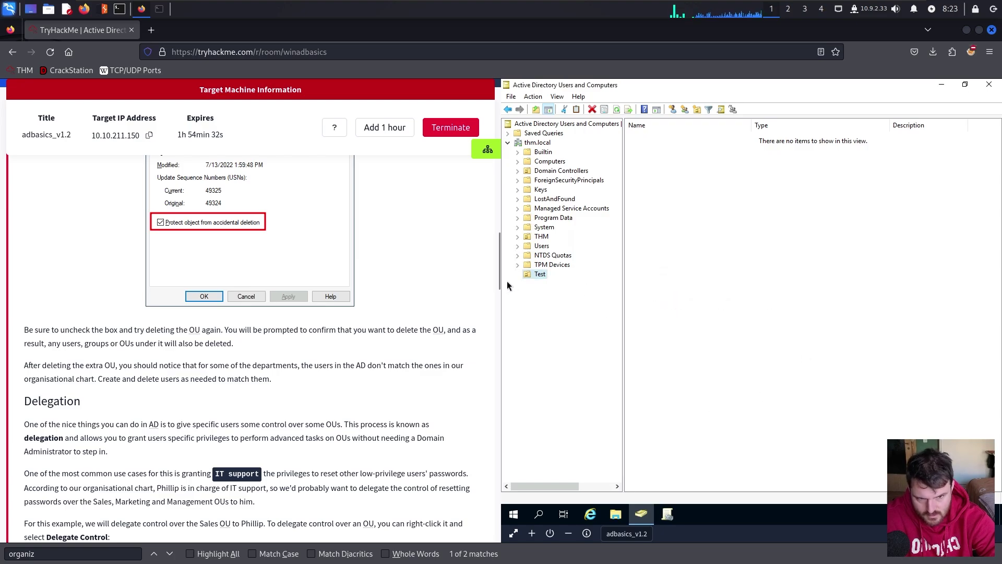
Open Test's properties and inspect its Security, COM+ partition set and Attribute Editor tabs.
{"action": "right_click", "coordinate": [540, 275]}
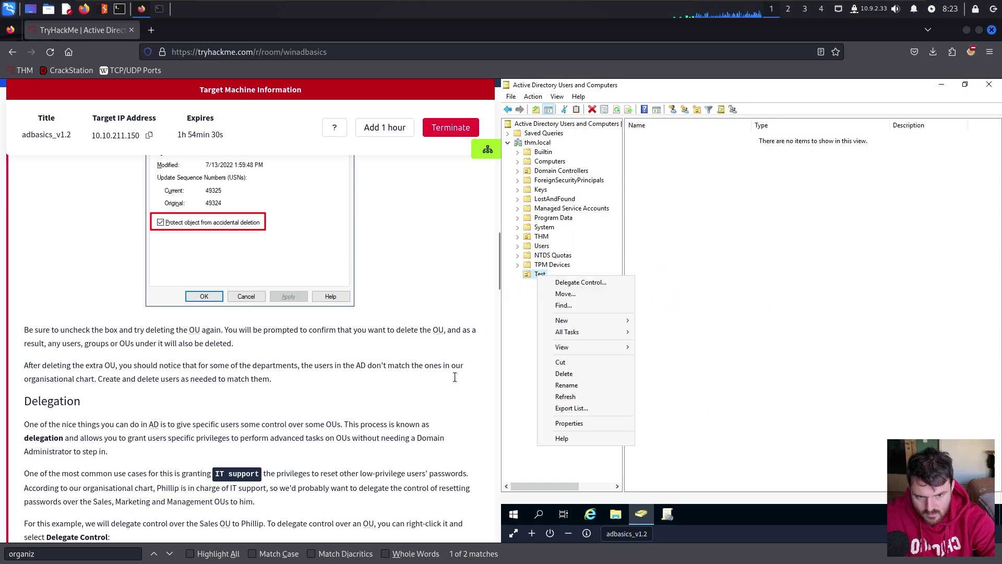
{"action": "left_click", "coordinate": [598, 423]}
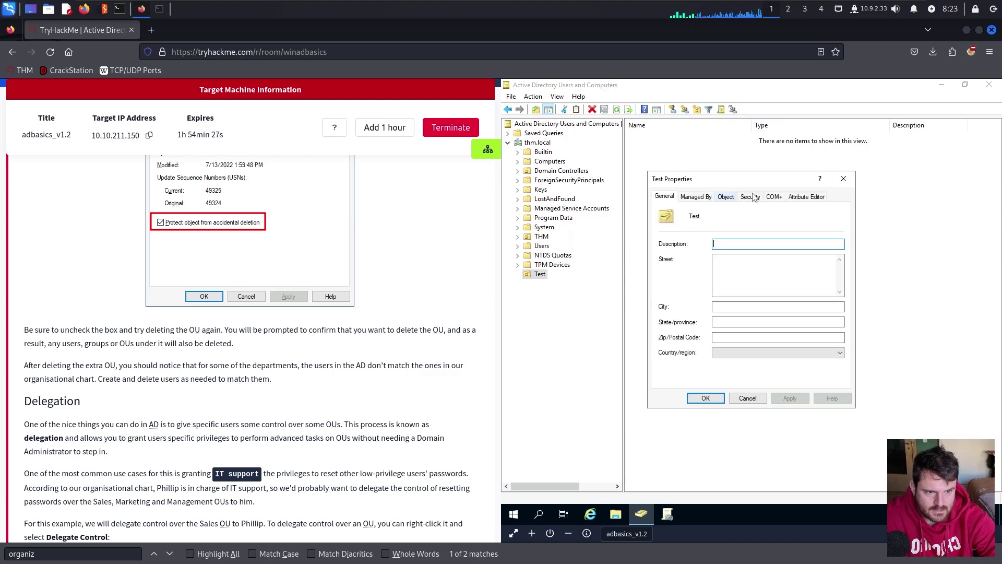
{"action": "left_click", "coordinate": [752, 196]}
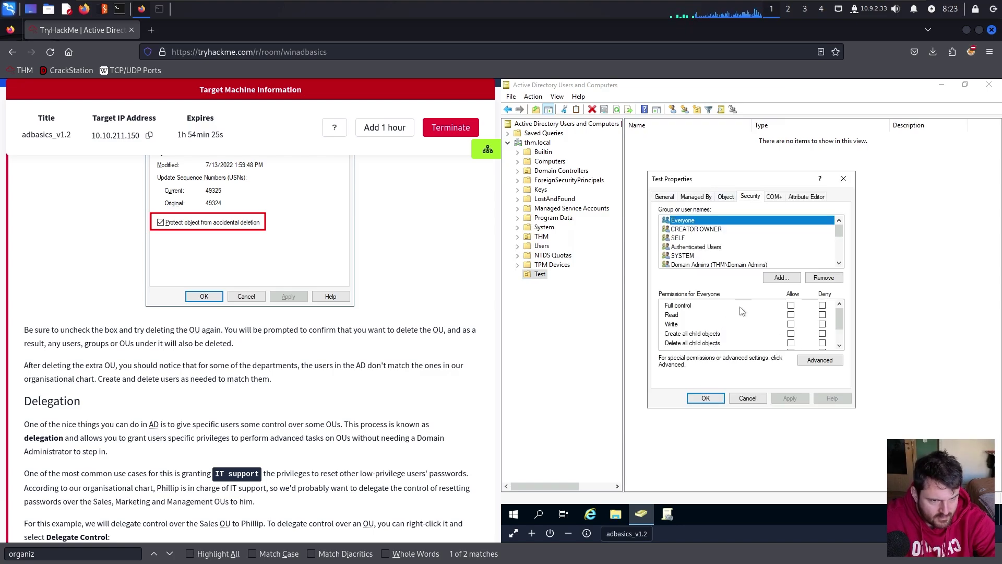
{"action": "scroll", "coordinate": [748, 227], "scroll_direction": "down", "scroll_amount": 3}
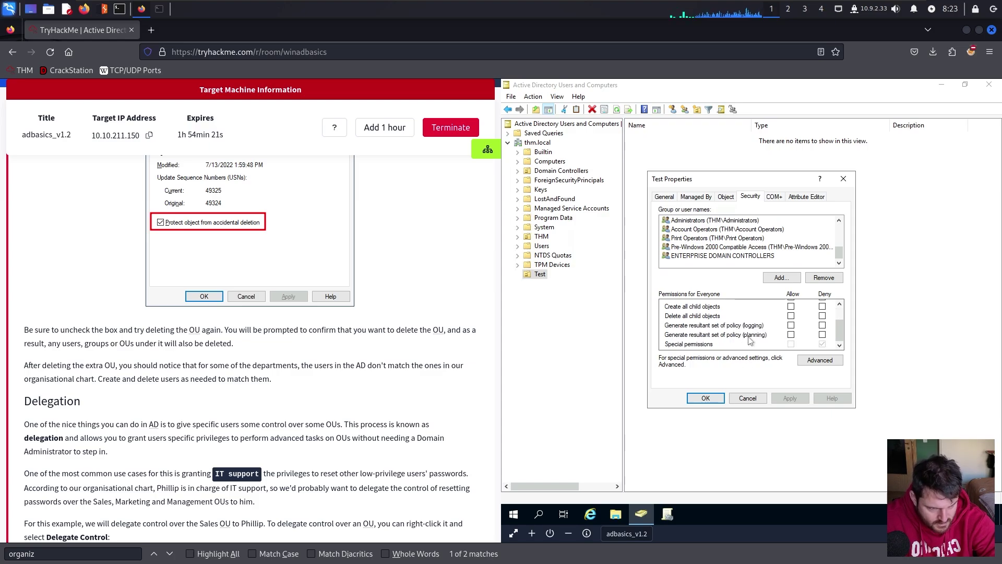
{"action": "left_click", "coordinate": [775, 197]}
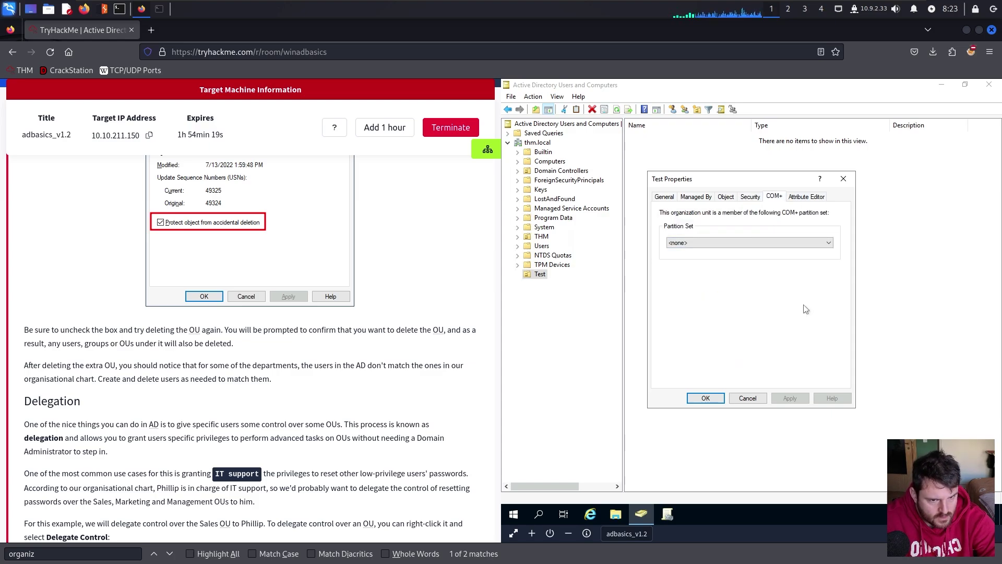
{"action": "left_click", "coordinate": [742, 243]}
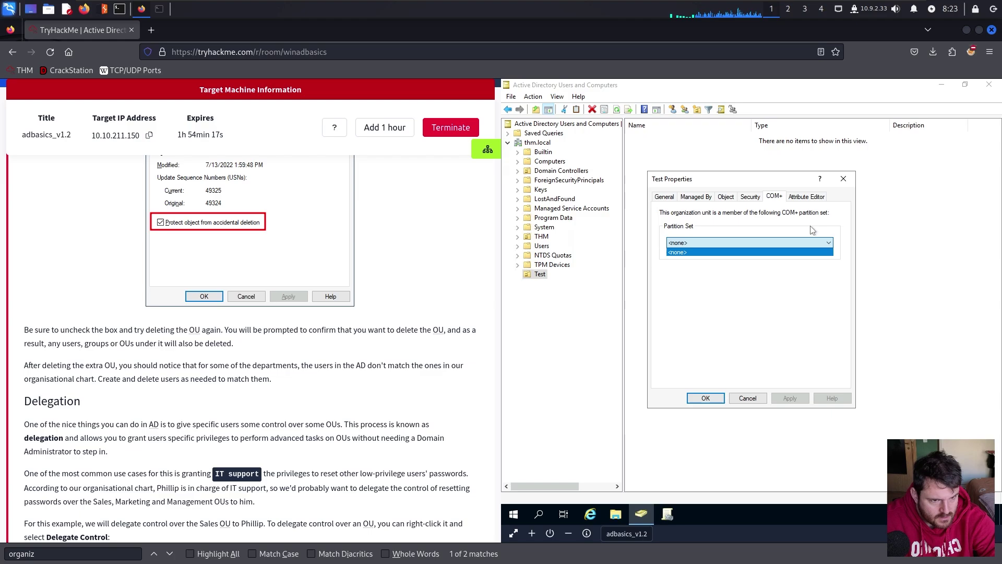
{"action": "left_click", "coordinate": [813, 197]}
{"action": "left_click", "coordinate": [806, 196]}
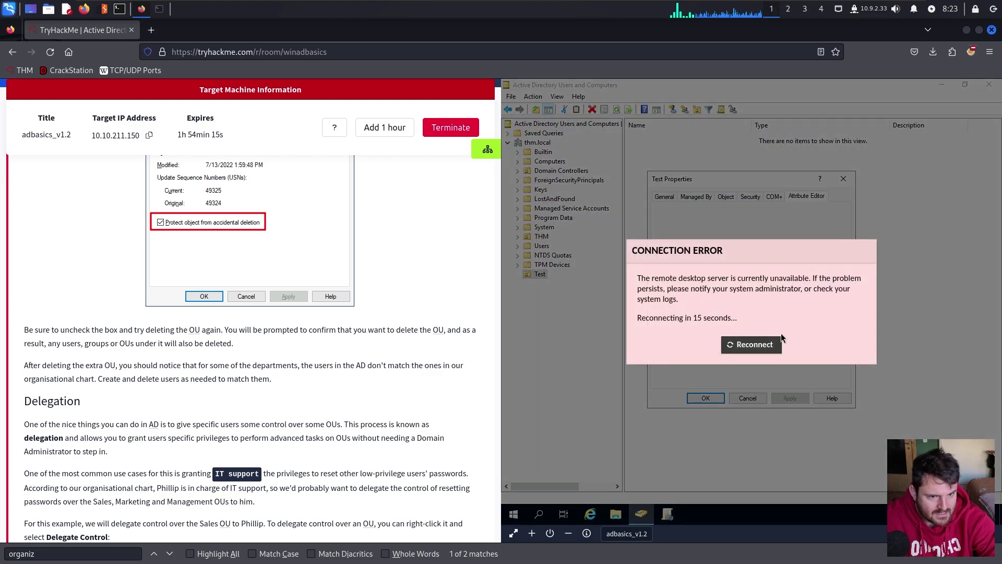
Reconnect, then clear Test's 'Protect object from accidental deletion' on the Object tab and apply.
{"action": "left_click", "coordinate": [780, 341]}
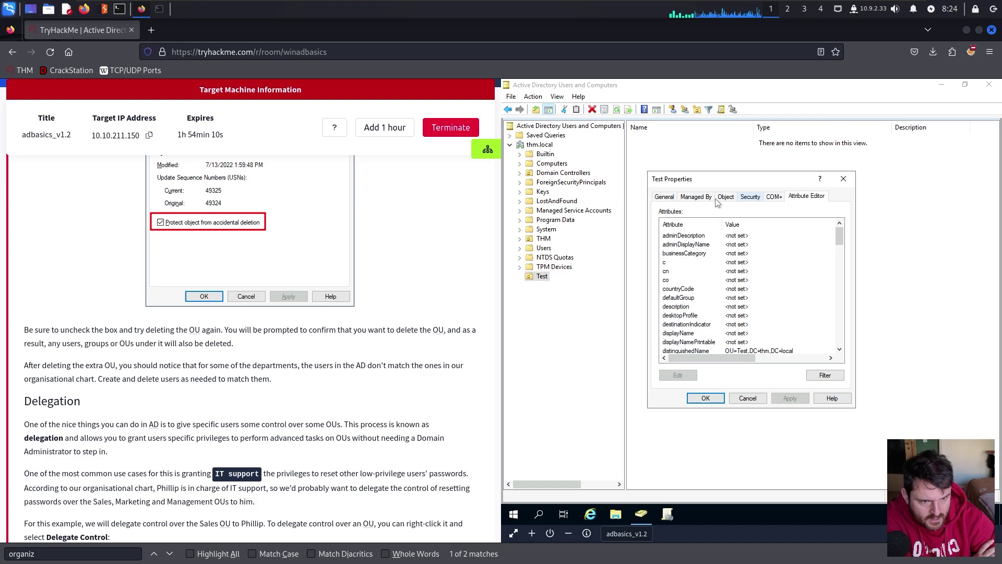
{"action": "left_click", "coordinate": [722, 198]}
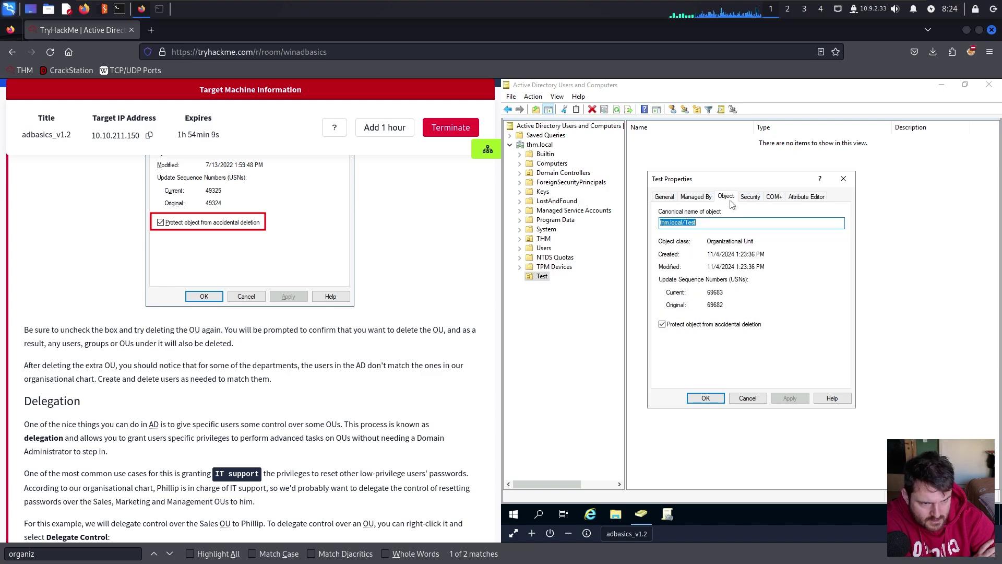
{"action": "left_click", "coordinate": [661, 324]}
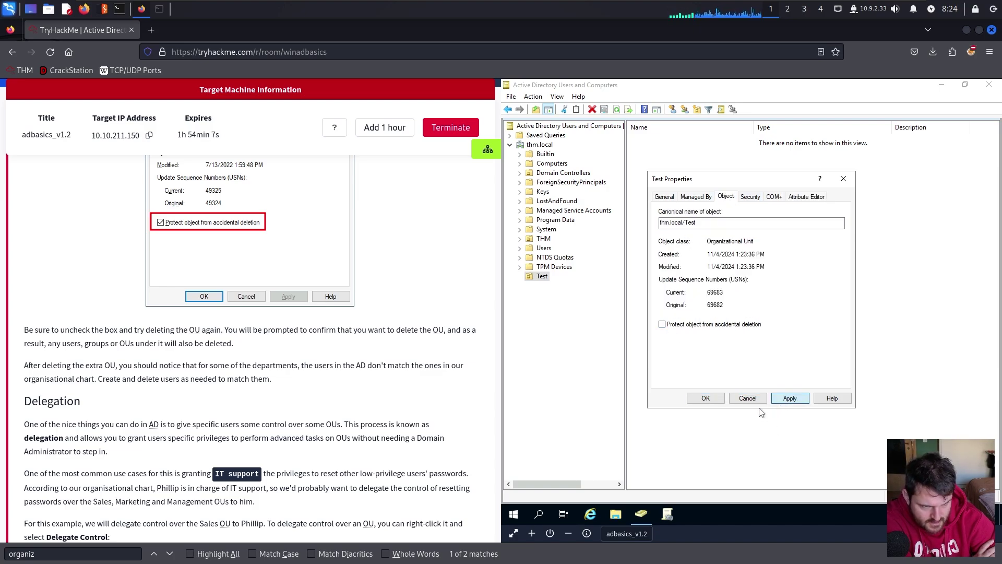
{"action": "left_click", "coordinate": [790, 398]}
{"action": "left_click", "coordinate": [717, 400]}
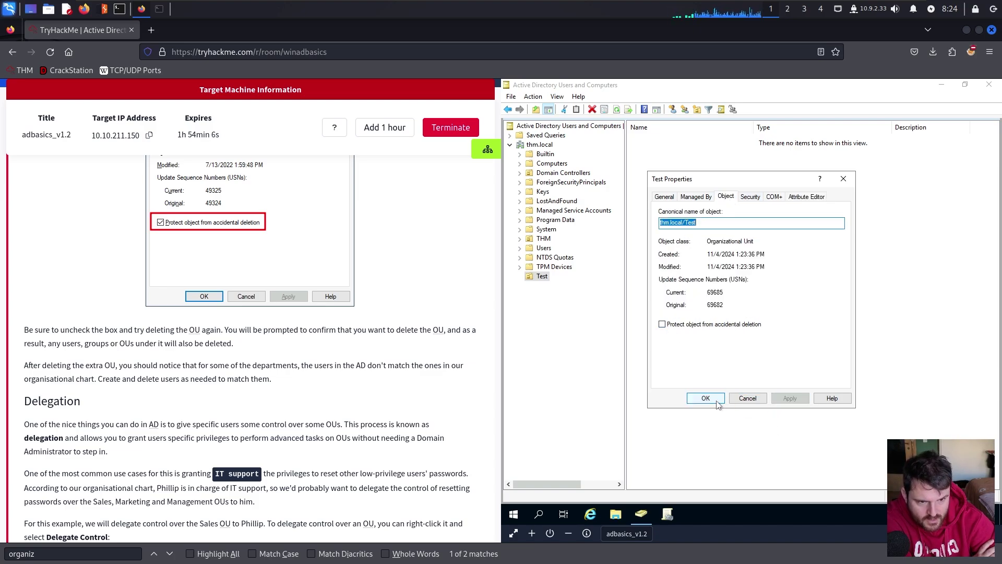
Delete the Test OU and confirm.
{"action": "right_click", "coordinate": [546, 279]}
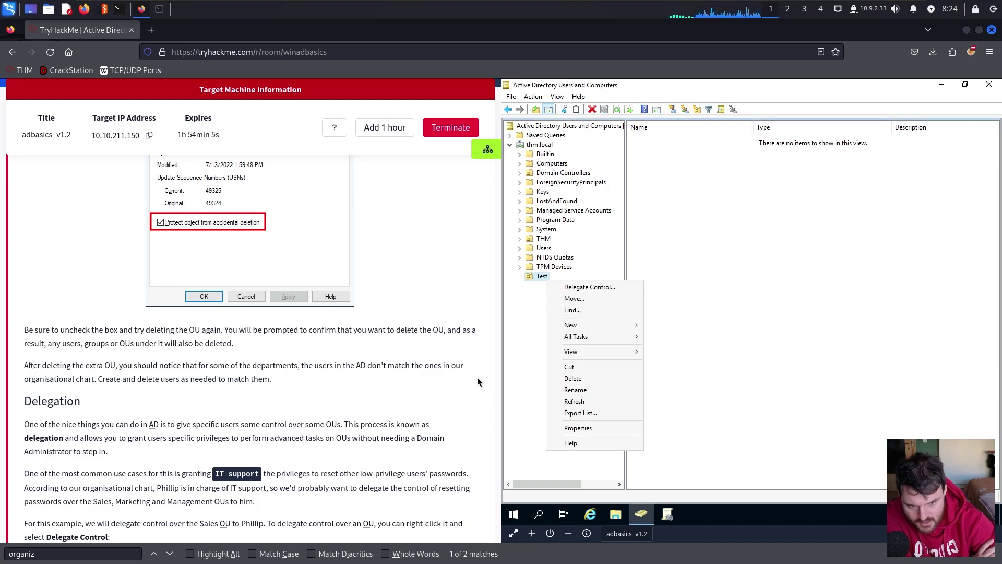
{"action": "left_click", "coordinate": [572, 378]}
{"action": "left_click", "coordinate": [785, 335]}
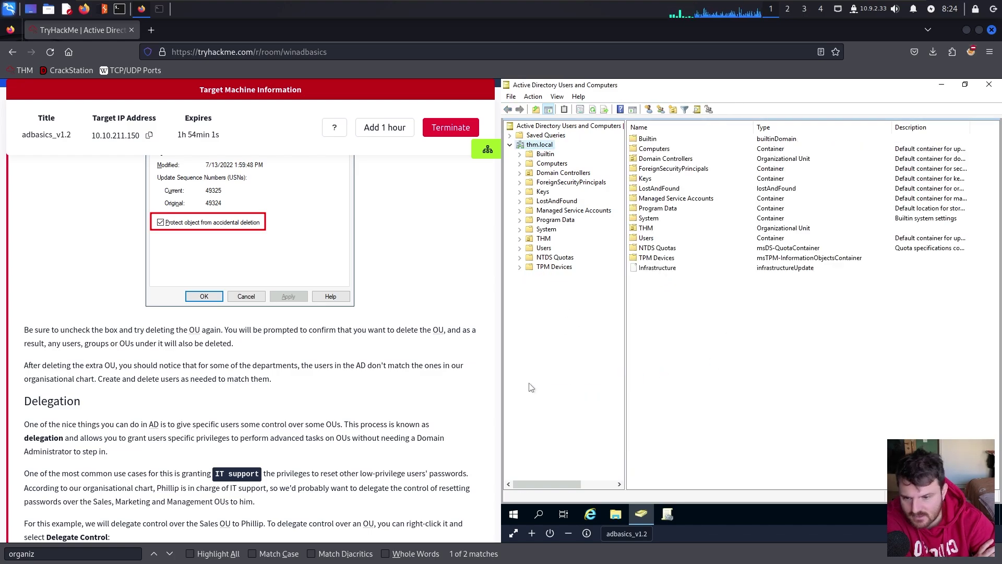
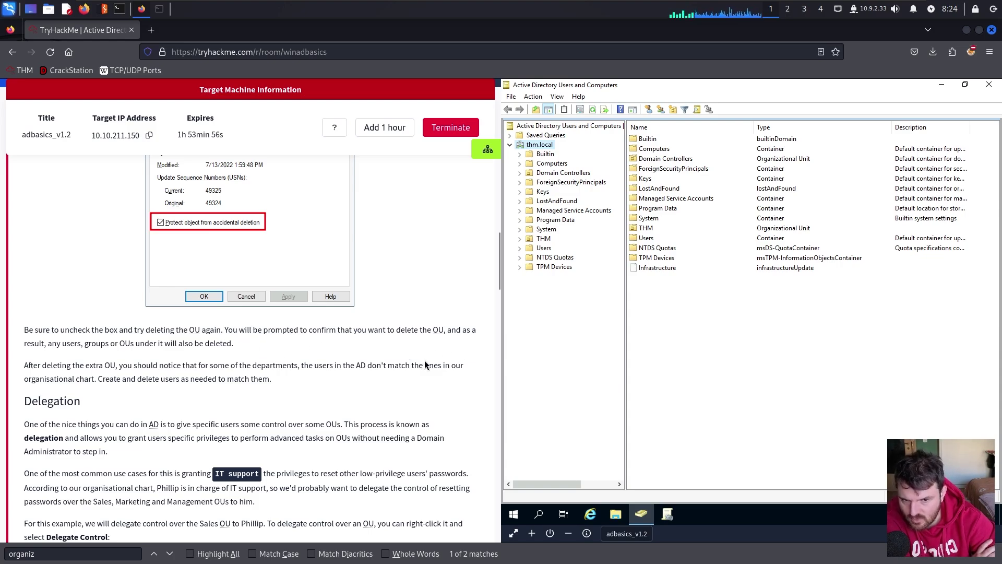
Scroll the TryHackMe room down to the Delegation section's Delegate Control screenshot.
{"action": "scroll", "coordinate": [424, 364], "scroll_direction": "down", "scroll_amount": 1}
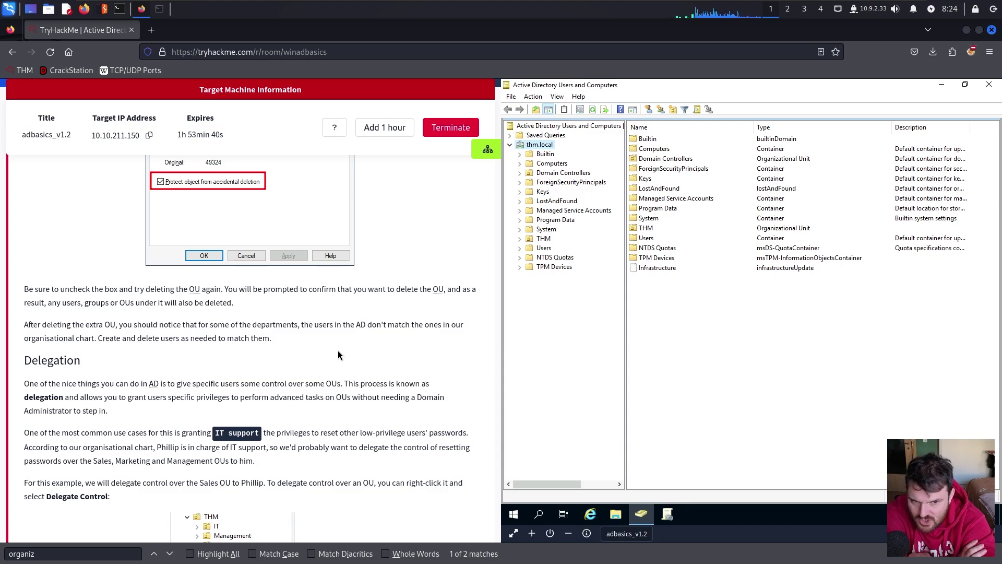
{"action": "scroll", "coordinate": [342, 360], "scroll_direction": "down", "scroll_amount": 3}
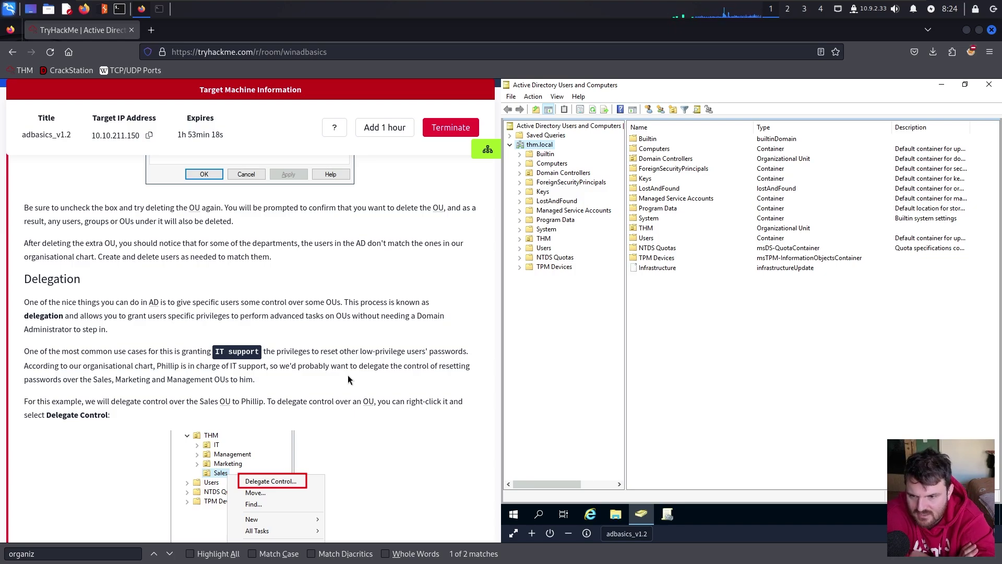
{"action": "scroll", "coordinate": [242, 336], "scroll_direction": "down", "scroll_amount": 2}
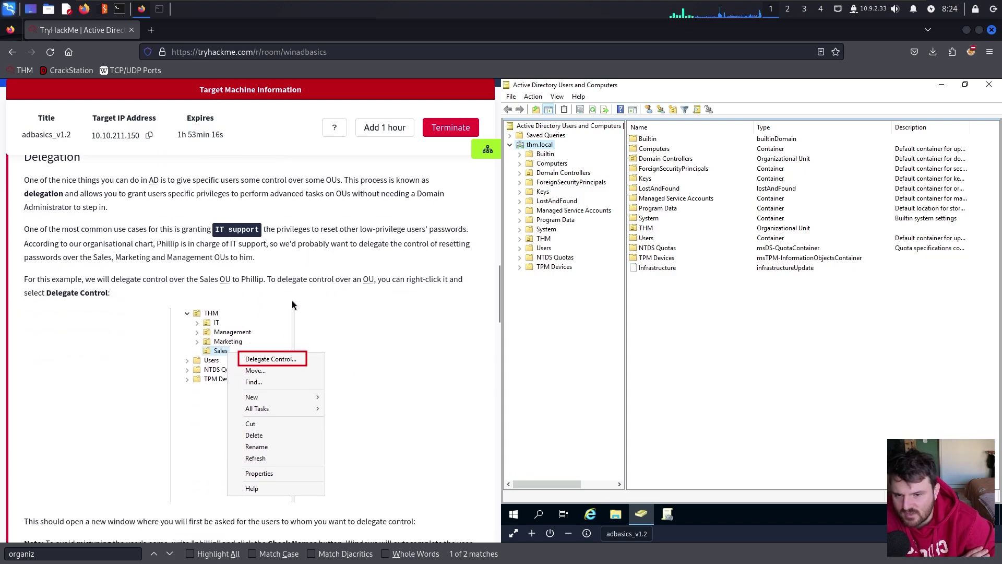
{"action": "scroll", "coordinate": [365, 318], "scroll_direction": "down", "scroll_amount": 1}
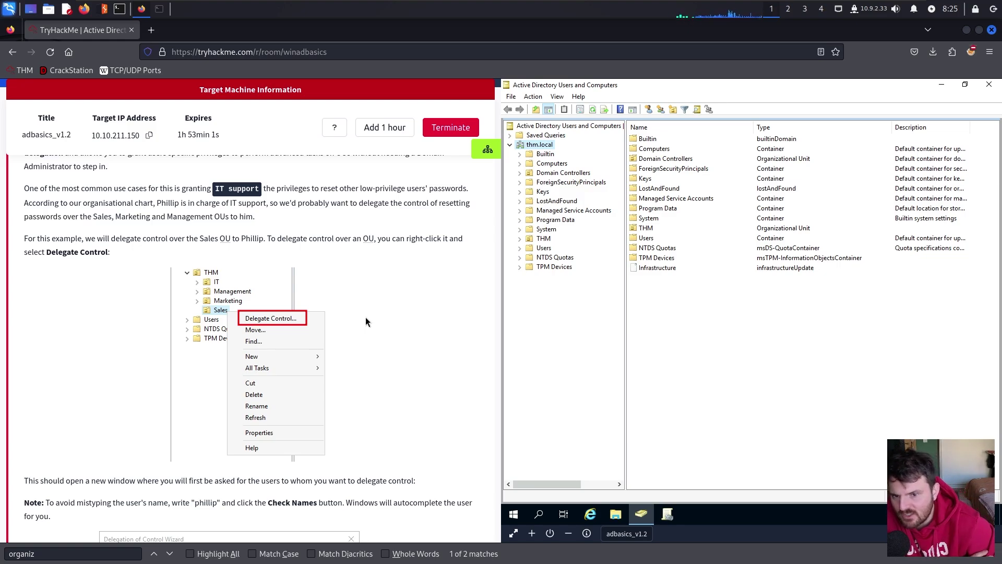
Expand THM, open the IT OU and select the IT support user among its three accounts.
{"action": "left_click", "coordinate": [526, 239]}
{"action": "left_click", "coordinate": [520, 239]}
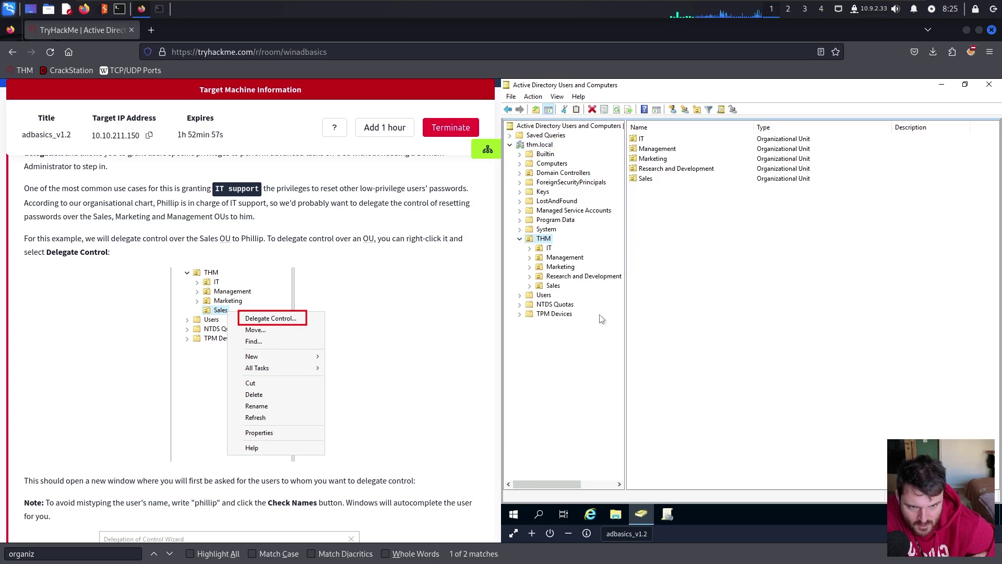
{"action": "left_click", "coordinate": [548, 249]}
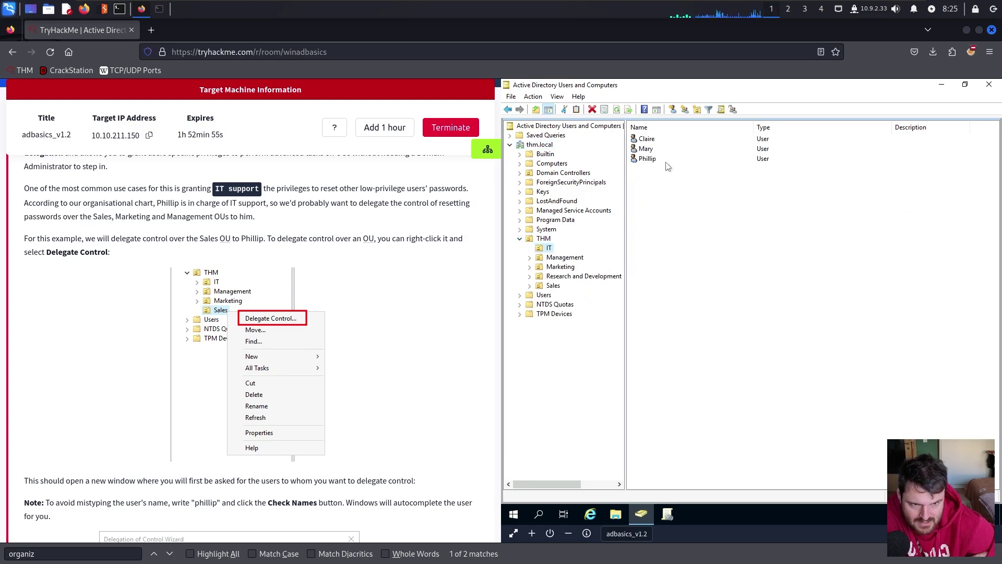
{"action": "left_click", "coordinate": [660, 160]}
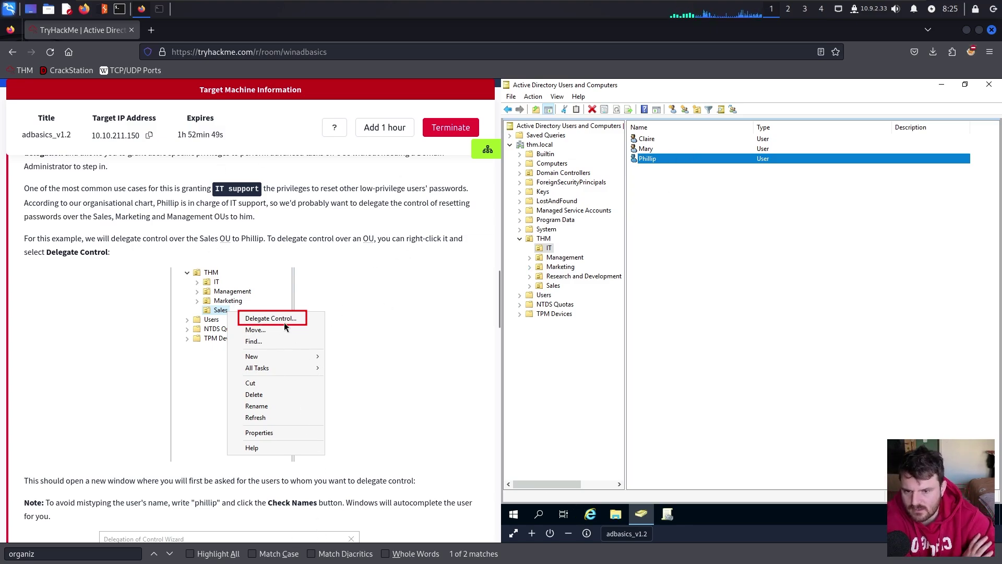
Highlight the tutorial's delegate control instruction and the word OU while reading.
{"action": "left_click_drag", "start_coordinate": [300, 238], "coordinate": [462, 242]}
{"action": "left_click", "coordinate": [376, 241]}
{"action": "double_click", "coordinate": [370, 239]}
{"action": "left_click", "coordinate": [483, 244]}
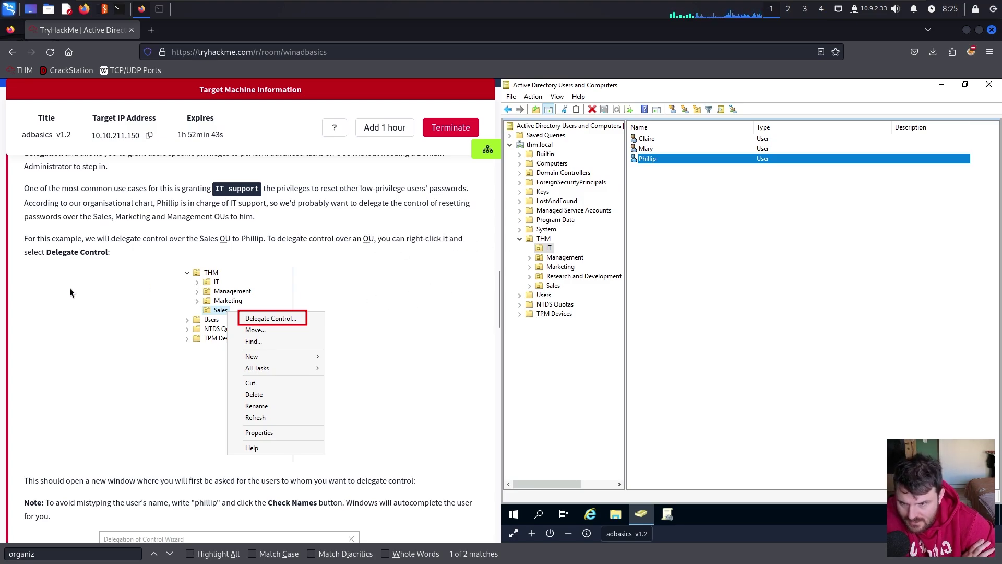
Launch Delegate Control from the right pane and review the tutorial's wizard screenshot.
{"action": "right_click", "coordinate": [660, 165]}
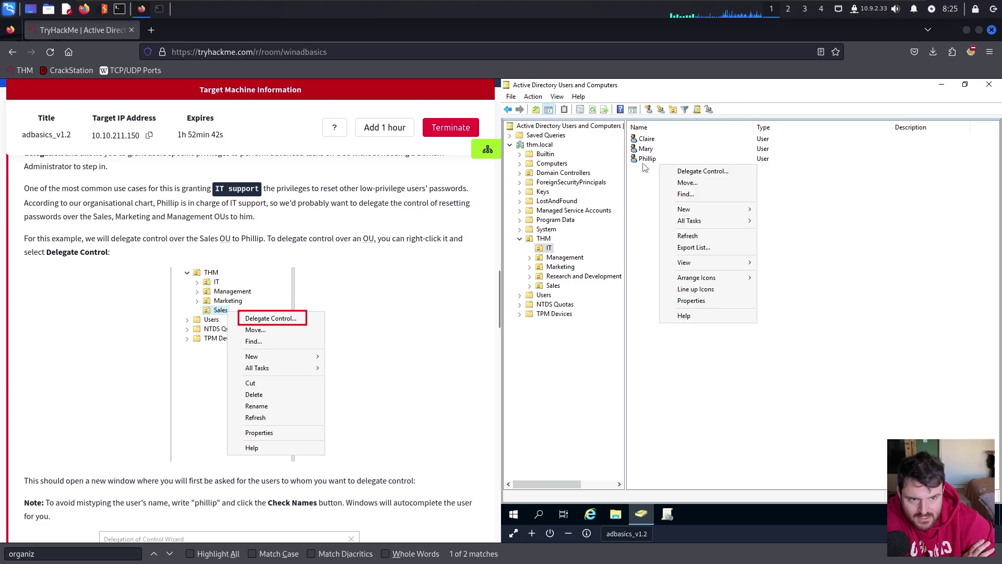
{"action": "left_click", "coordinate": [720, 171]}
{"action": "scroll", "coordinate": [192, 314], "scroll_direction": "down", "scroll_amount": 4}
{"action": "left_click_drag", "start_coordinate": [34, 278], "coordinate": [315, 253]}
{"action": "left_click", "coordinate": [315, 253]}
{"action": "left_click", "coordinate": [209, 290]}
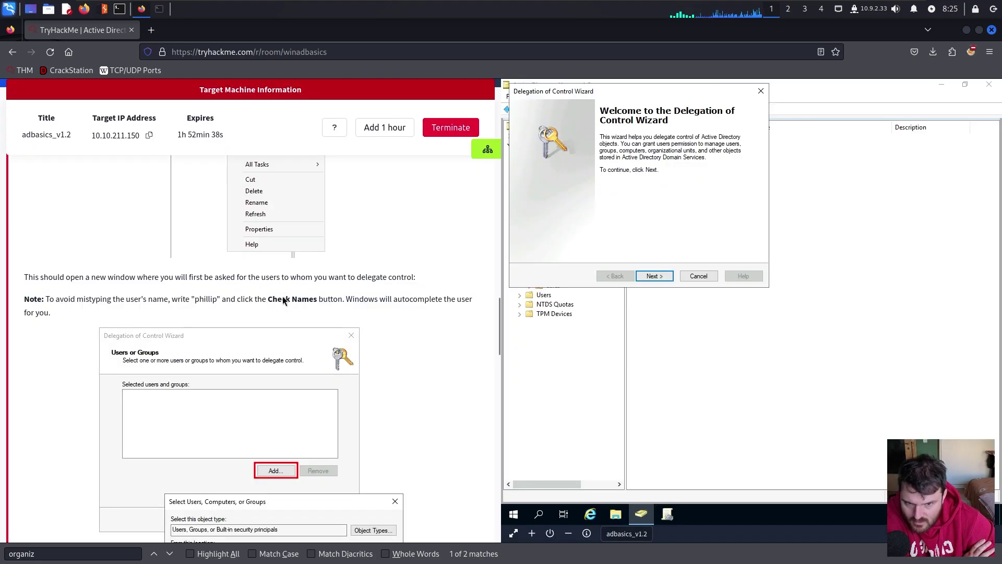
{"action": "left_click_drag", "start_coordinate": [406, 278], "coordinate": [33, 293]}
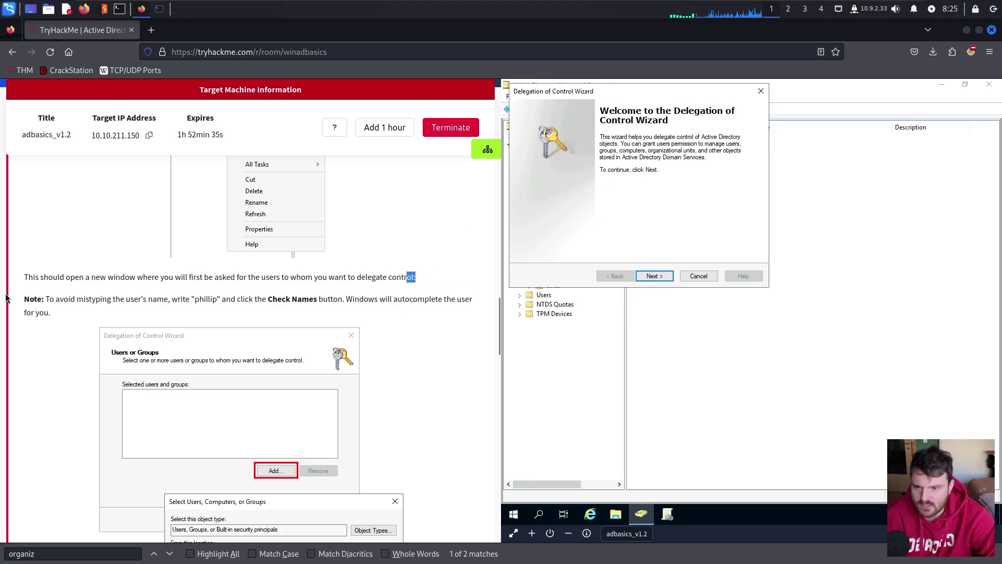
Pass the wizard's welcome page and open the Add picker for users to delegate to.
{"action": "scroll", "coordinate": [296, 315], "scroll_direction": "down", "scroll_amount": 2}
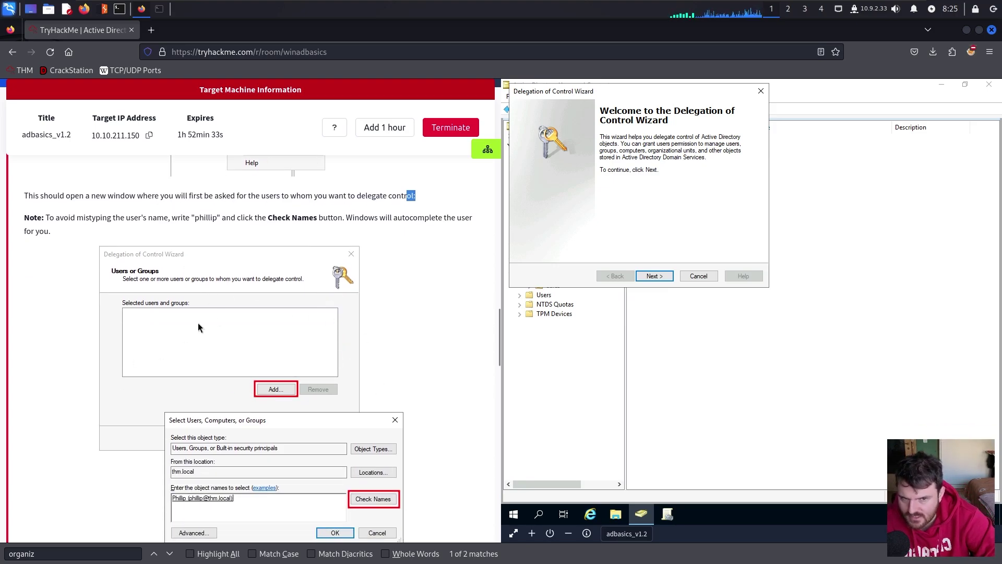
{"action": "scroll", "coordinate": [307, 252], "scroll_direction": "down", "scroll_amount": 3}
{"action": "scroll", "coordinate": [240, 260], "scroll_direction": "up", "scroll_amount": 2}
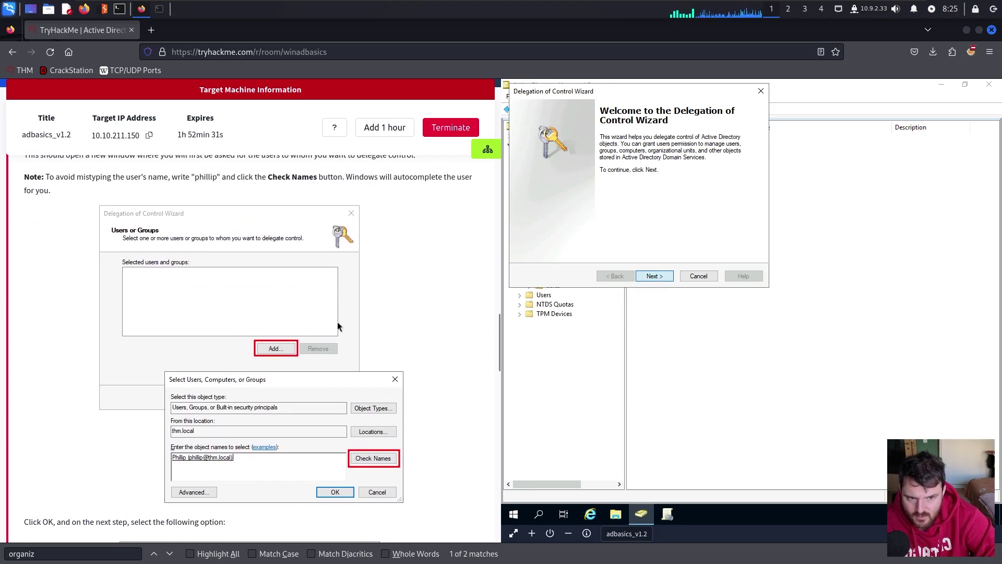
{"action": "left_click", "coordinate": [654, 276]}
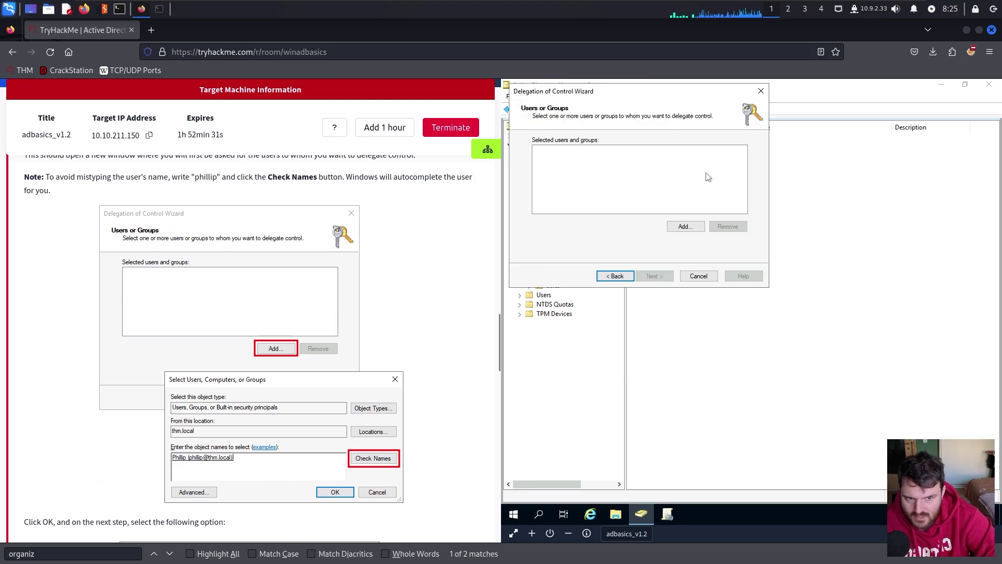
{"action": "left_click", "coordinate": [694, 228]}
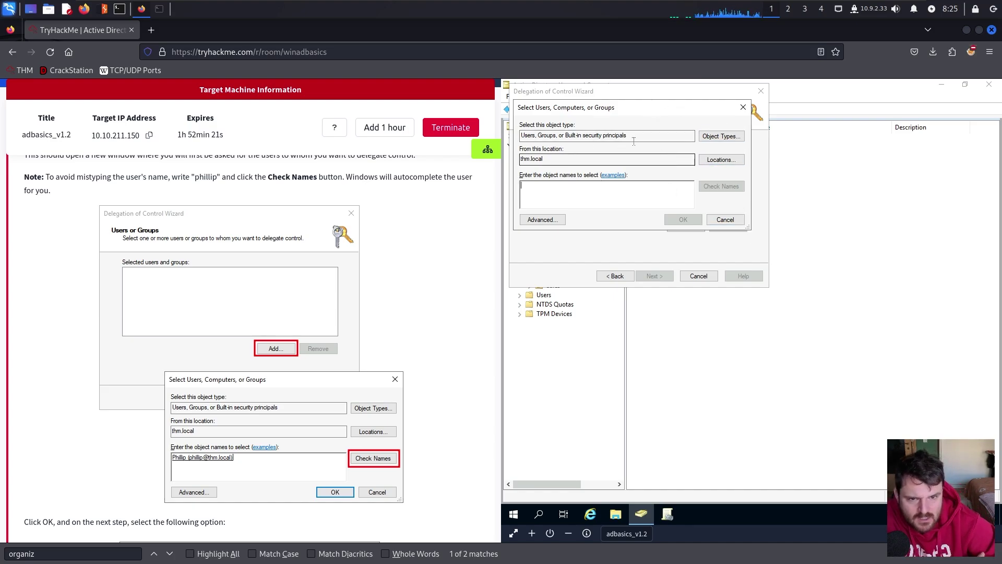
Review the Select Users dialog's object type, thm.local location and Advanced search, keeping Starts with.
{"action": "double_click", "coordinate": [528, 135]}
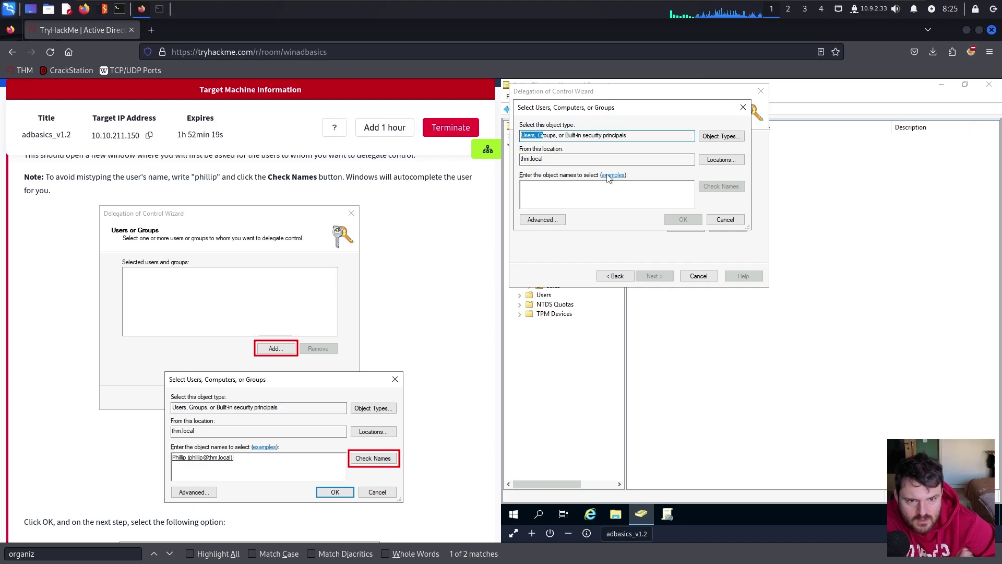
{"action": "left_click", "coordinate": [645, 158]}
{"action": "left_click", "coordinate": [610, 194]}
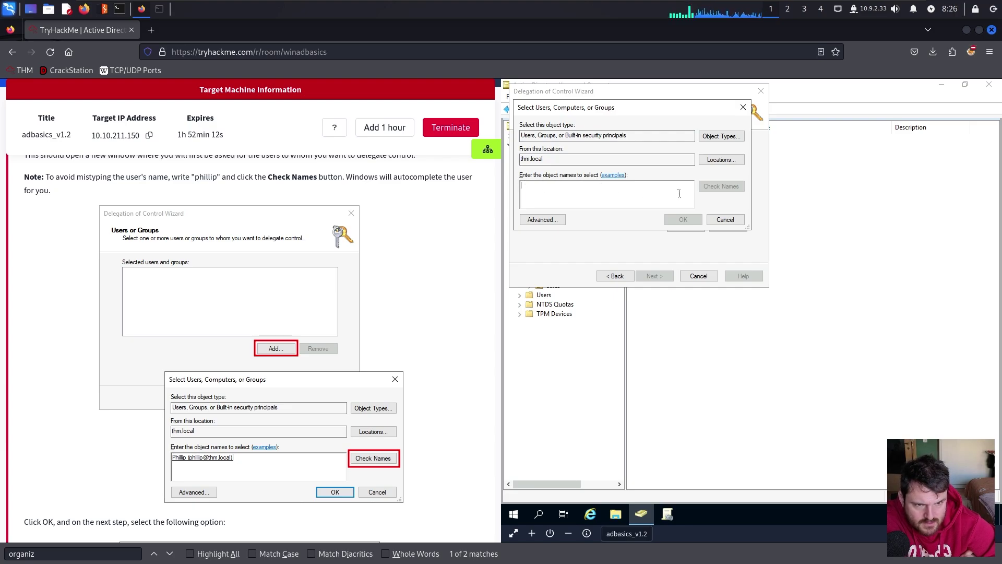
{"action": "left_click", "coordinate": [542, 219]}
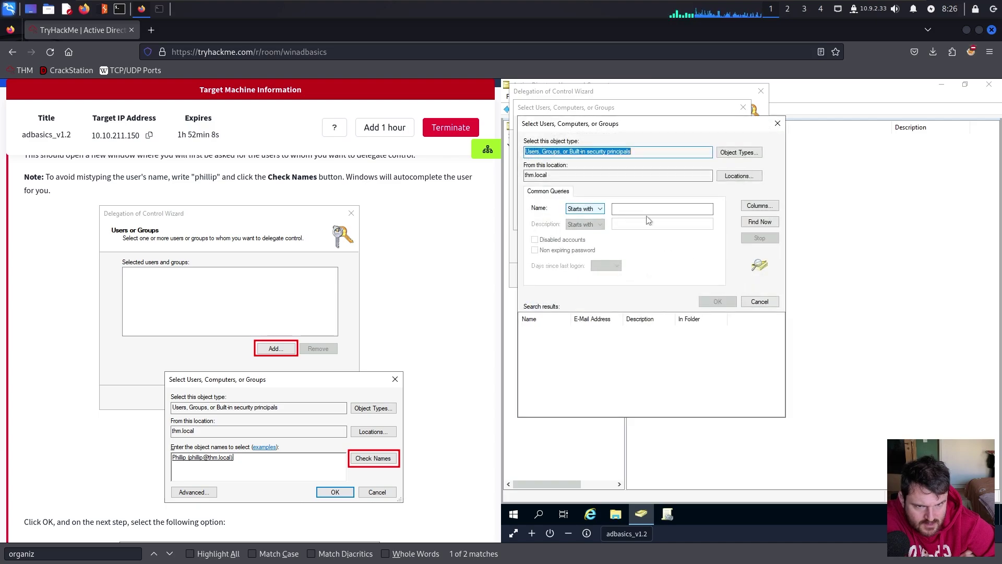
{"action": "left_click", "coordinate": [585, 208]}
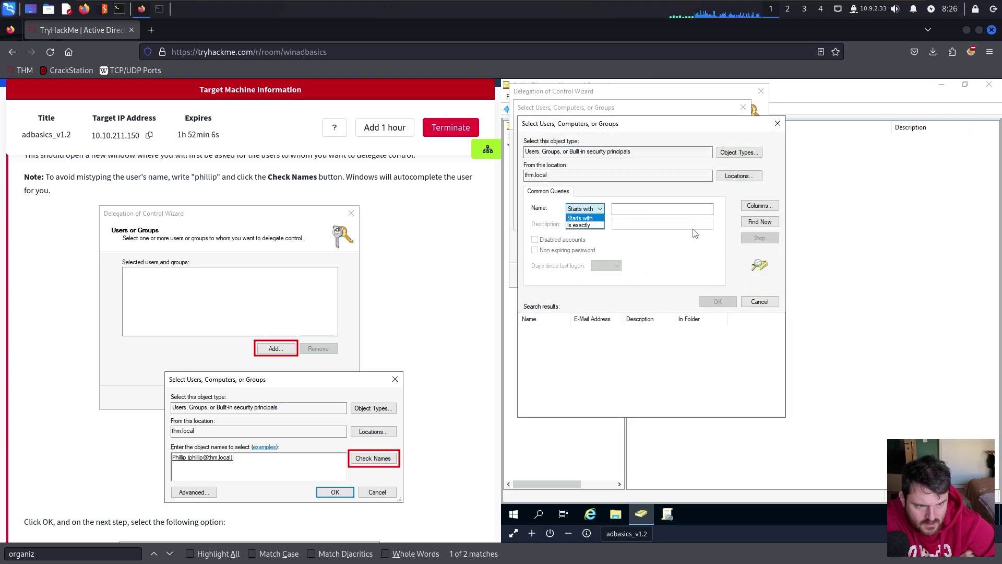
{"action": "left_click", "coordinate": [574, 215]}
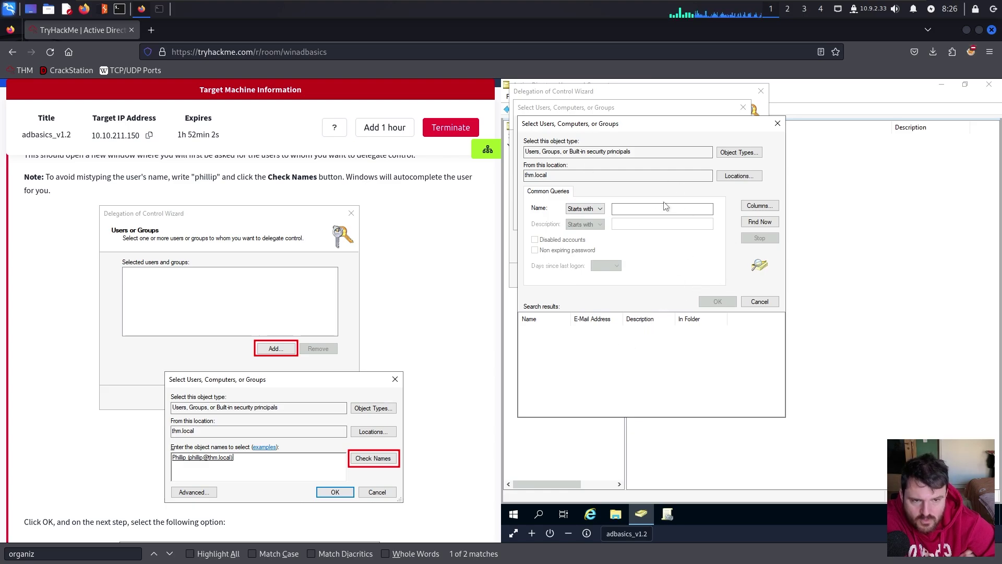
{"action": "left_click", "coordinate": [778, 123]}
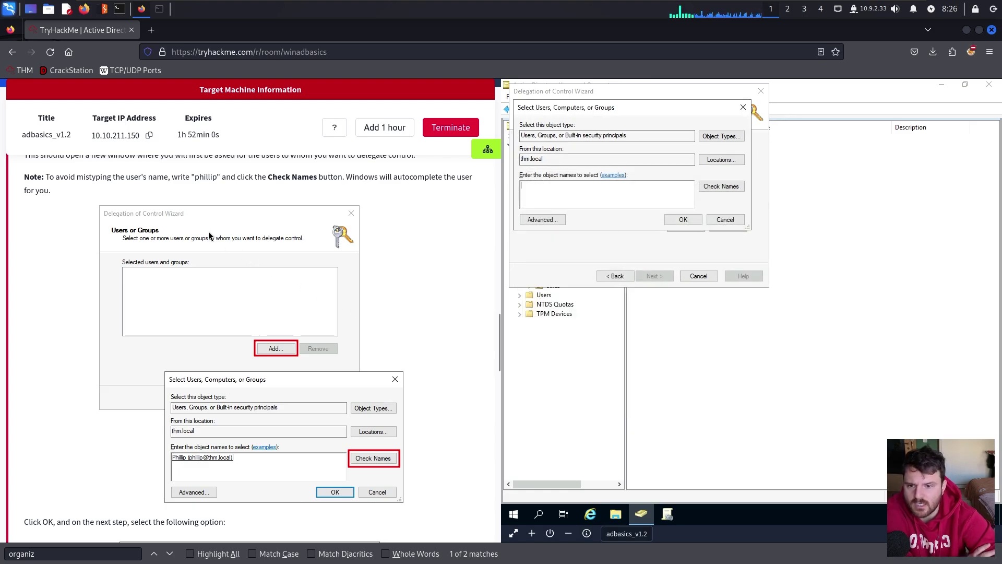
{"action": "scroll", "coordinate": [267, 425], "scroll_direction": "down", "scroll_amount": 3}
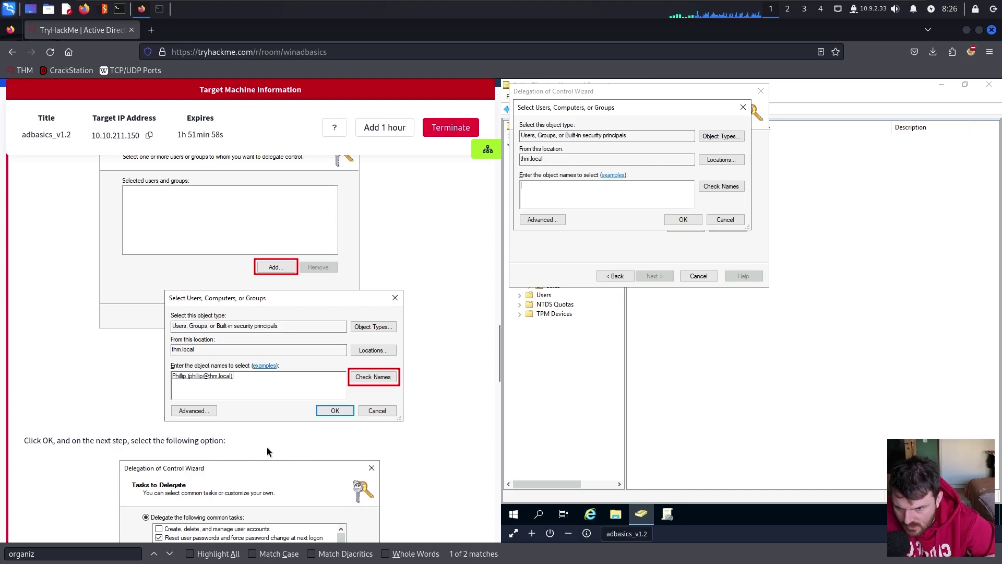
{"action": "scroll", "coordinate": [270, 447], "scroll_direction": "up", "scroll_amount": 6}
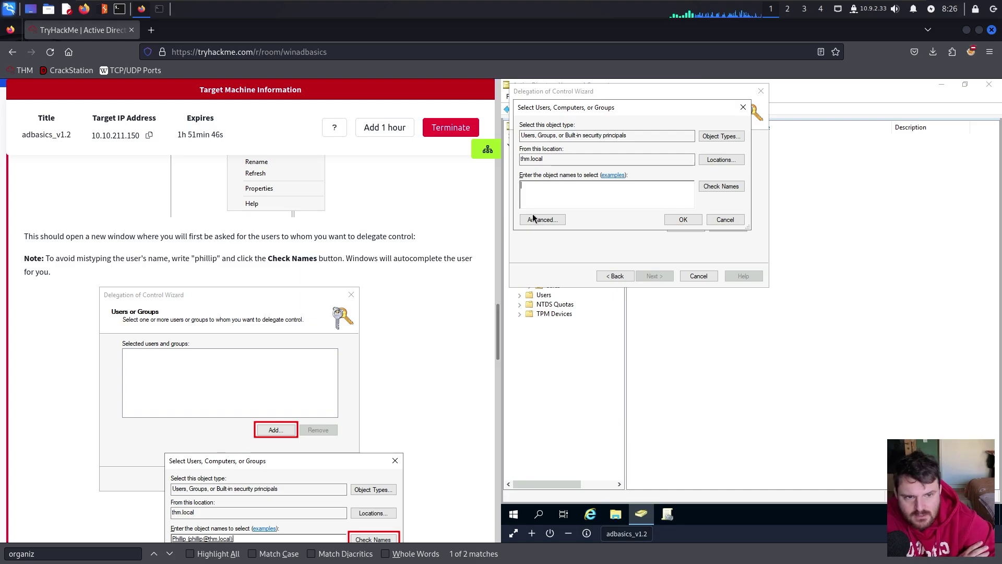
Check the name 'philip', dismiss the Name Not Found warning and cancel the user picker.
{"action": "type", "text": "p"}
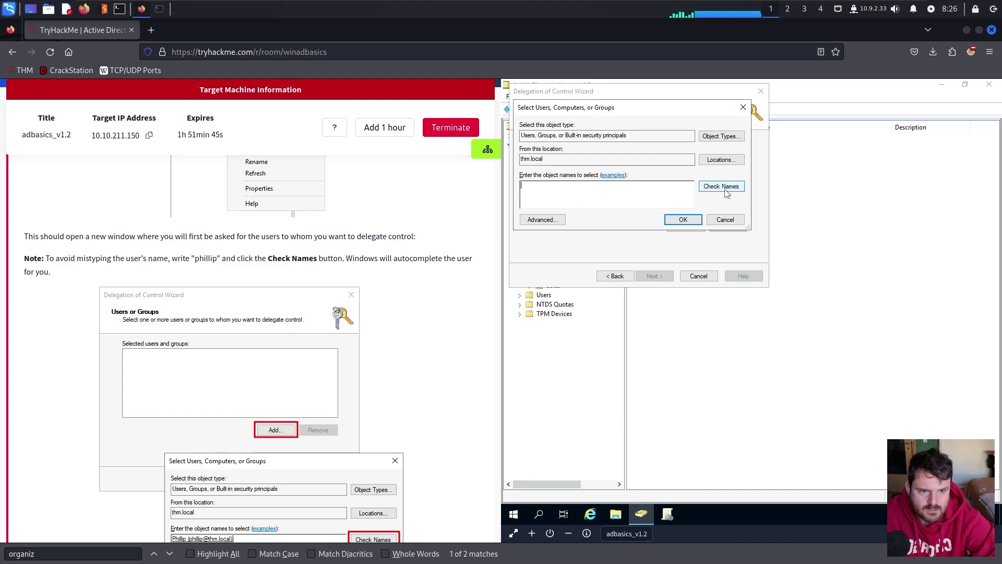
{"action": "type", "text": "hi"}
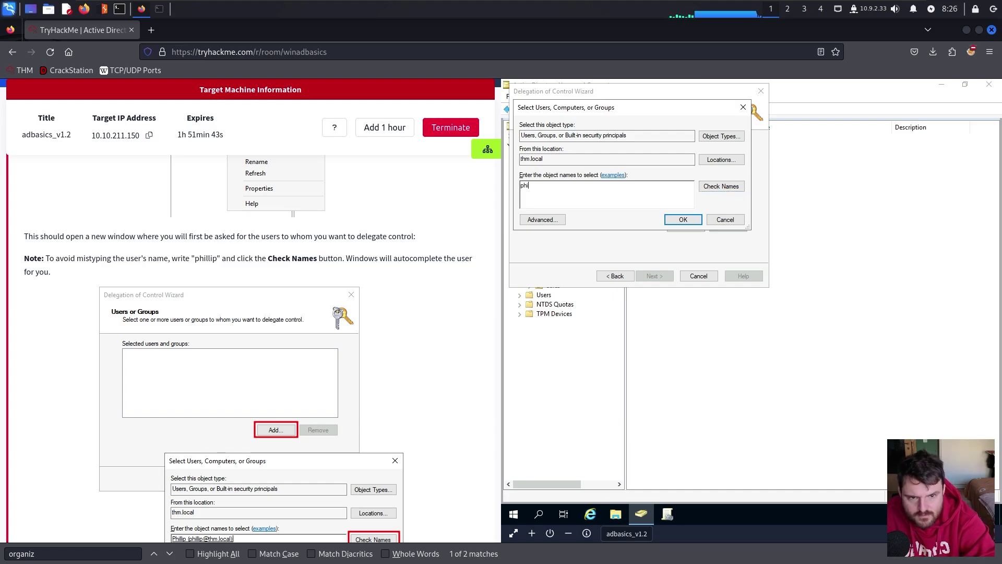
{"action": "type", "text": "lip"}
{"action": "left_click", "coordinate": [725, 186]}
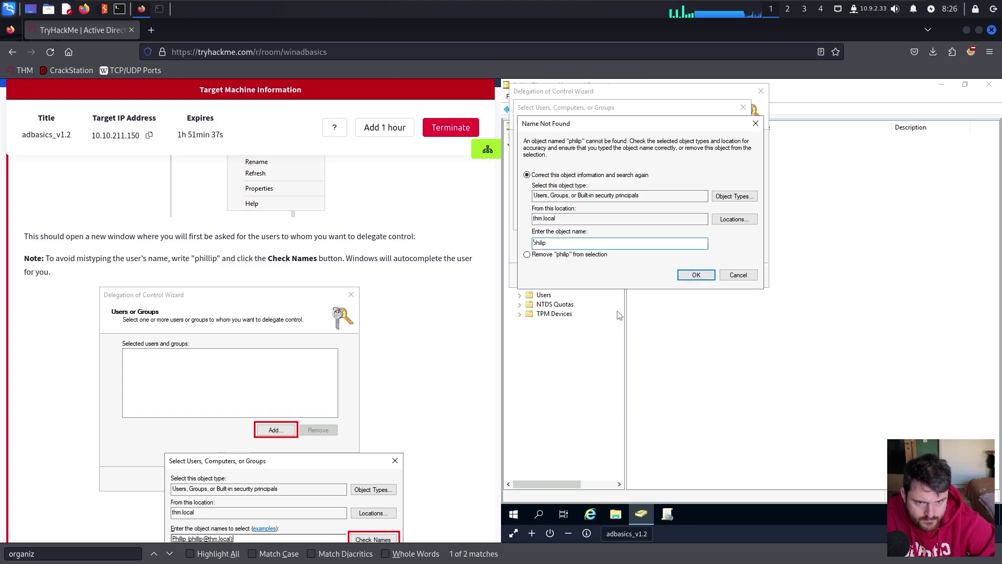
{"action": "left_click", "coordinate": [738, 274]}
{"action": "scroll", "coordinate": [251, 340], "scroll_direction": "down", "scroll_amount": 2}
{"action": "left_click", "coordinate": [731, 218]}
{"action": "left_click", "coordinate": [705, 279]}
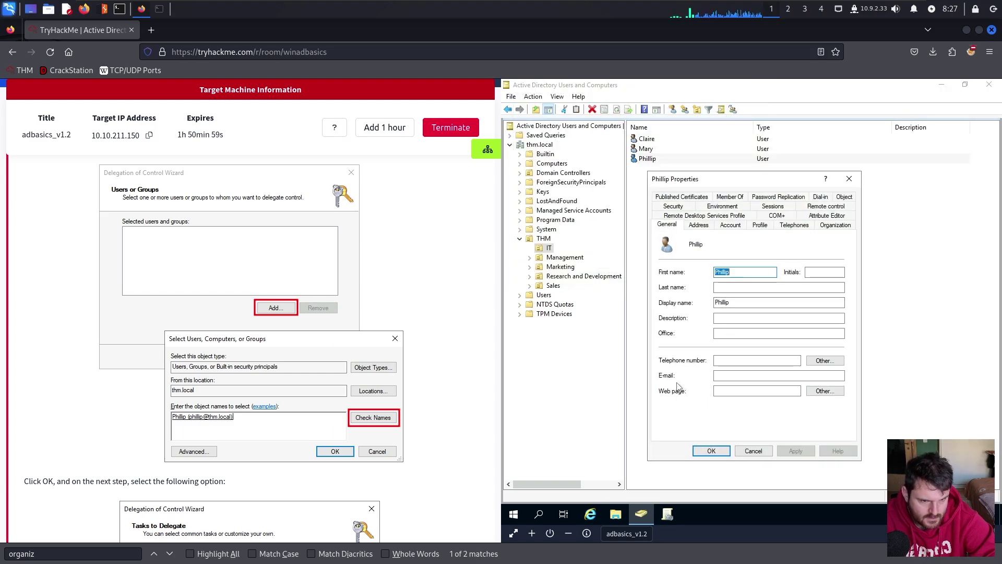
{"action": "left_click", "coordinate": [722, 377]}
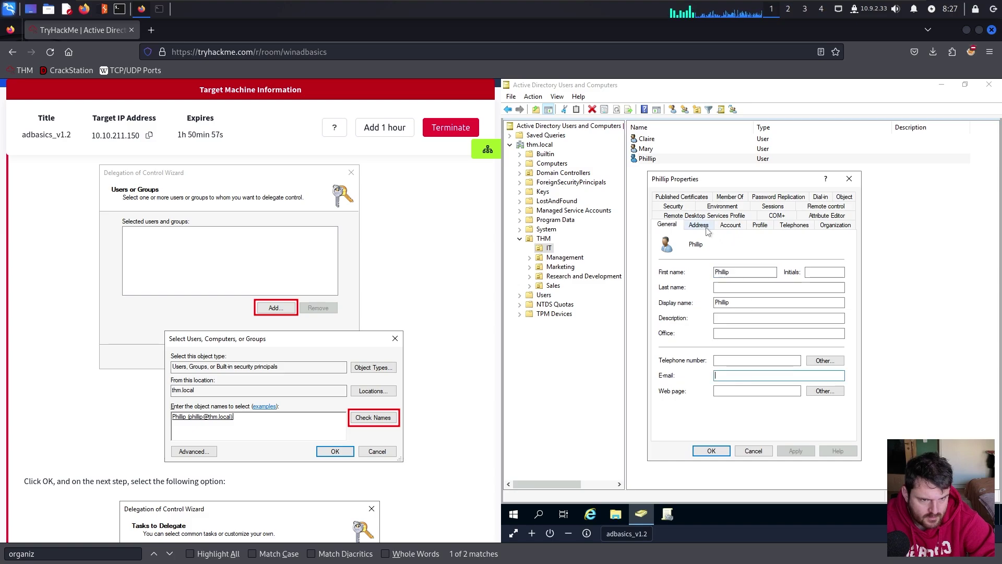
{"action": "double_click", "coordinate": [733, 272]}
{"action": "right_click", "coordinate": [734, 272]}
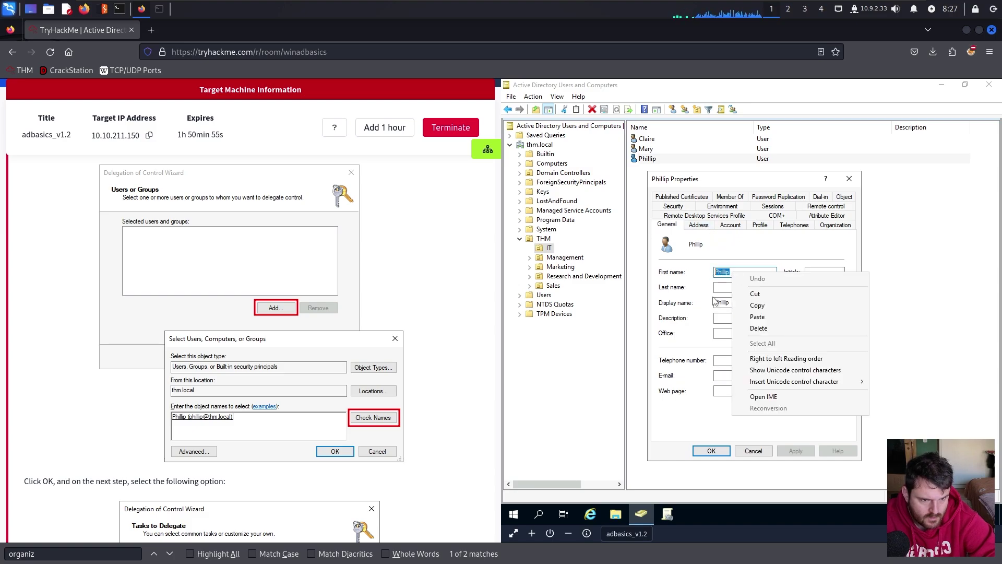
{"action": "left_click", "coordinate": [757, 305]}
{"action": "left_click", "coordinate": [742, 225]}
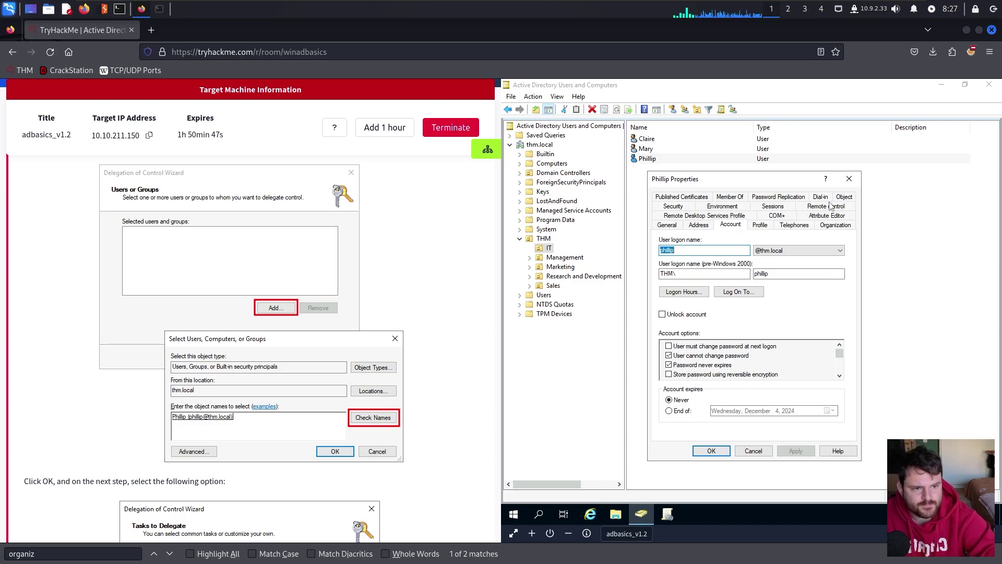
{"action": "left_click", "coordinate": [849, 178]}
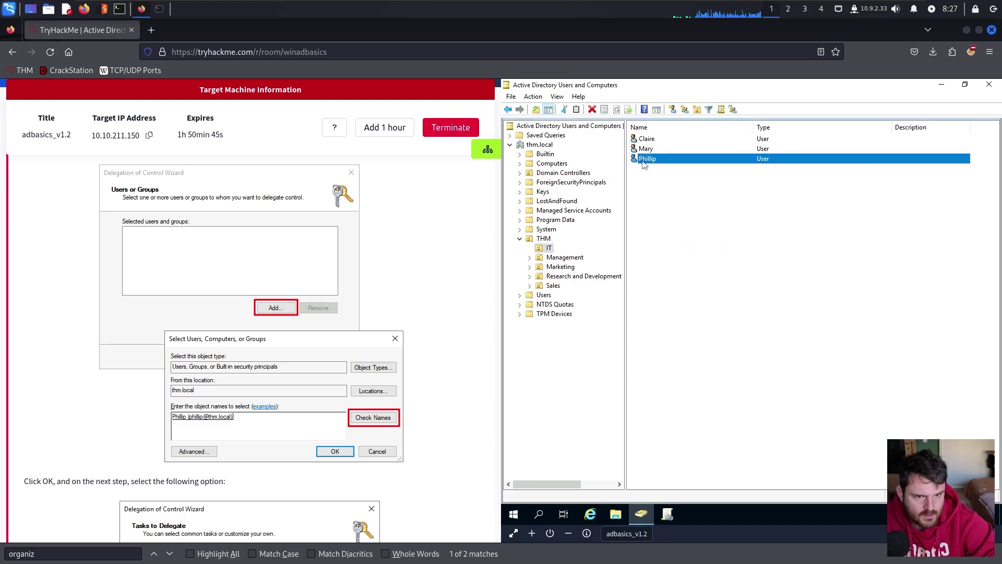
Start the Delegation of Control Wizard on Sales and add the resolved user Phillip.
{"action": "right_click", "coordinate": [643, 163]}
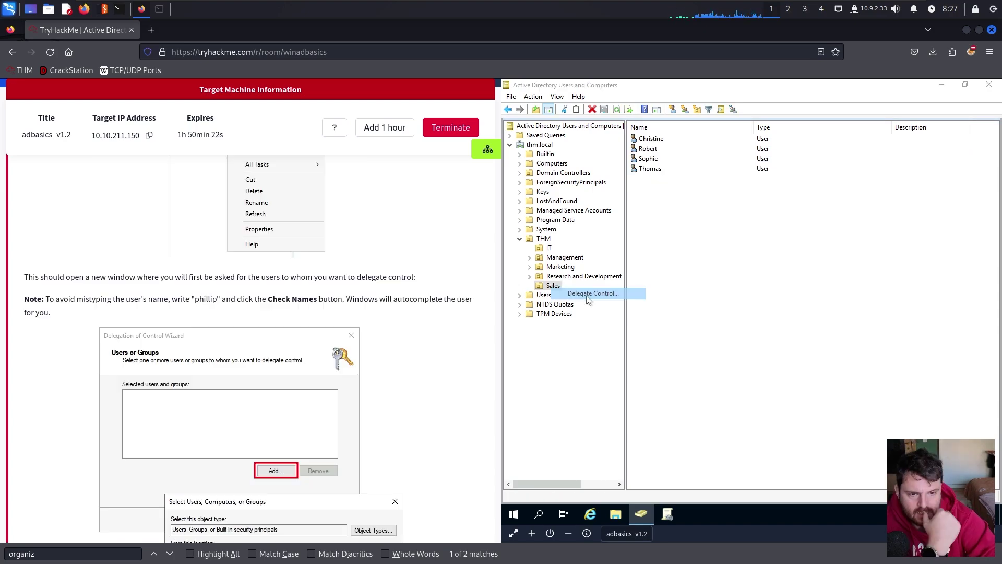
{"action": "left_click", "coordinate": [586, 296]}
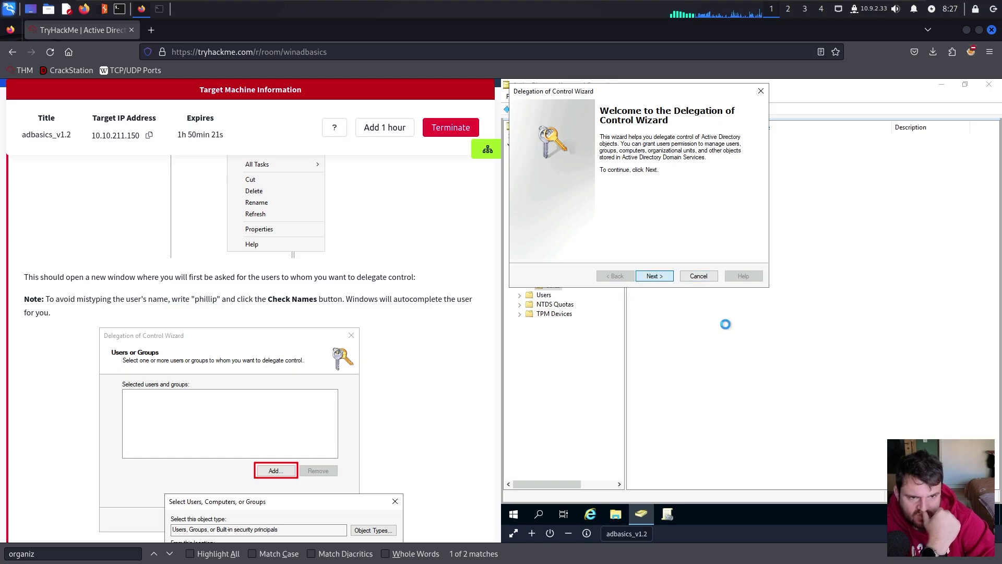
{"action": "left_click", "coordinate": [663, 276]}
{"action": "left_click", "coordinate": [684, 226]}
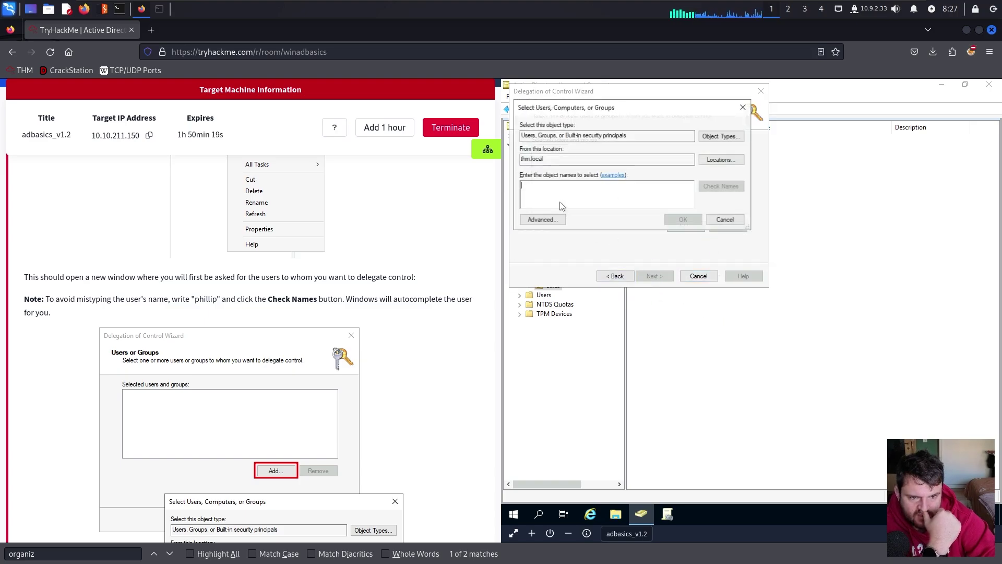
{"action": "type", "text": "Phillip"}
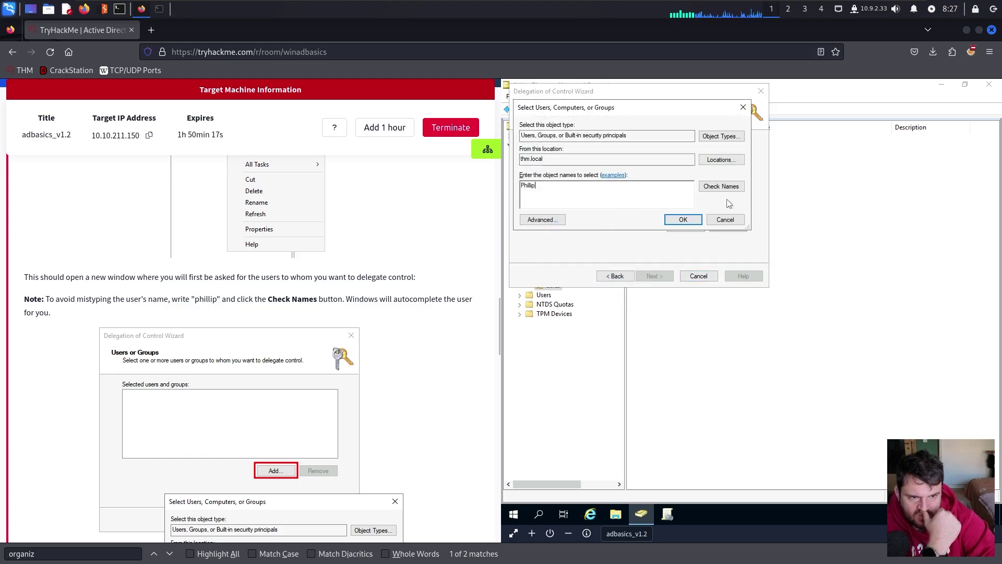
{"action": "left_click", "coordinate": [723, 187]}
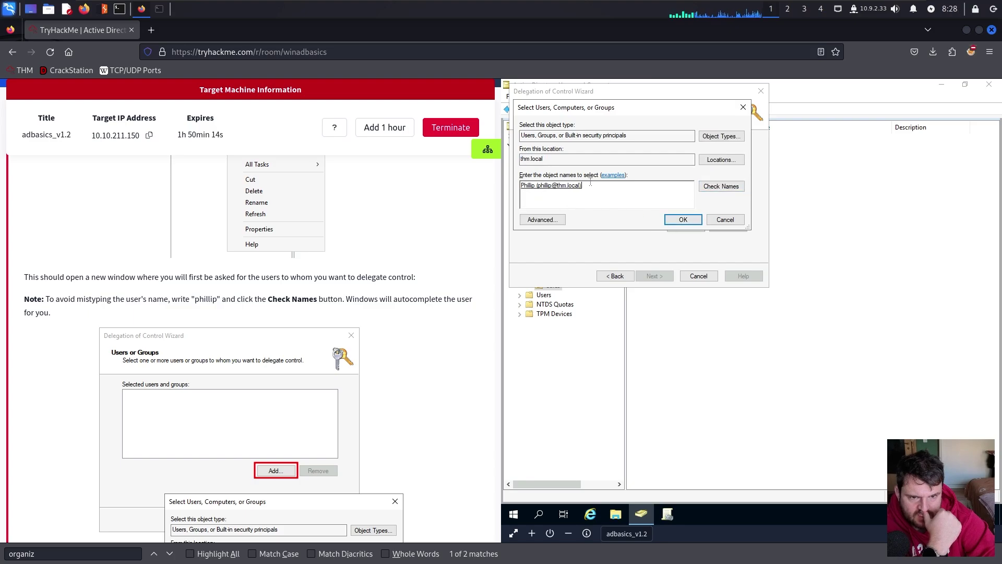
{"action": "left_click", "coordinate": [681, 220]}
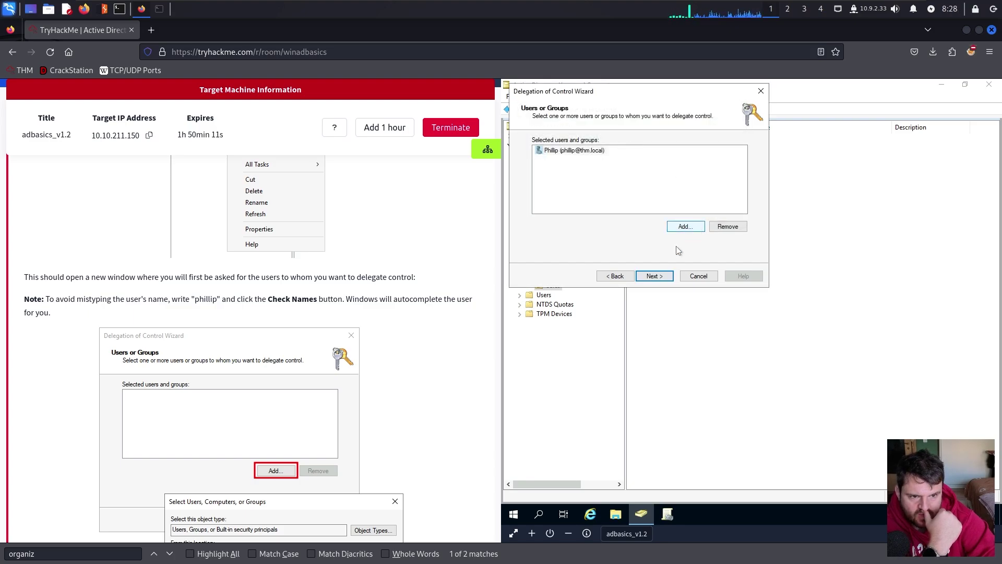
Delegate the Reset user passwords task and finish the wizard.
{"action": "left_click", "coordinate": [656, 280]}
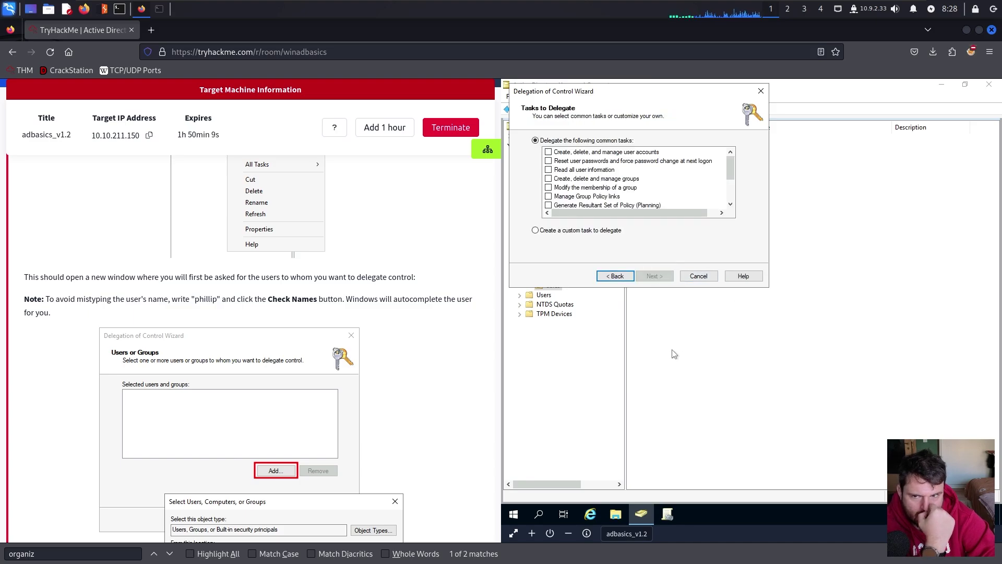
{"action": "scroll", "coordinate": [363, 376], "scroll_direction": "down", "scroll_amount": 7}
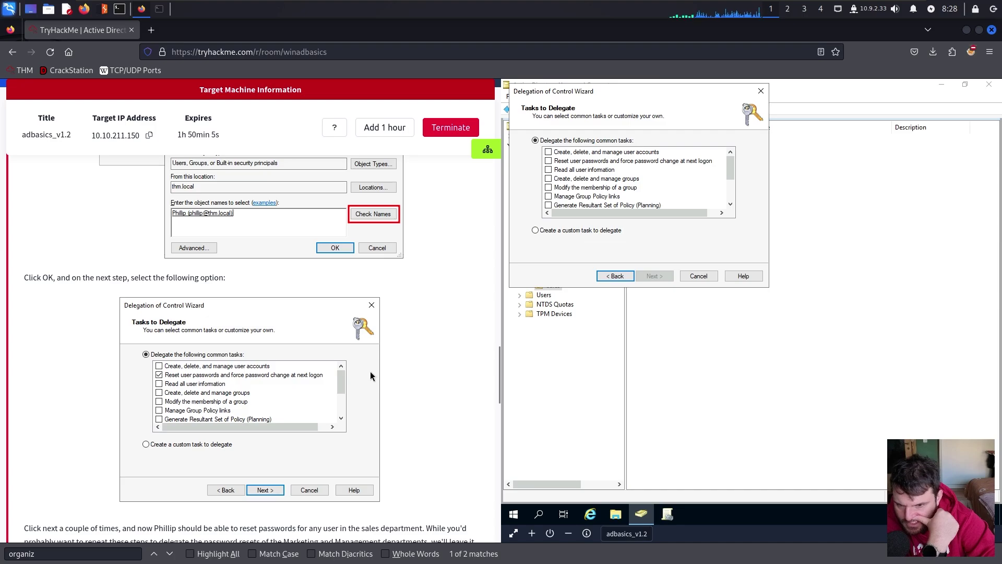
{"action": "left_click", "coordinate": [608, 162]}
{"action": "left_click", "coordinate": [548, 160]}
{"action": "left_click", "coordinate": [654, 276]}
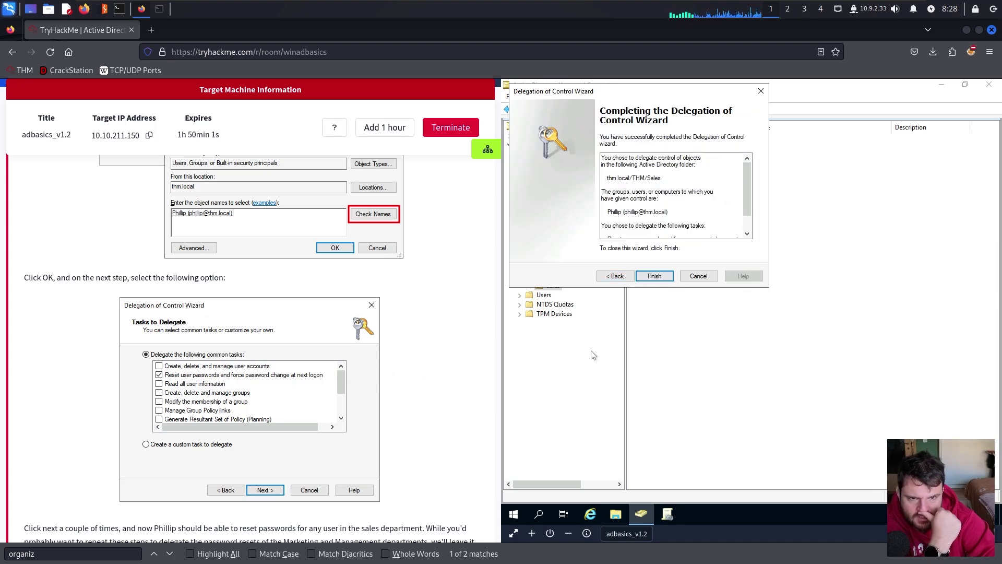
{"action": "left_click", "coordinate": [665, 278]}
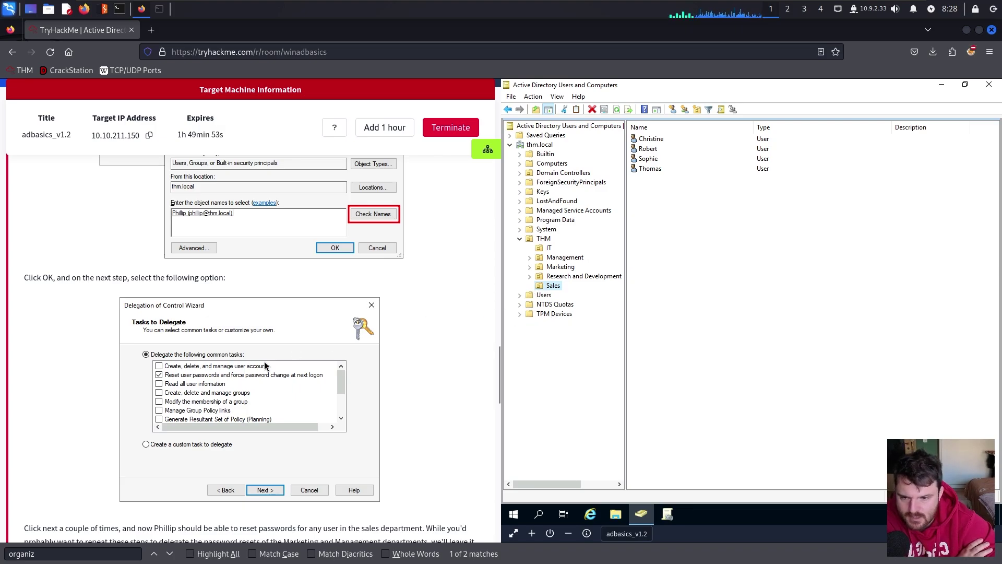
Scroll the tutorial to Phillip's RDP login credentials.
{"action": "scroll", "coordinate": [265, 361], "scroll_direction": "down", "scroll_amount": 3}
{"action": "scroll", "coordinate": [306, 352], "scroll_direction": "up", "scroll_amount": 1}
{"action": "scroll", "coordinate": [258, 412], "scroll_direction": "down", "scroll_amount": 3}
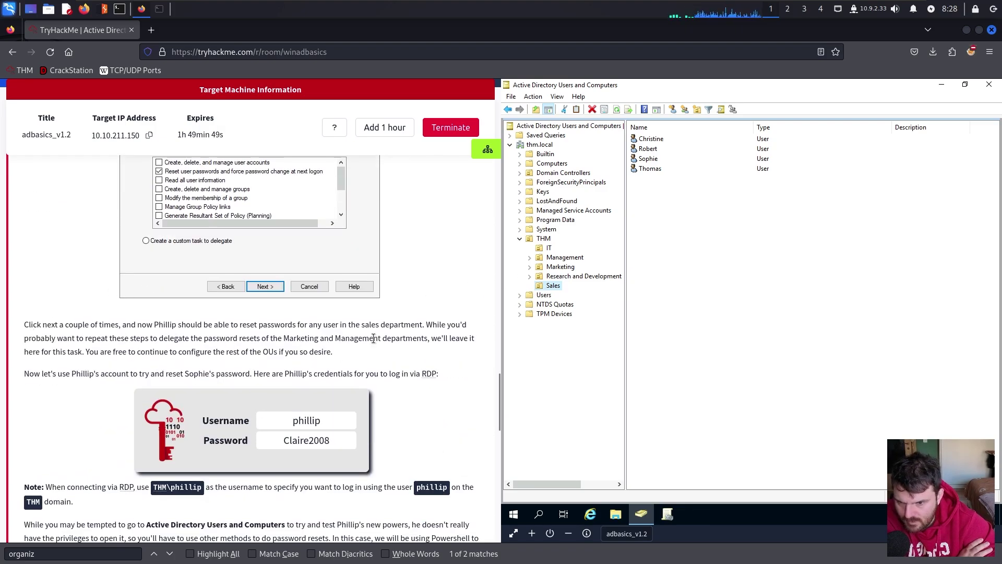
{"action": "scroll", "coordinate": [374, 342], "scroll_direction": "down", "scroll_amount": 1}
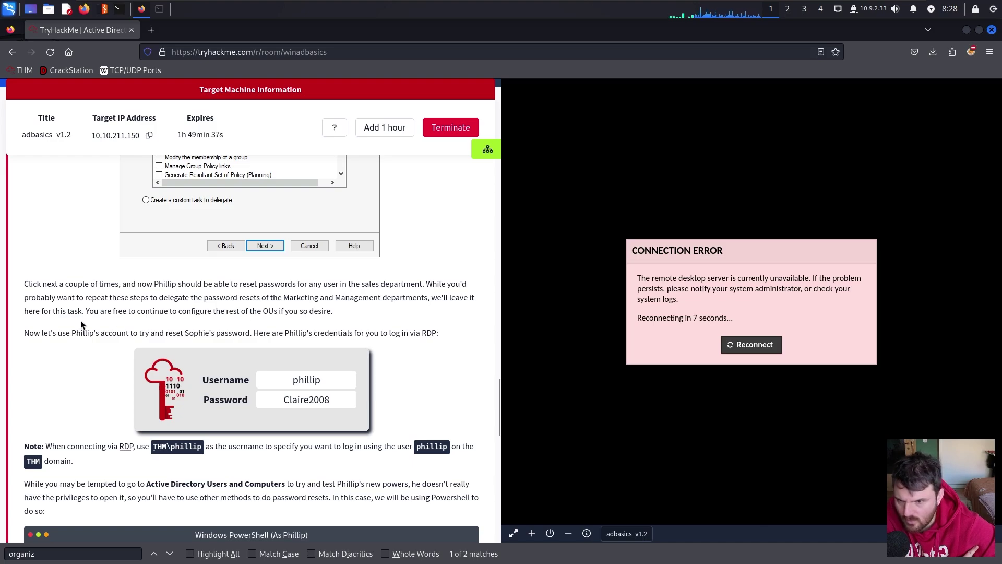
Retry the browser's remote desktop reconnection several times without success.
{"action": "left_click", "coordinate": [757, 339]}
{"action": "scroll", "coordinate": [357, 285], "scroll_direction": "down", "scroll_amount": 3}
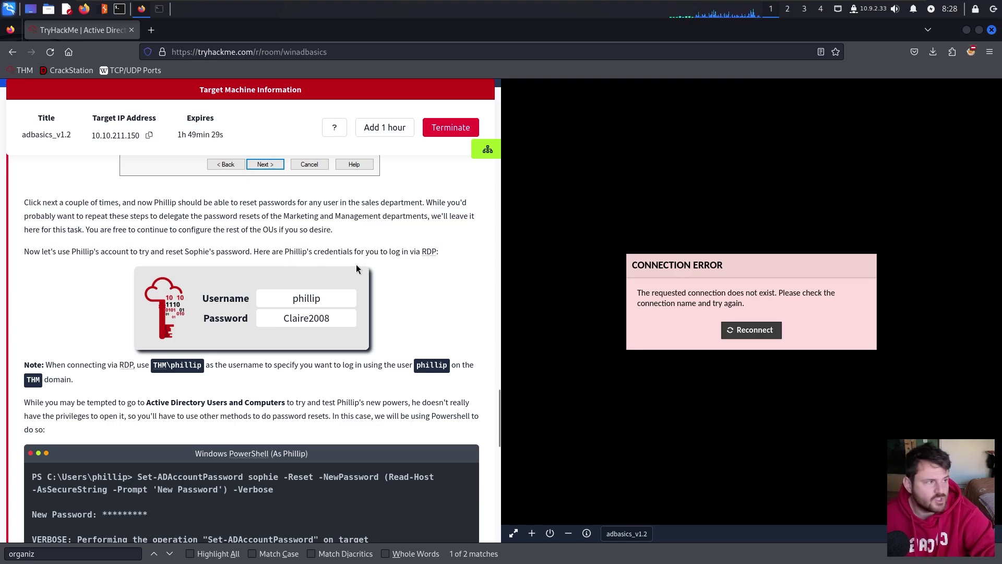
{"action": "scroll", "coordinate": [766, 330], "scroll_direction": "down", "scroll_amount": 2}
{"action": "left_click", "coordinate": [766, 331]}
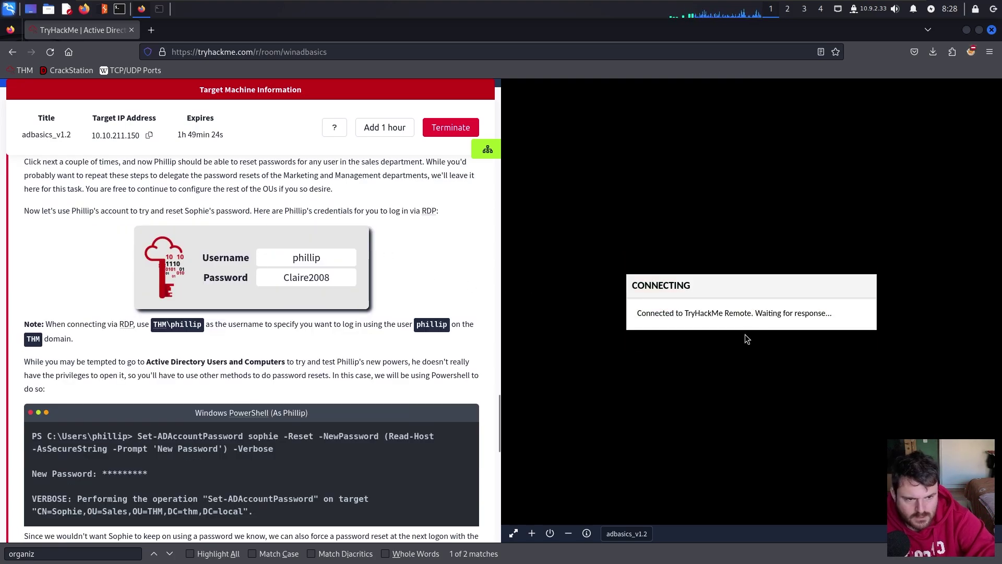
{"action": "left_click", "coordinate": [759, 329]}
{"action": "left_click", "coordinate": [761, 335]}
Select the tutorial's Phillip login sentence and username, then bring the terminal forward.
{"action": "left_click_drag", "start_coordinate": [40, 212], "coordinate": [437, 214]}
{"action": "left_click", "coordinate": [398, 255]}
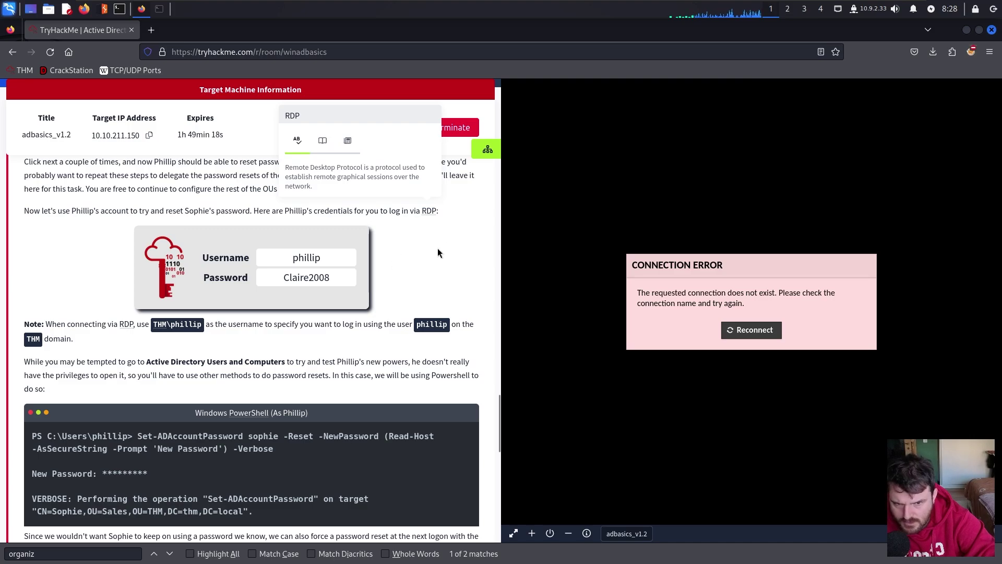
{"action": "left_click_drag", "start_coordinate": [293, 257], "coordinate": [459, 255]}
{"action": "left_click", "coordinate": [417, 274]}
{"action": "scroll", "coordinate": [419, 276], "scroll_direction": "down", "scroll_amount": 3}
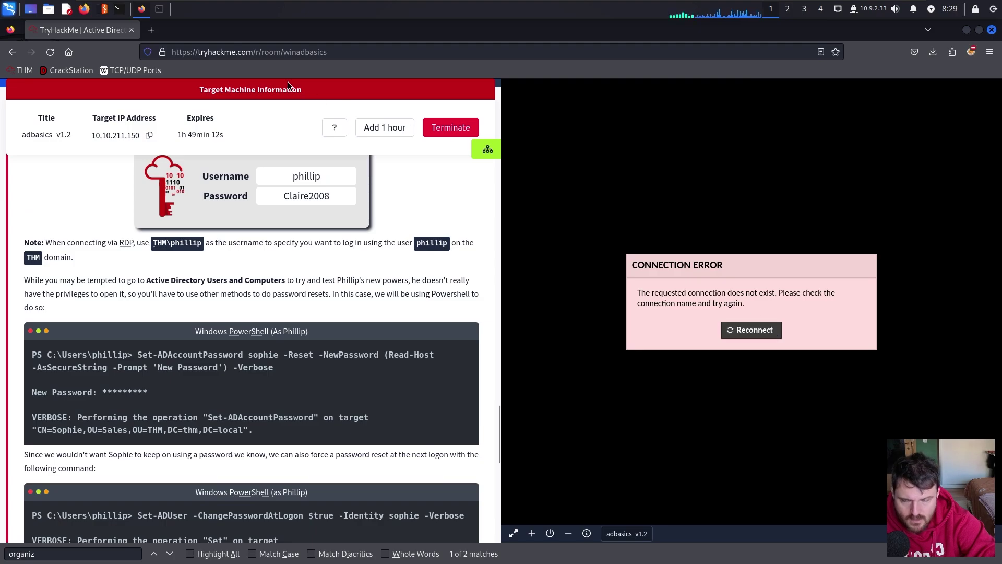
{"action": "left_click", "coordinate": [159, 14]}
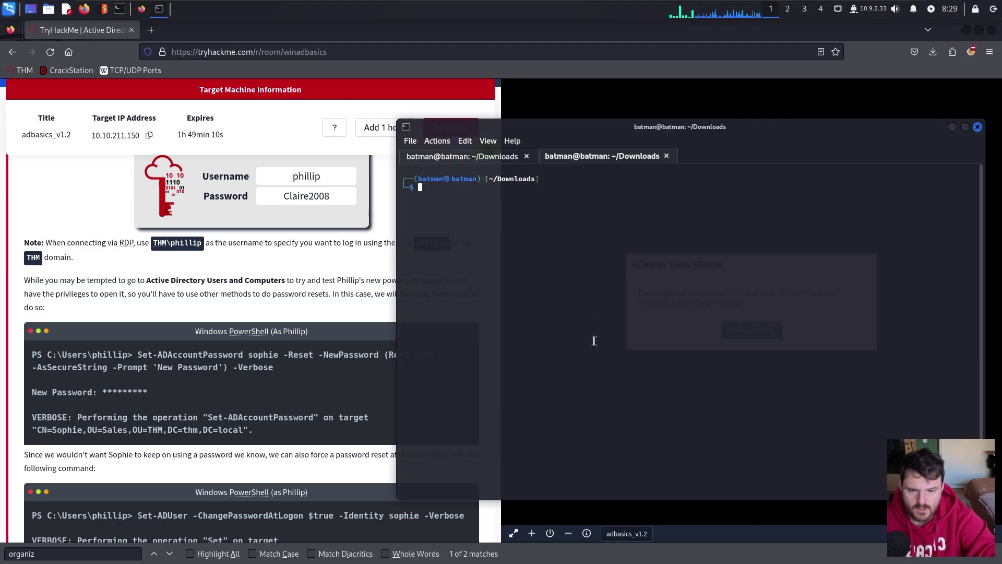
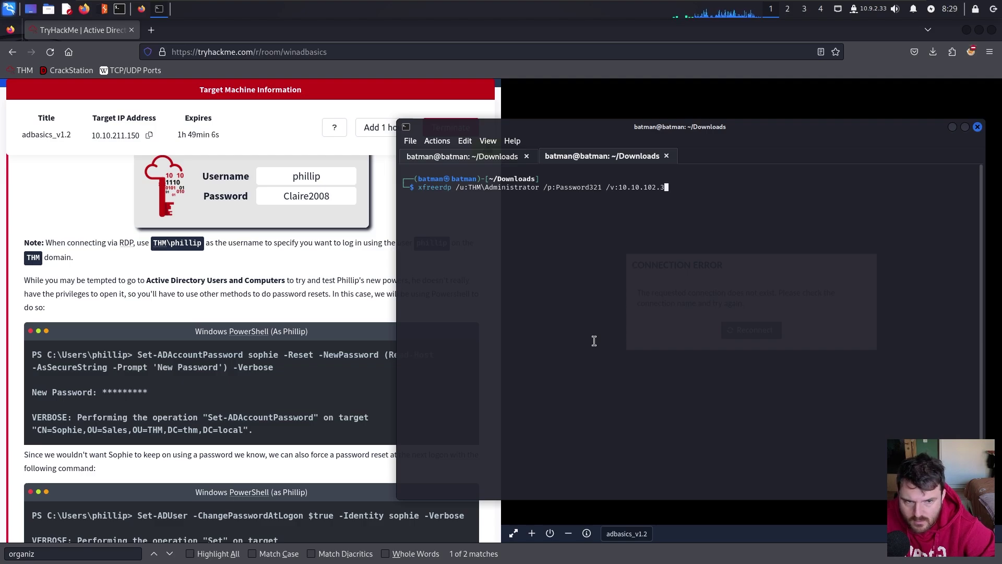
Move the cursor back to the old '102.3' part of the target IP in the xfreerdp command.
{"action": "key", "text": "Left"}
{"action": "key", "text": "Left"}
{"action": "key", "text": "Left"}
{"action": "key", "text": "Left"}
{"action": "key", "text": "Left"}
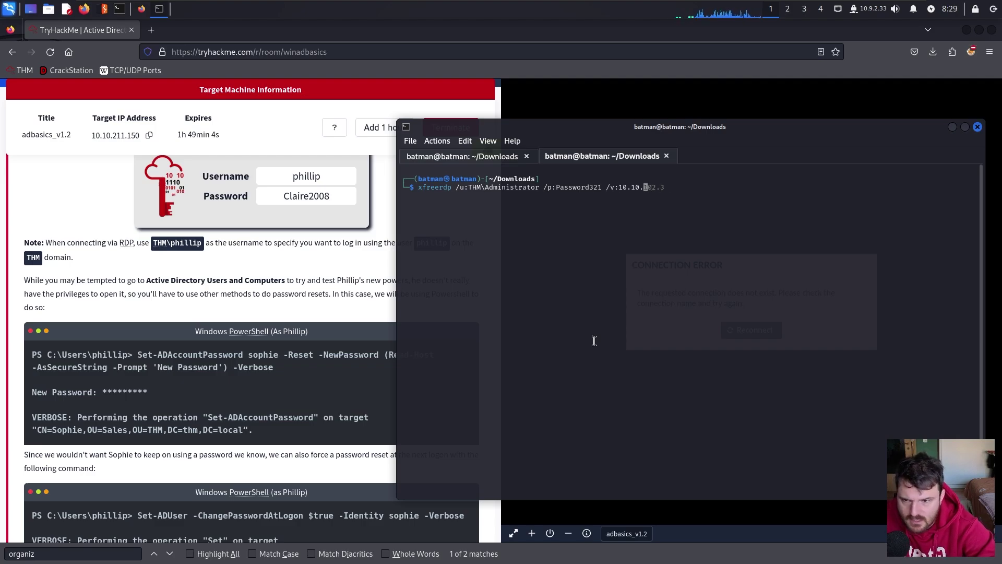
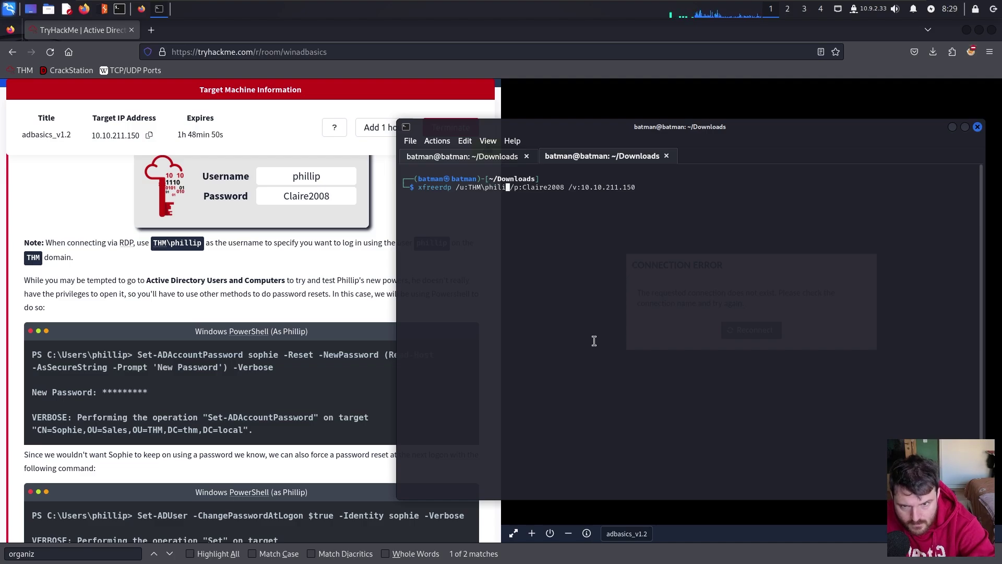
Insert the missing 'l' in the xfreerdp username and connect to the target's Windows Server desktop.
{"action": "key", "text": "Left"}
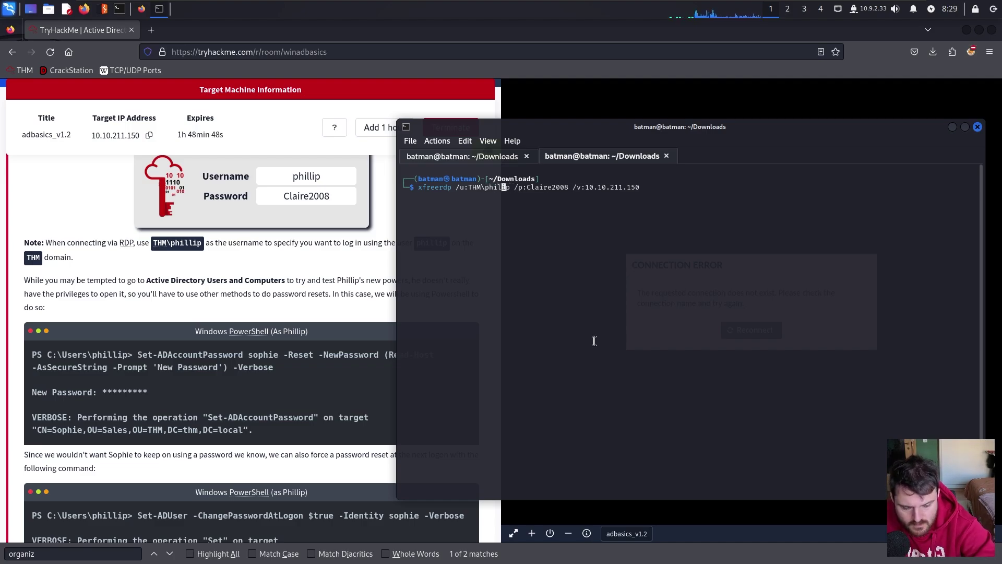
{"action": "type", "text": "l"}
{"action": "key", "text": "Return"}
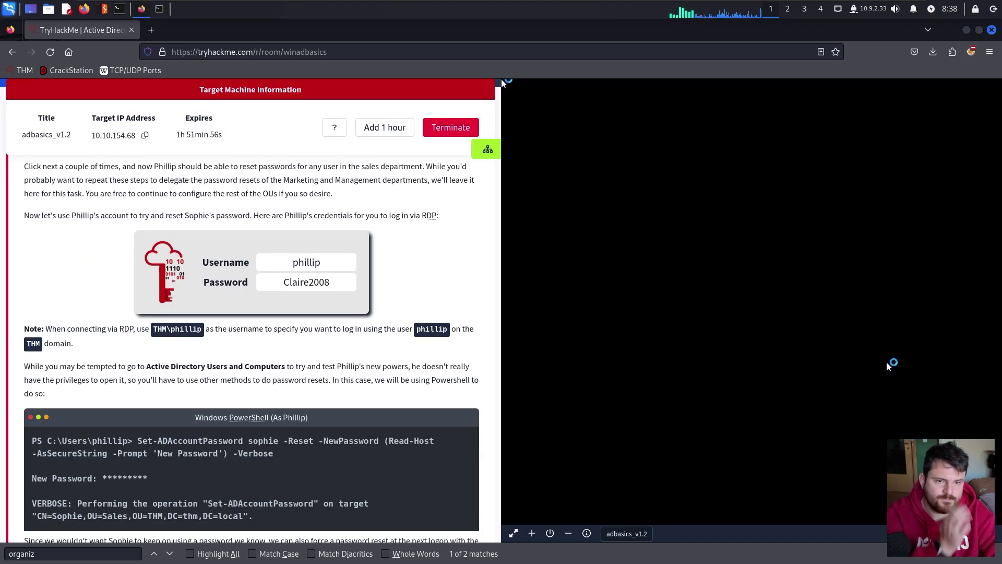
{"action": "key", "text": "super"}
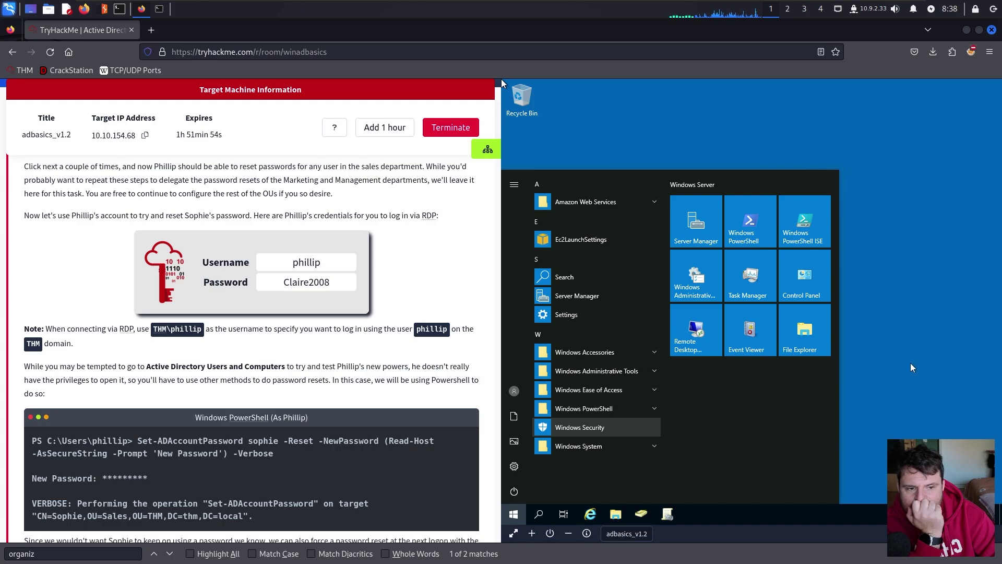
Start Remote Desktop Connection and check the System Name in System Information.
{"action": "left_click", "coordinate": [712, 308]}
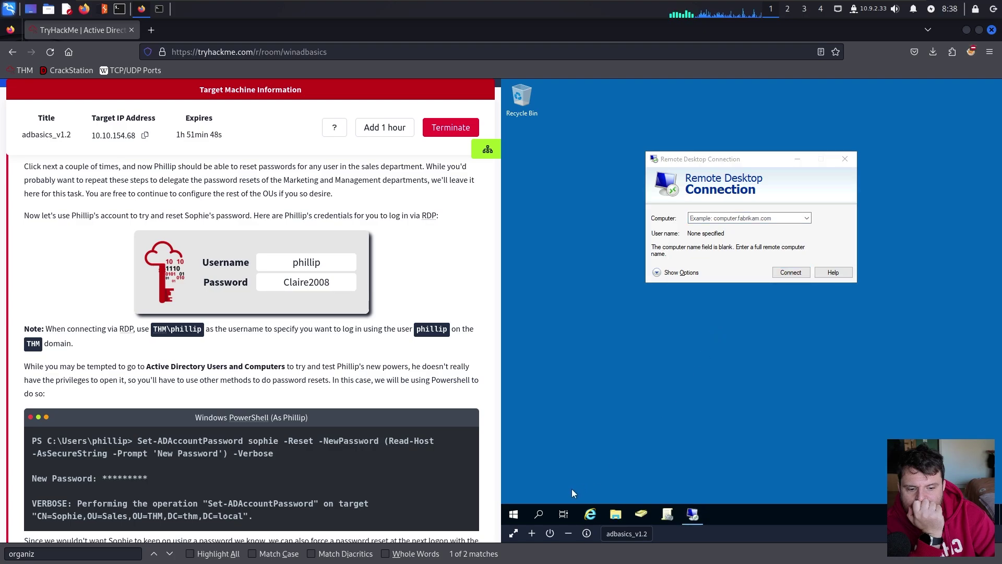
{"action": "left_click", "coordinate": [513, 514]}
{"action": "type", "text": "sys"}
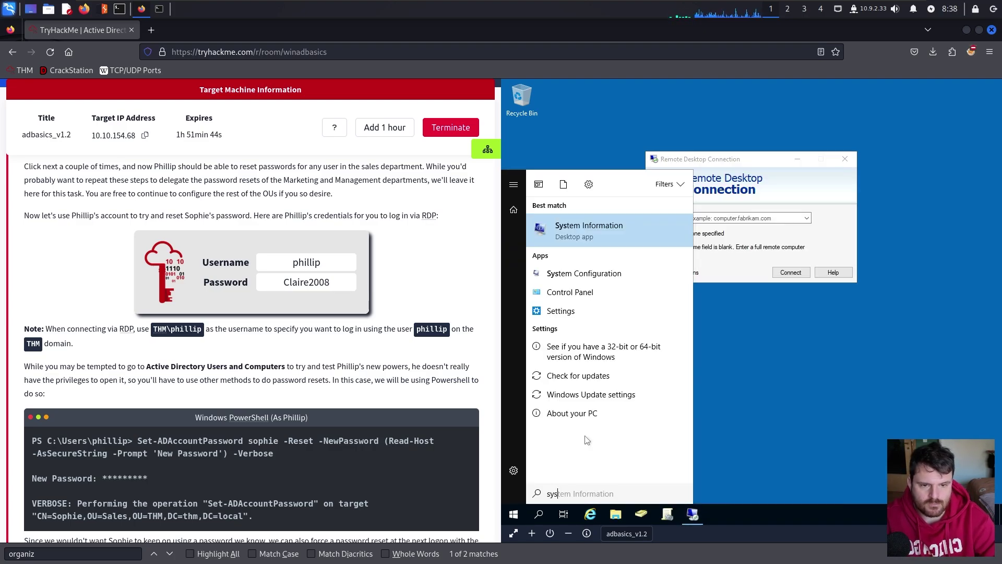
{"action": "left_click", "coordinate": [589, 221]}
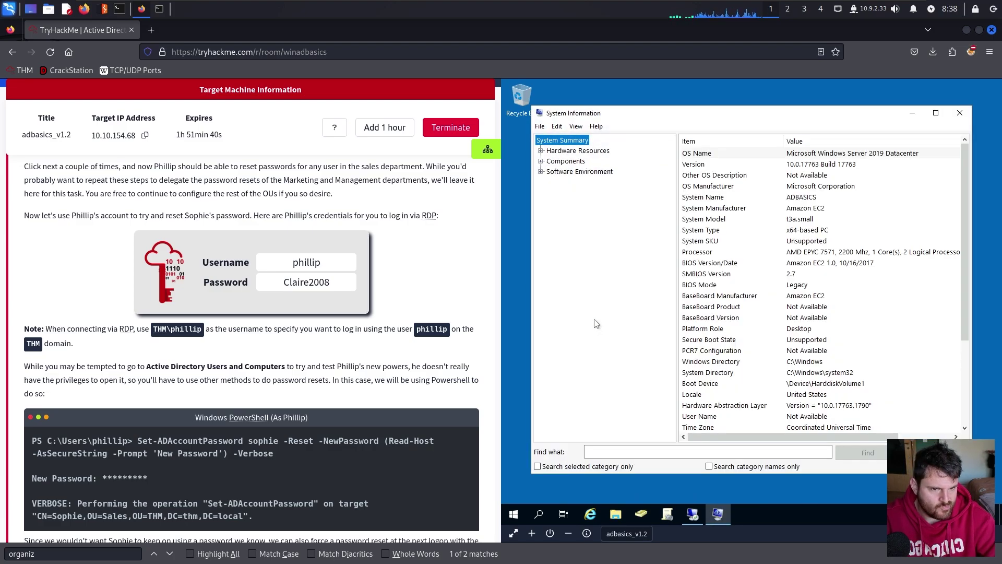
{"action": "left_click", "coordinate": [816, 198]}
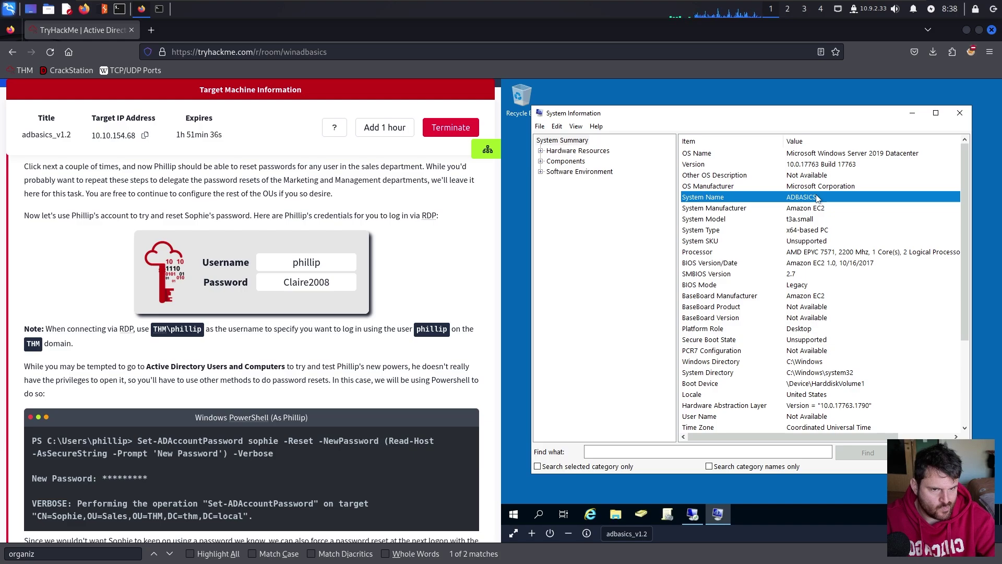
{"action": "left_click_drag", "start_coordinate": [781, 116], "coordinate": [780, 100]}
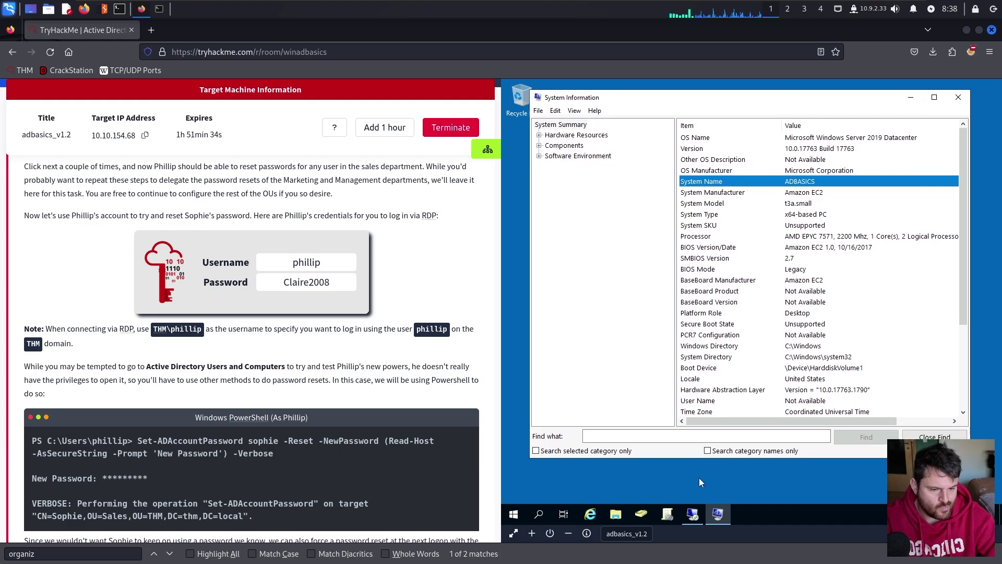
{"action": "left_click", "coordinate": [689, 516]}
{"action": "left_click_drag", "start_coordinate": [750, 162], "coordinate": [740, 281]}
Connect to ADBASICS, dismissing the name error and accepting the certificate warning permanently.
{"action": "left_click", "coordinate": [700, 336]}
{"action": "type", "text": "ADBASIC"}
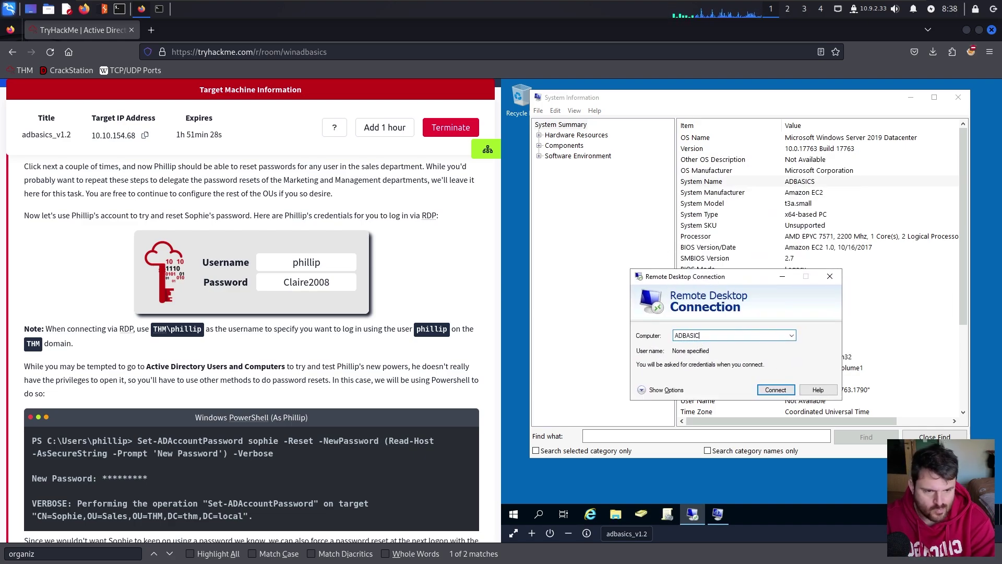
{"action": "type", "text": "S\\phi"}
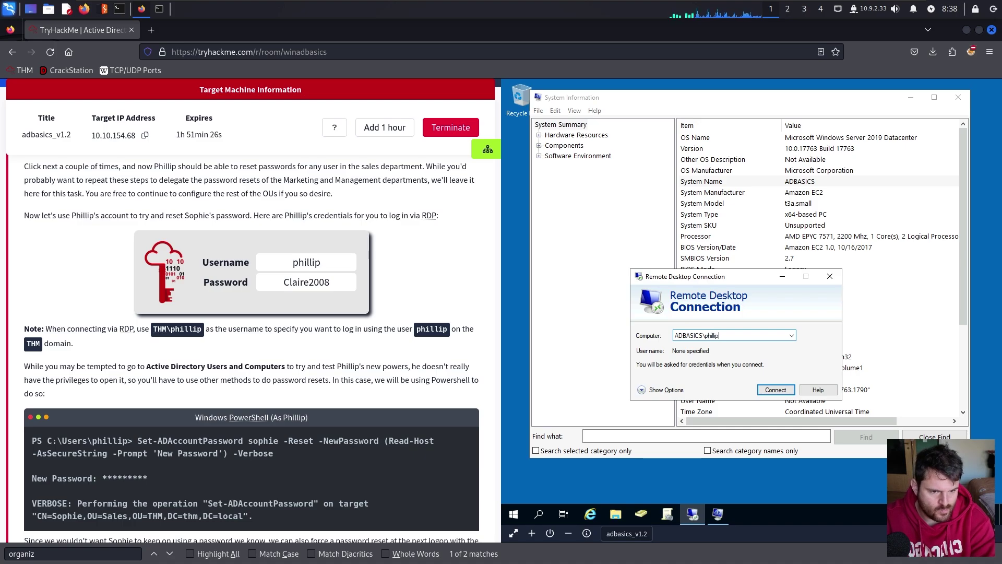
{"action": "type", "text": "llip"}
{"action": "left_click", "coordinate": [773, 392]}
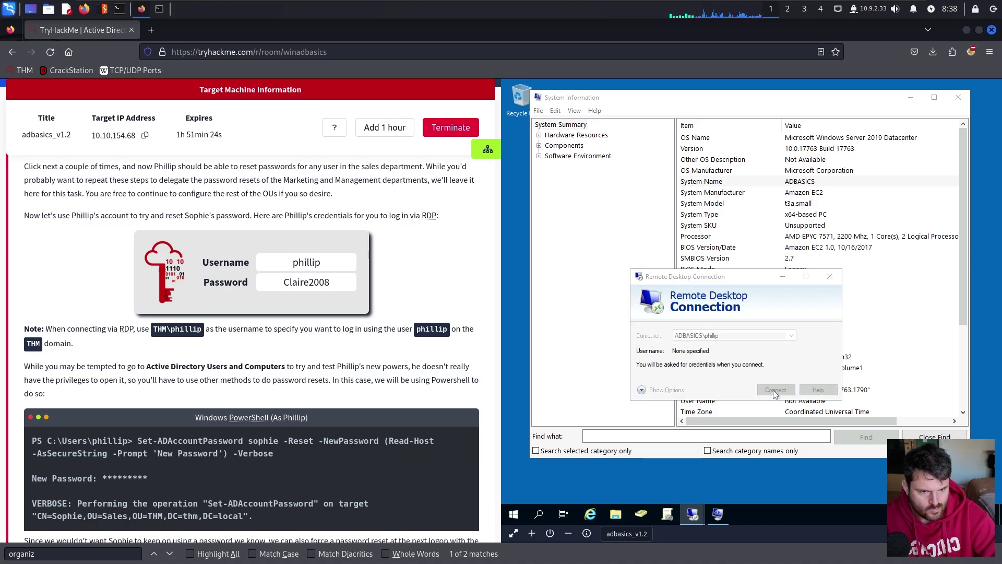
{"action": "left_click", "coordinate": [859, 296]}
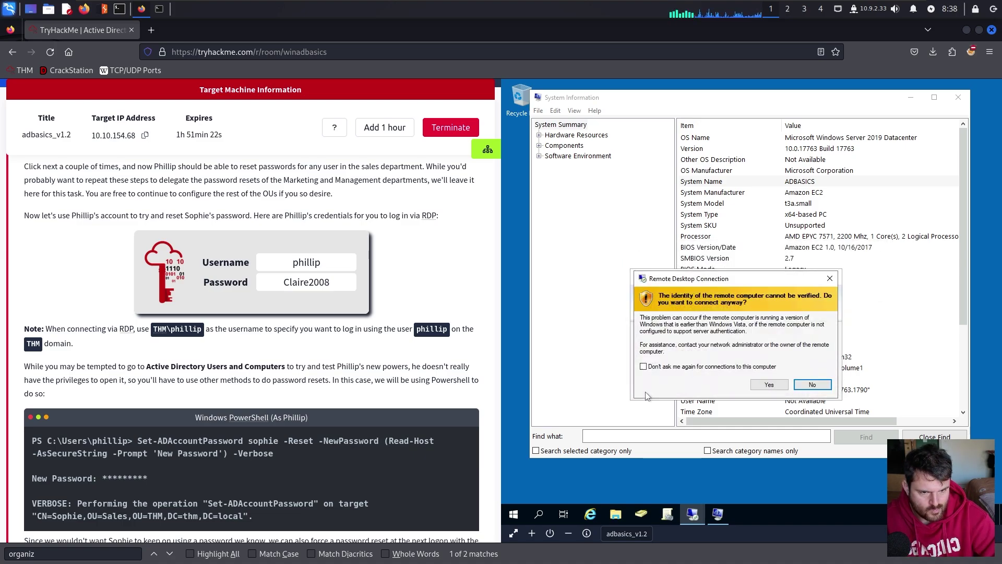
{"action": "left_click", "coordinate": [654, 366]}
{"action": "left_click", "coordinate": [785, 384]}
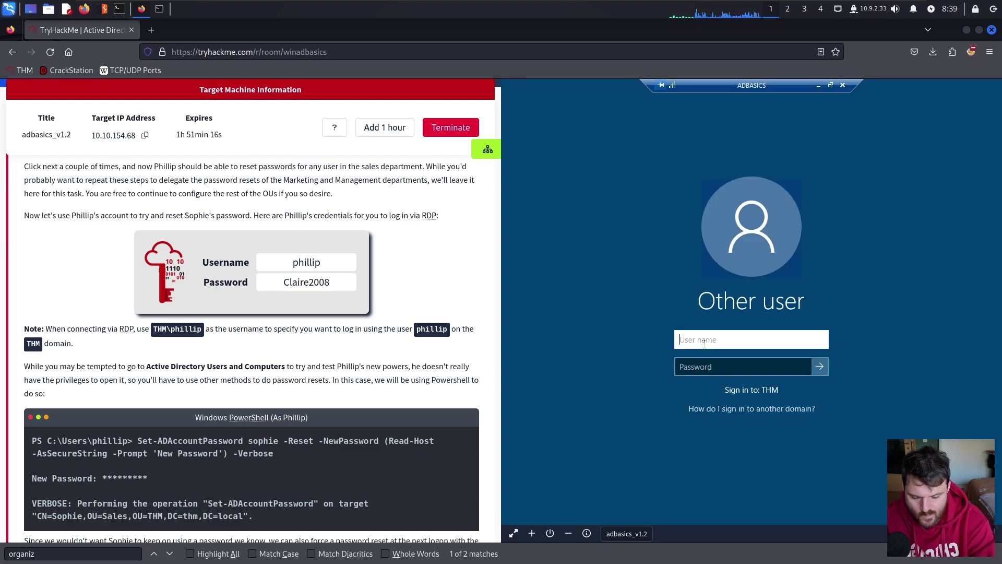
Sign in to ADBASICS with the THM domain user name and the account password.
{"action": "type", "text": "THM\\phillip"}
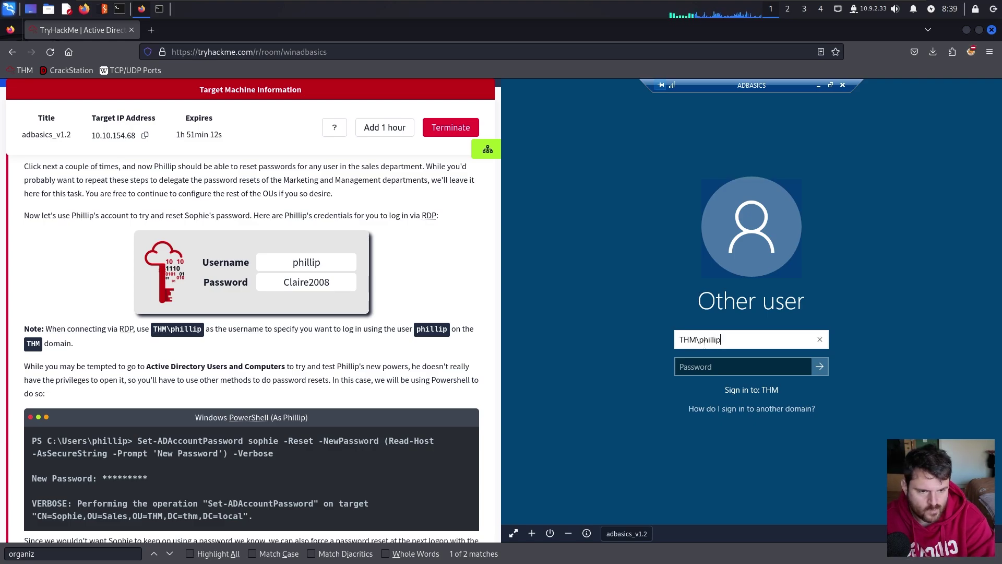
{"action": "left_click", "coordinate": [727, 368]}
{"action": "type", "text": "C"}
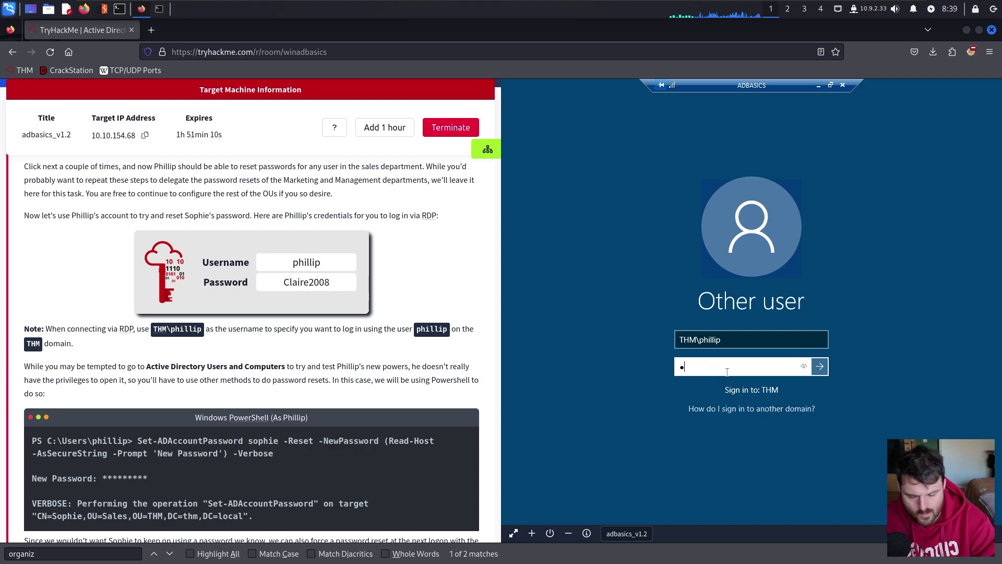
{"action": "type", "text": "laire2008"}
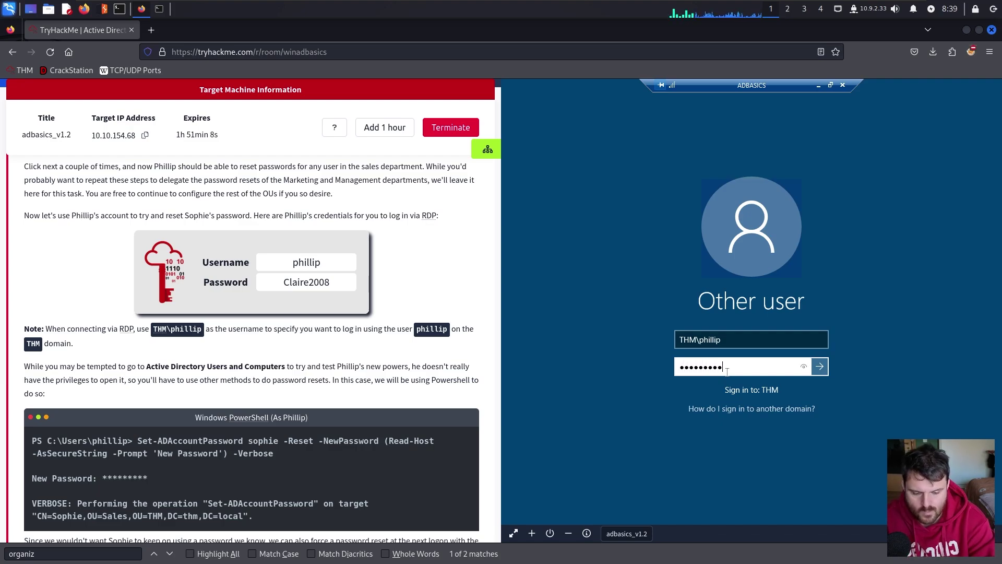
{"action": "key", "text": "Return"}
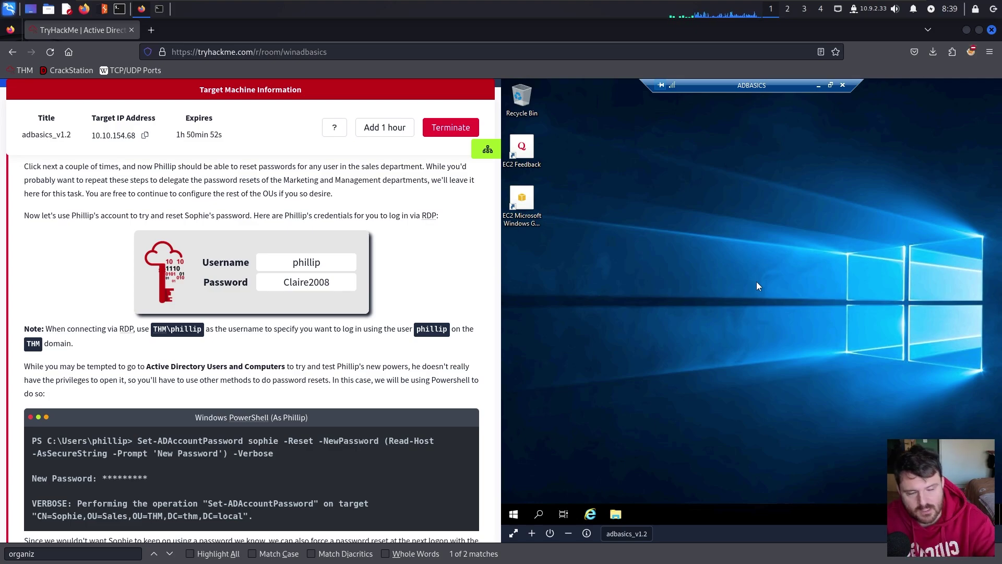
Launch Active Directory Module for Windows PowerShell by searching Start for 'active d'.
{"action": "scroll", "coordinate": [109, 317], "scroll_direction": "down", "scroll_amount": 3}
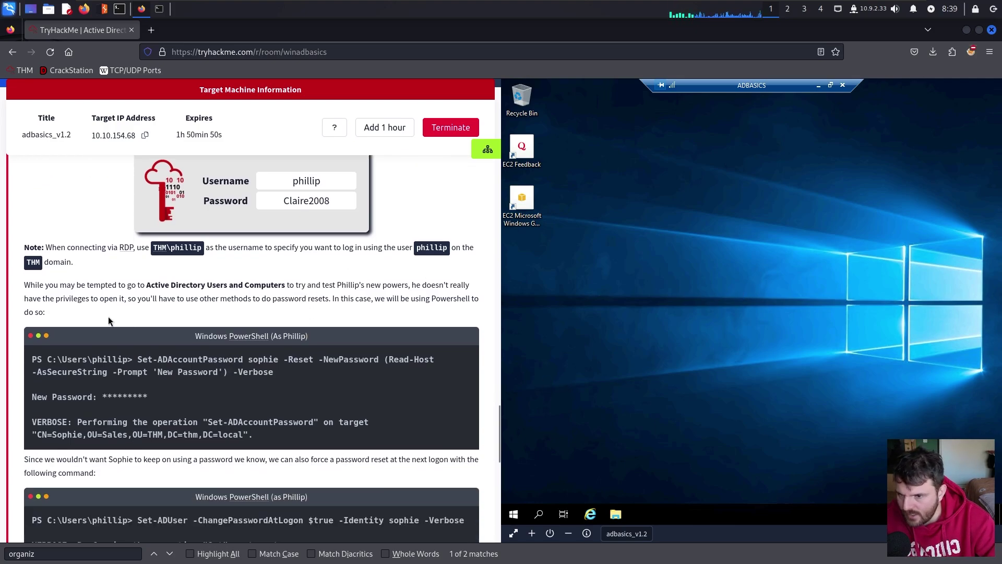
{"action": "left_click_drag", "start_coordinate": [117, 287], "coordinate": [166, 288]}
{"action": "left_click", "coordinate": [206, 288]}
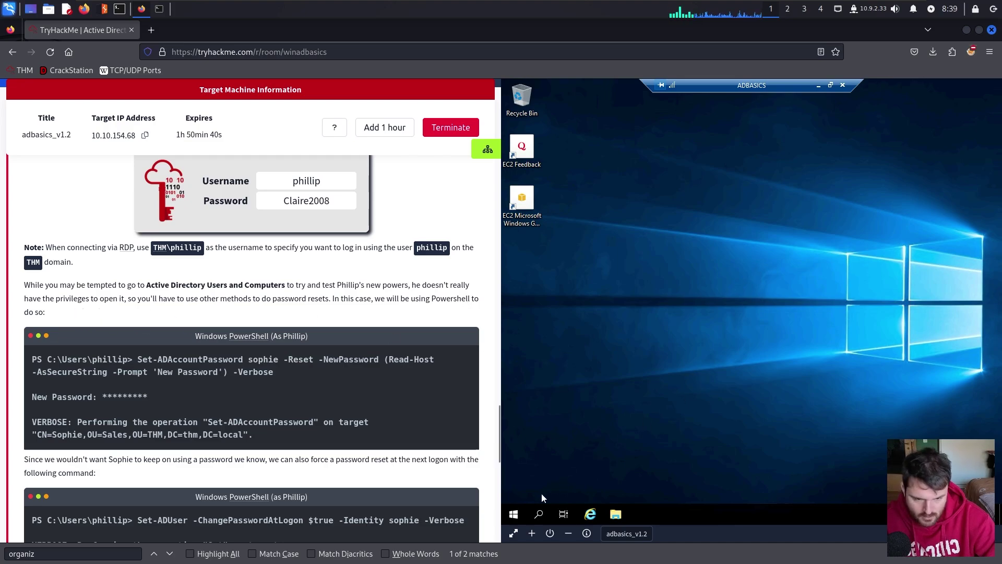
{"action": "left_click", "coordinate": [520, 514]}
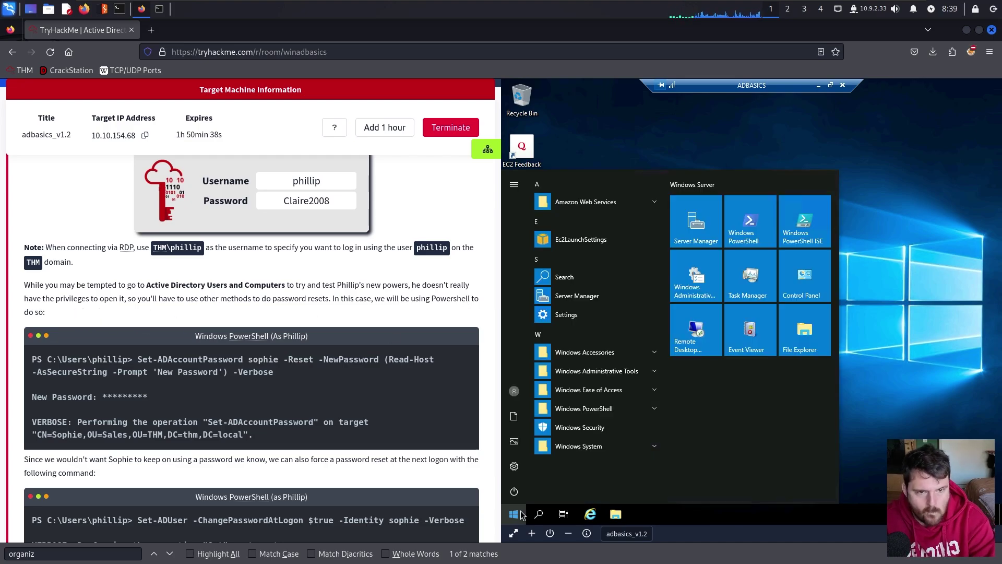
{"action": "type", "text": "ac"}
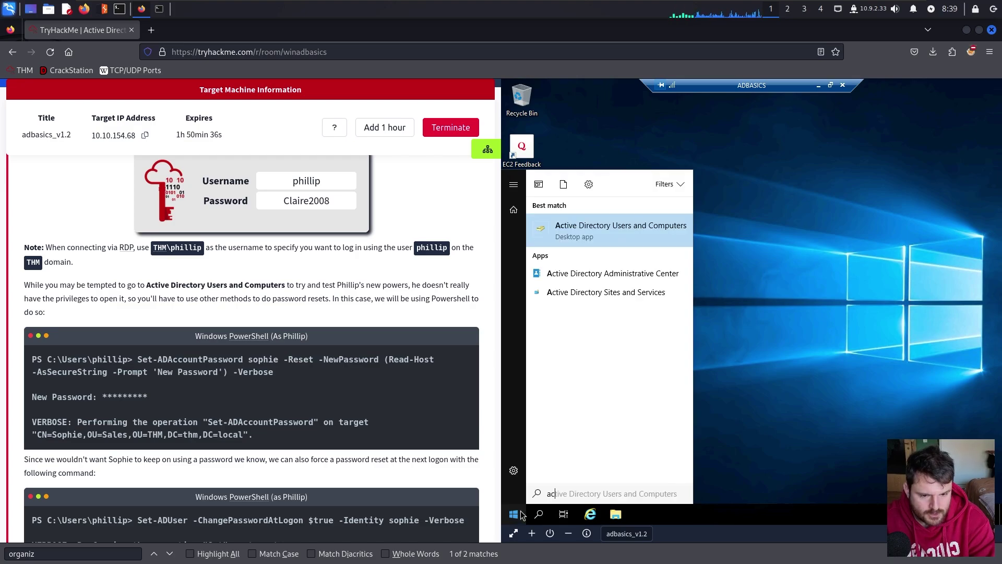
{"action": "type", "text": "tive d"}
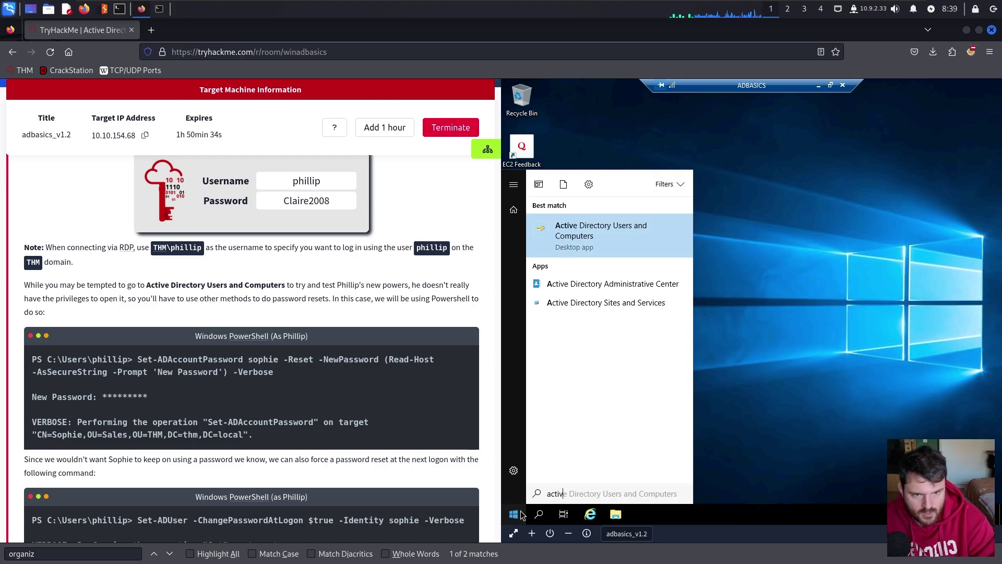
{"action": "key", "text": "Return"}
Try launching Active Directory Users and Computers, then close the admin credentials prompt.
{"action": "left_click", "coordinate": [514, 514]}
{"action": "type", "text": "acti"}
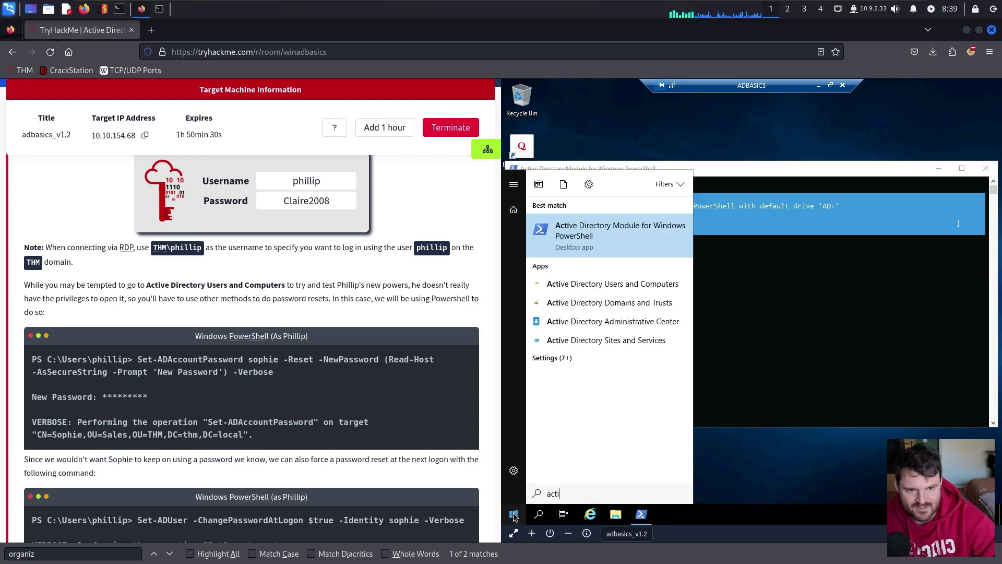
{"action": "left_click", "coordinate": [624, 284]}
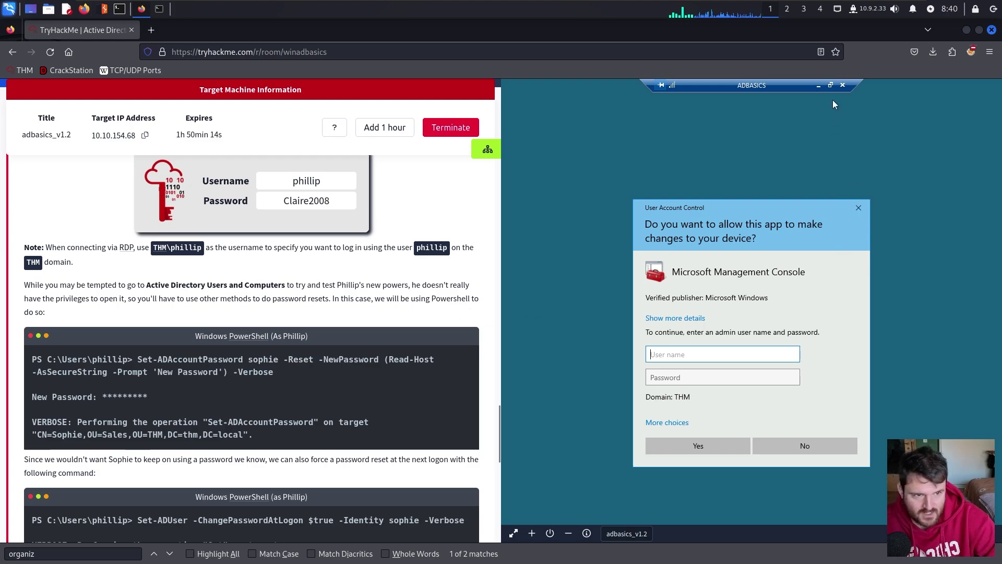
{"action": "left_click", "coordinate": [858, 208]}
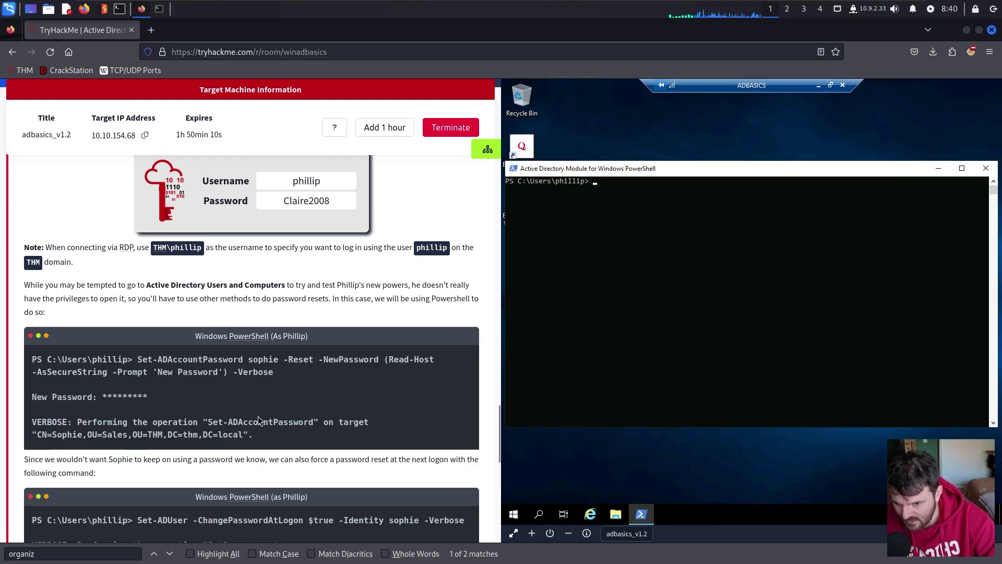
Copy the password-reset command from the tutorial page.
{"action": "left_click_drag", "start_coordinate": [137, 359], "coordinate": [275, 377]}
{"action": "right_click", "coordinate": [261, 367]}
{"action": "left_click", "coordinate": [289, 385]}
{"action": "left_click", "coordinate": [325, 376]}
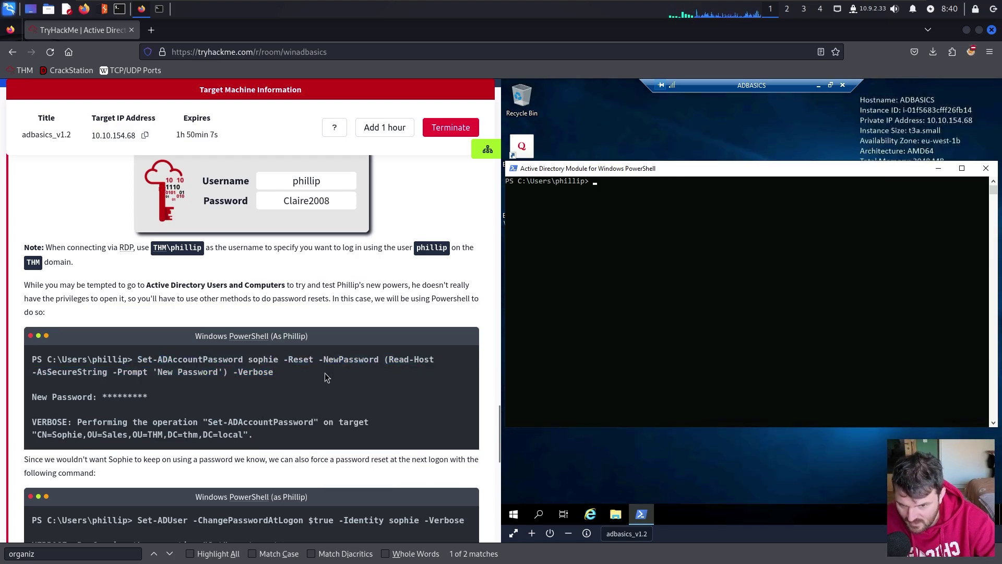
{"action": "scroll", "coordinate": [177, 378], "scroll_direction": "down", "scroll_amount": 3}
{"action": "left_click_drag", "start_coordinate": [24, 378], "coordinate": [156, 378]}
{"action": "left_click", "coordinate": [159, 377]}
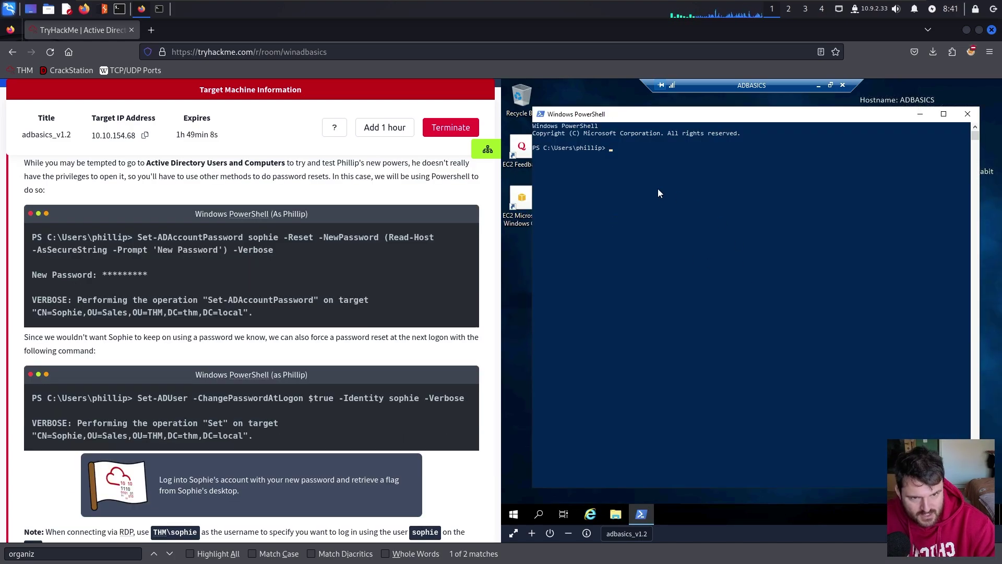
Review the command's -Reset, -AsSecureString and target distinguished name parts in the tutorial.
{"action": "left_click", "coordinate": [657, 192]}
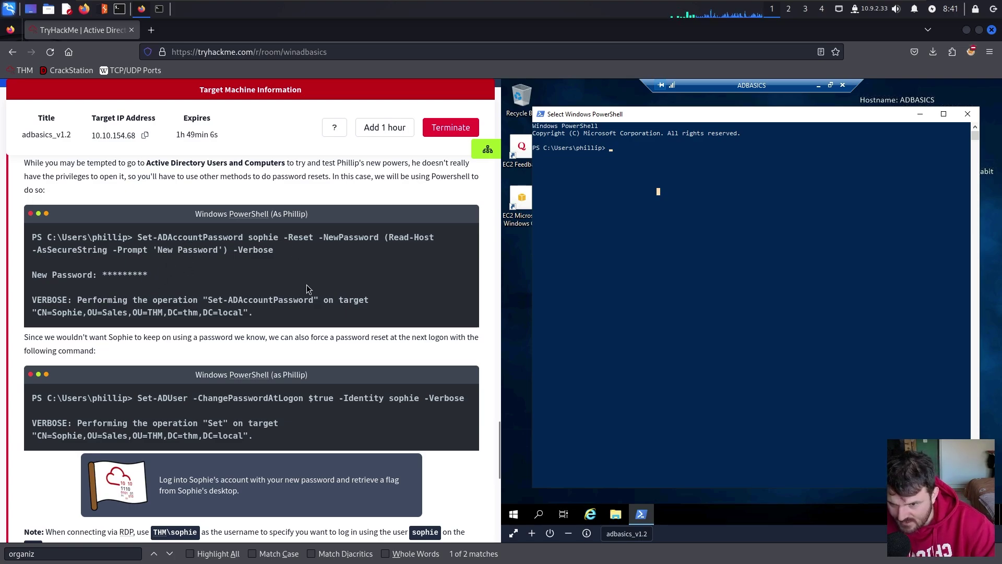
{"action": "left_click_drag", "start_coordinate": [157, 238], "coordinate": [338, 249]}
{"action": "left_click", "coordinate": [335, 236]}
{"action": "double_click", "coordinate": [290, 236]}
{"action": "left_click", "coordinate": [352, 246]}
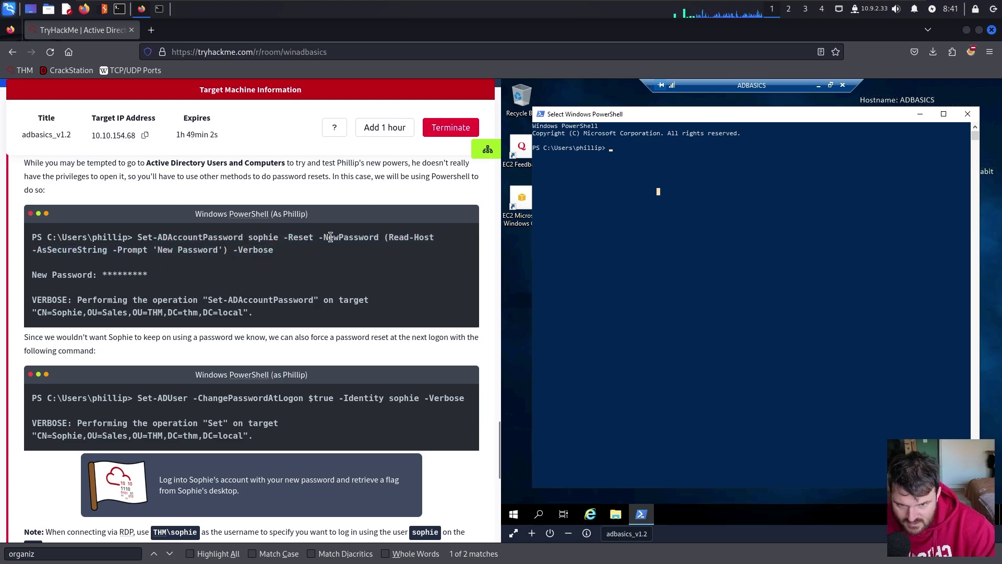
{"action": "left_click_drag", "start_coordinate": [36, 251], "coordinate": [118, 251]}
{"action": "left_click", "coordinate": [254, 269]}
{"action": "left_click_drag", "start_coordinate": [252, 250], "coordinate": [167, 250]}
{"action": "left_click", "coordinate": [234, 270]}
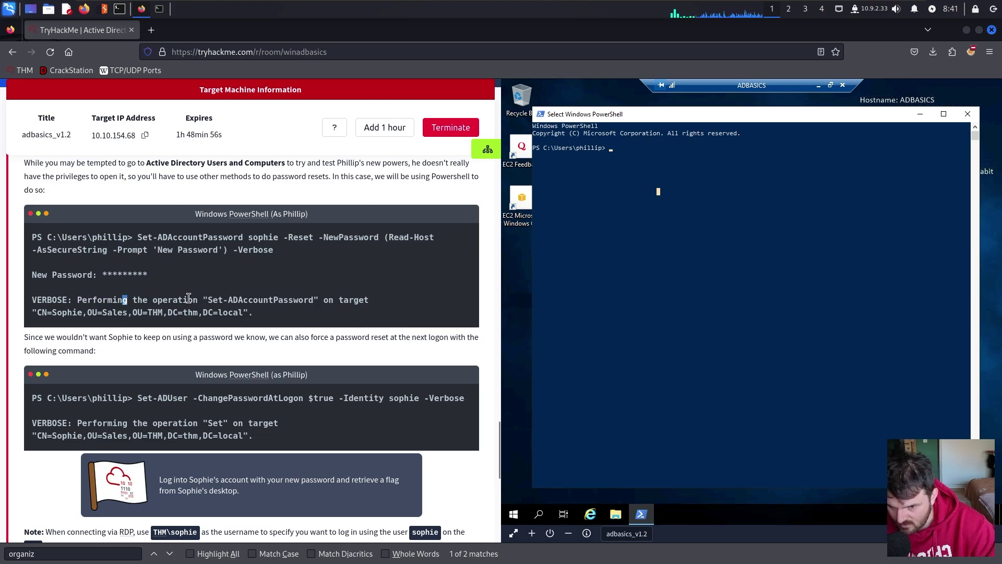
{"action": "left_click_drag", "start_coordinate": [41, 313], "coordinate": [287, 317]}
{"action": "left_click", "coordinate": [160, 242]}
Copy the Set-ADAccountPassword command again and focus the repositioned PowerShell console.
{"action": "left_click_drag", "start_coordinate": [138, 237], "coordinate": [273, 251]}
{"action": "right_click", "coordinate": [269, 250]}
{"action": "left_click", "coordinate": [300, 260]}
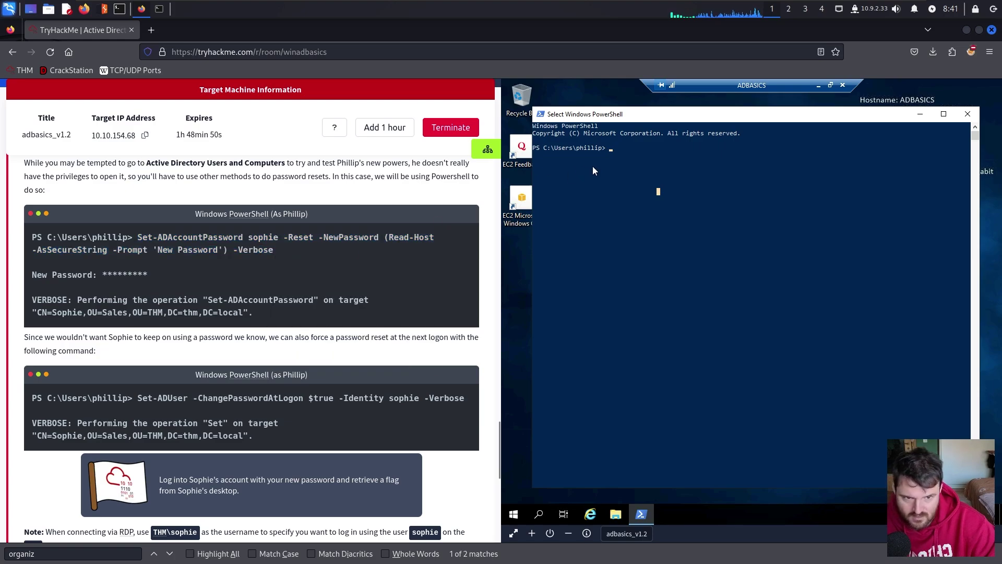
{"action": "left_click", "coordinate": [655, 223]}
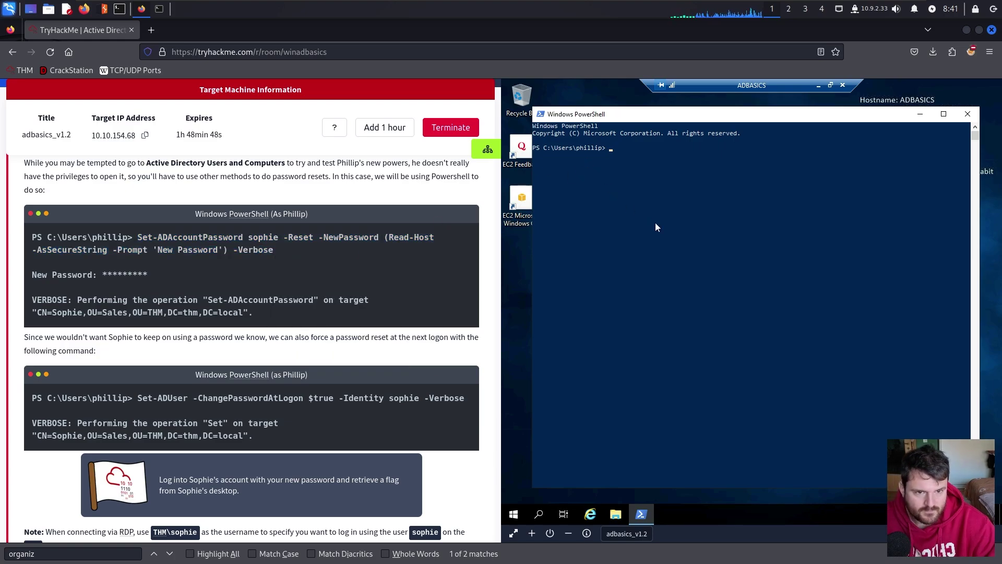
{"action": "left_click", "coordinate": [581, 192]}
{"action": "left_click", "coordinate": [666, 180]}
{"action": "left_click_drag", "start_coordinate": [631, 125], "coordinate": [625, 142]}
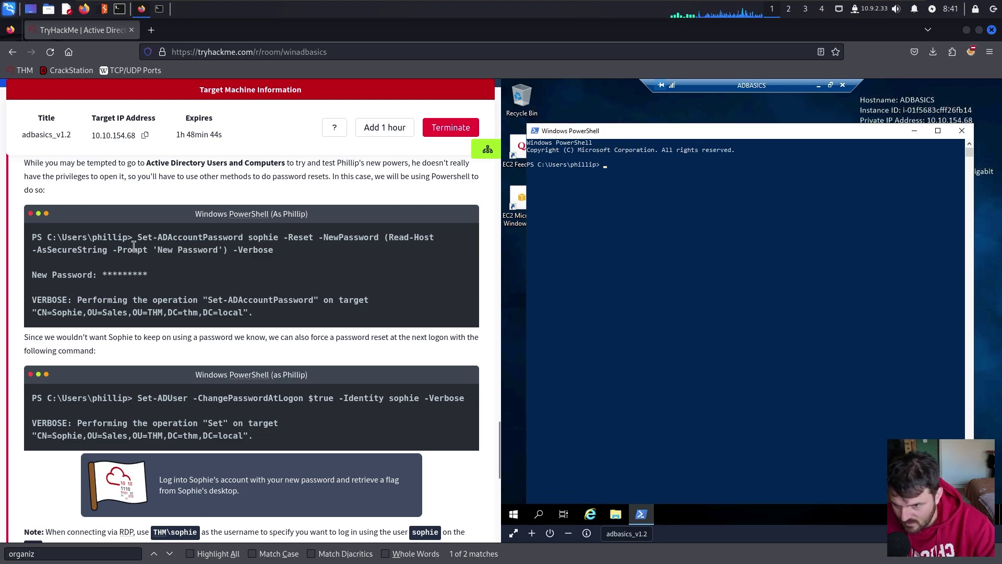
Type 'Set-ADAccountPassword' with -Reset -NewPassword (Read-Hos for the target user in PowerShell.
{"action": "left_click", "coordinate": [671, 220]}
{"action": "type", "text": "Set-"}
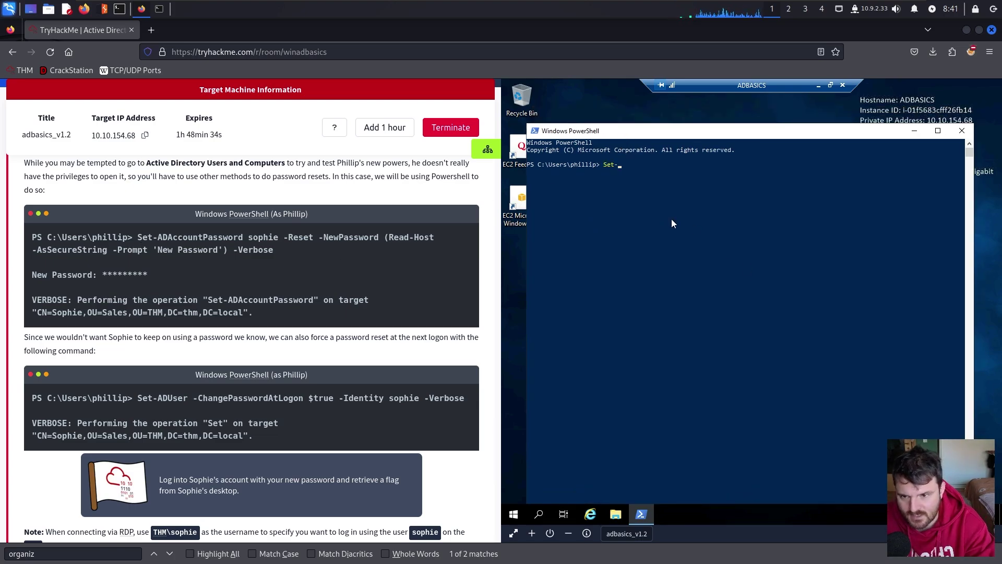
{"action": "type", "text": "ADA"}
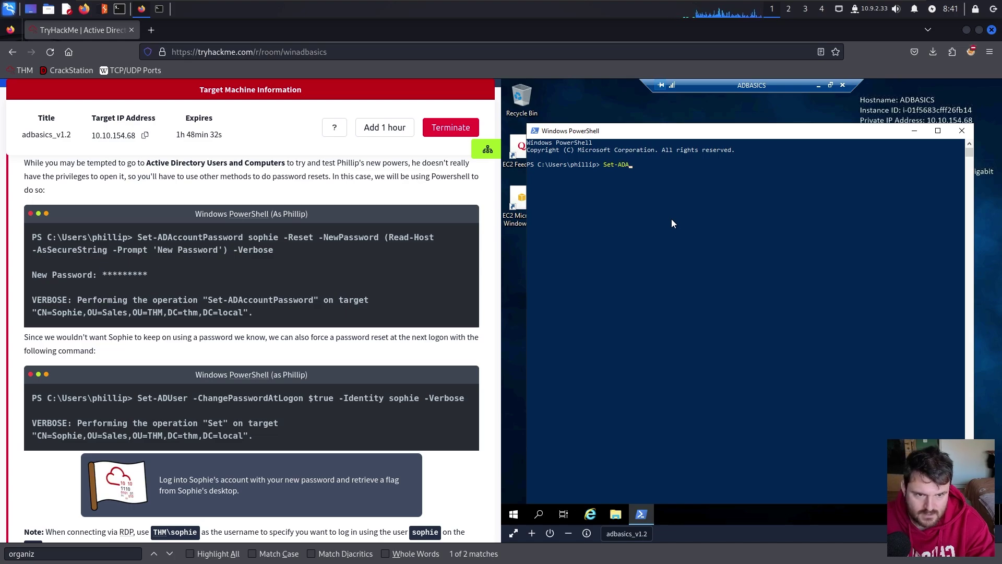
{"action": "type", "text": "ccountPassword sophie -Res"}
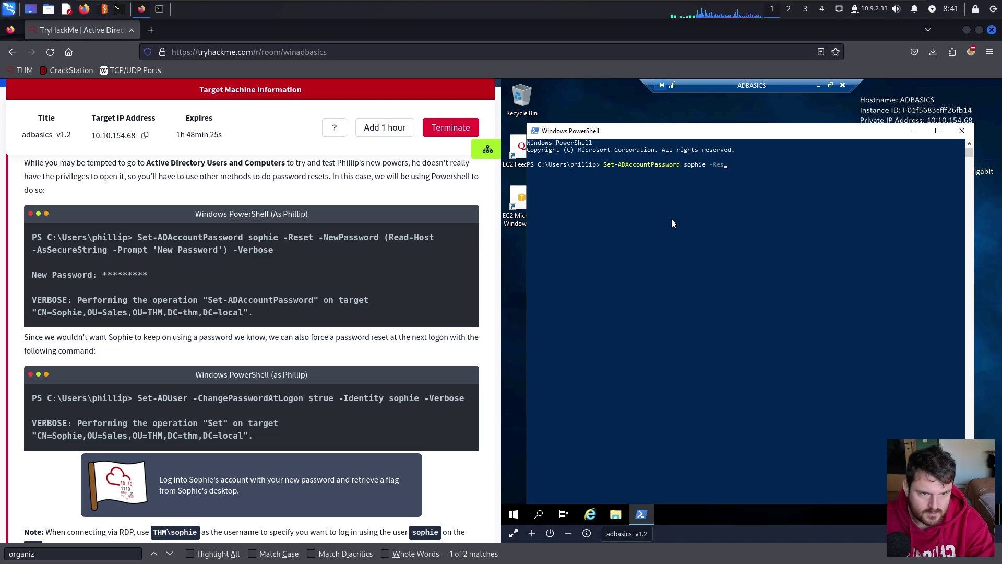
{"action": "type", "text": "et -NewPassword ("}
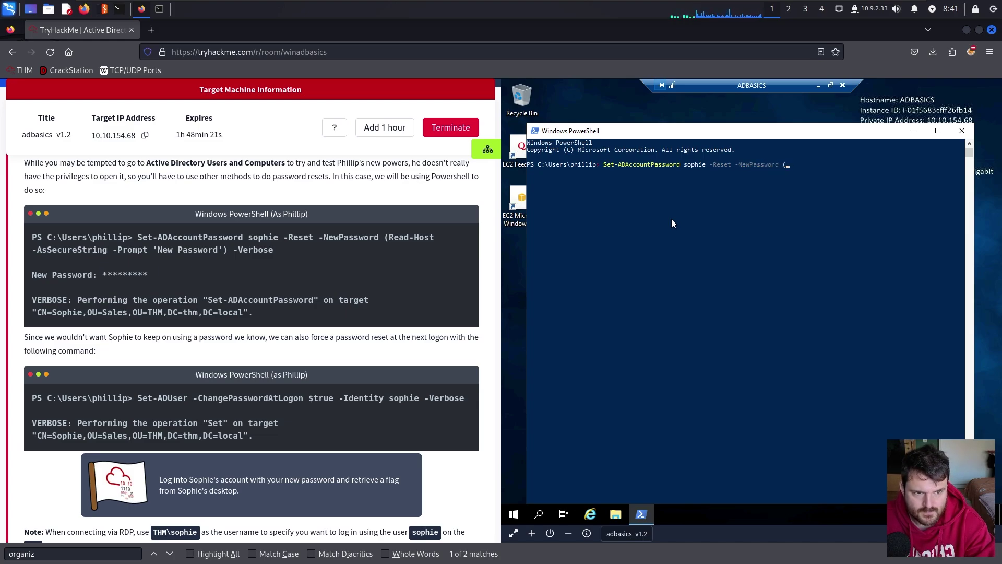
{"action": "type", "text": "Read-Host"}
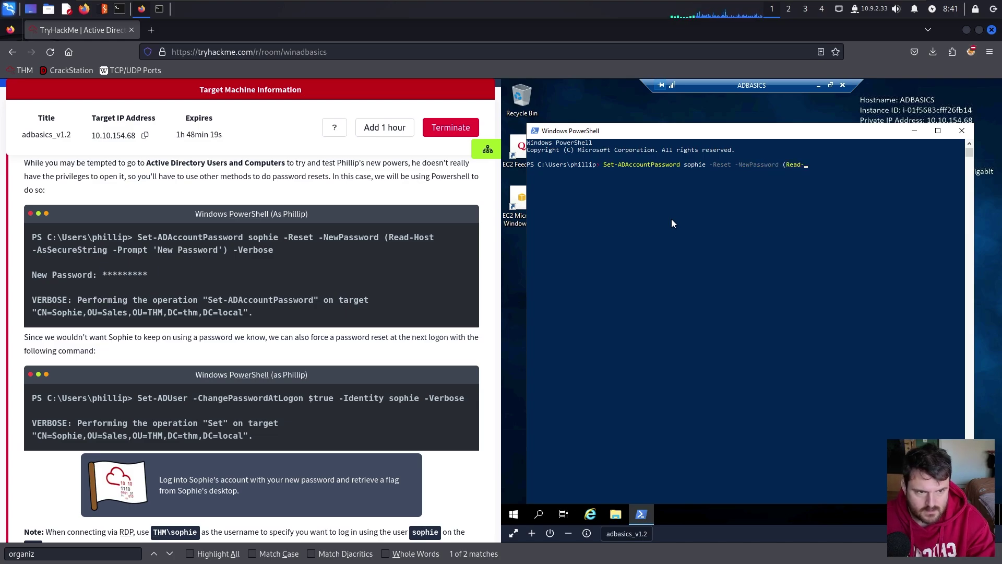
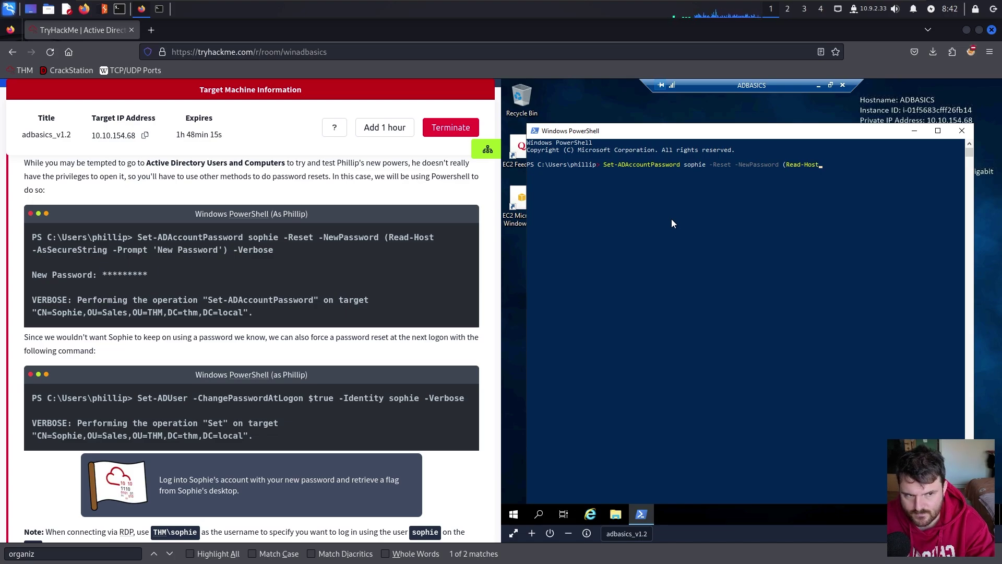
Run Set-ADAccountPassword -Reset -Verbose for the Sales user with a short password, which fails complexity.
{"action": "type", "text": "t"}
{"action": "left_click", "coordinate": [837, 171]}
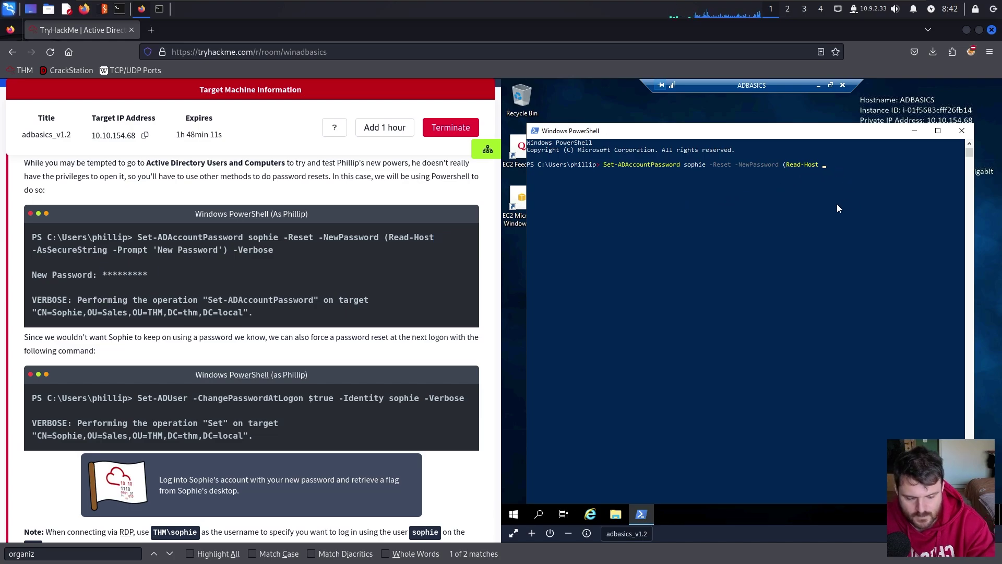
{"action": "type", "text": "-As"}
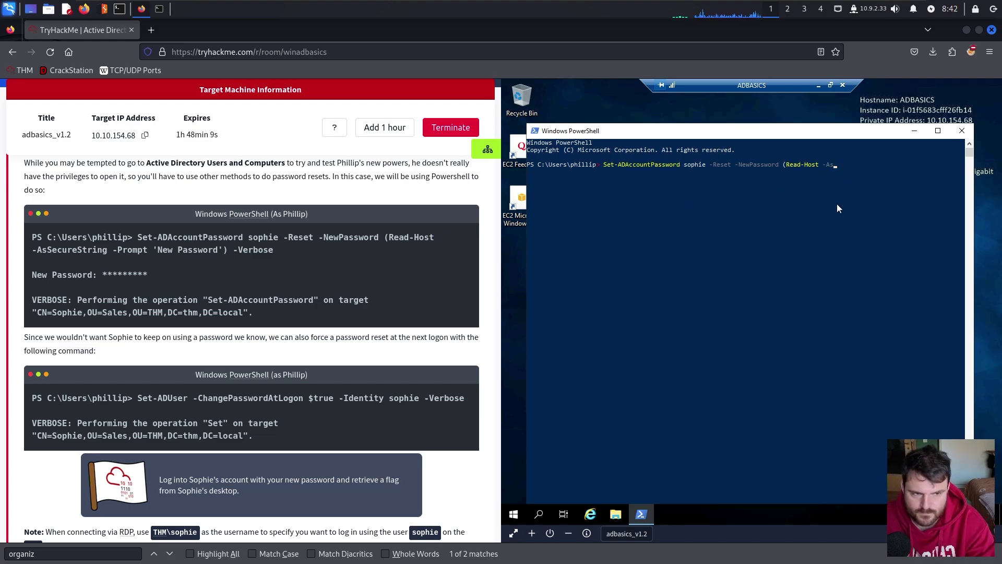
{"action": "type", "text": "Se-AsSecure"}
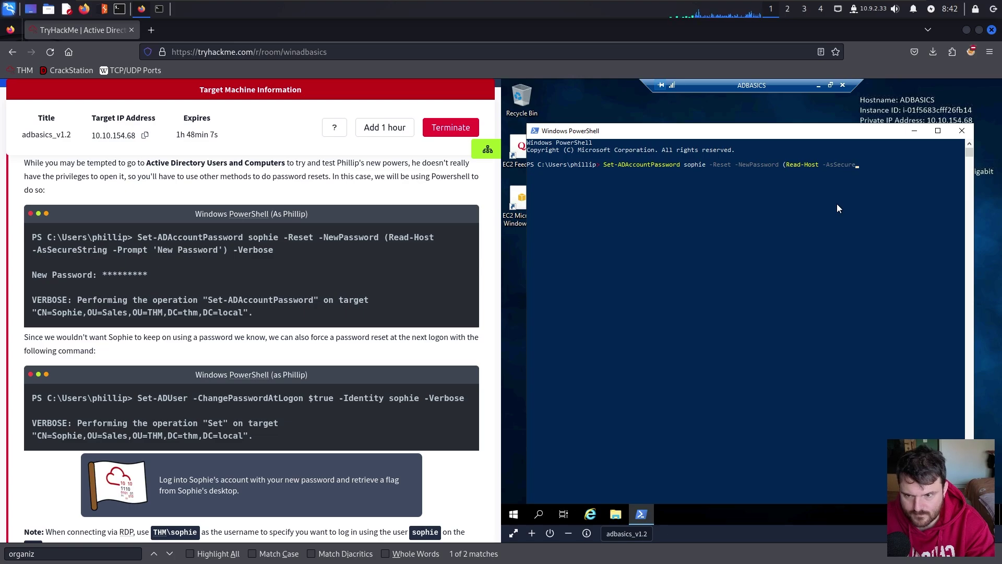
{"action": "type", "text": "String -Prompt"}
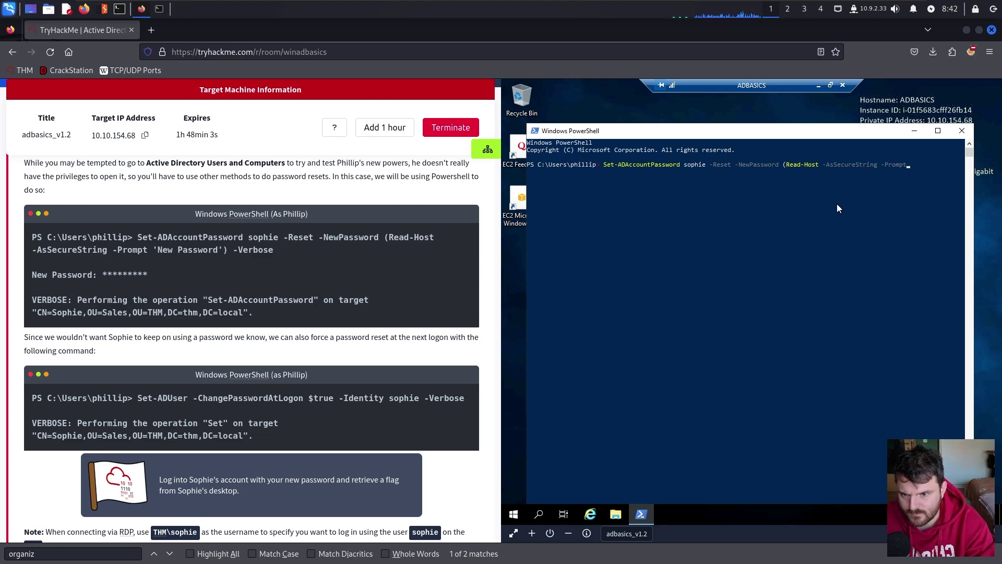
{"action": "type", "text": " 'New"}
{"action": "type", "text": " Passw"}
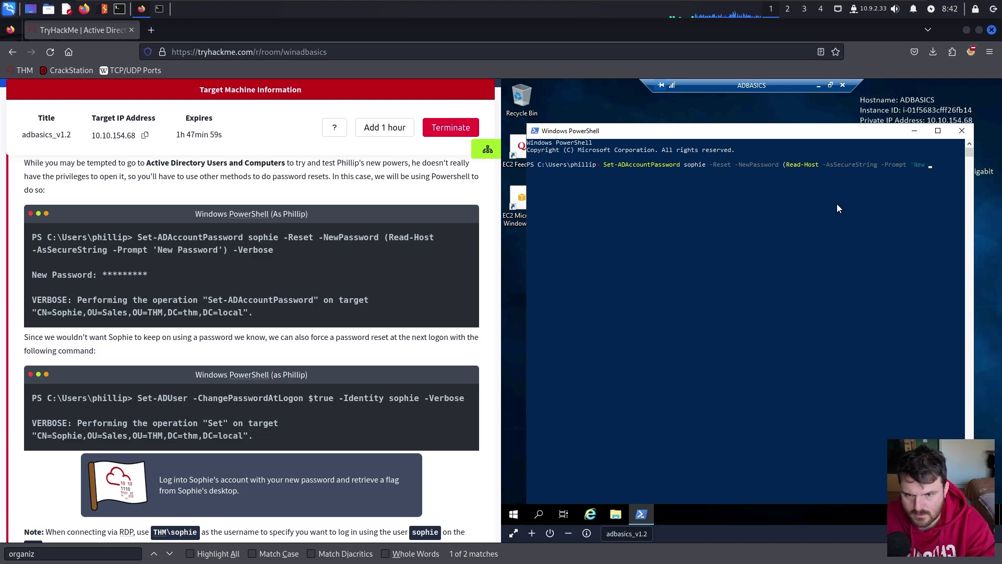
{"action": "type", "text": "ord'"}
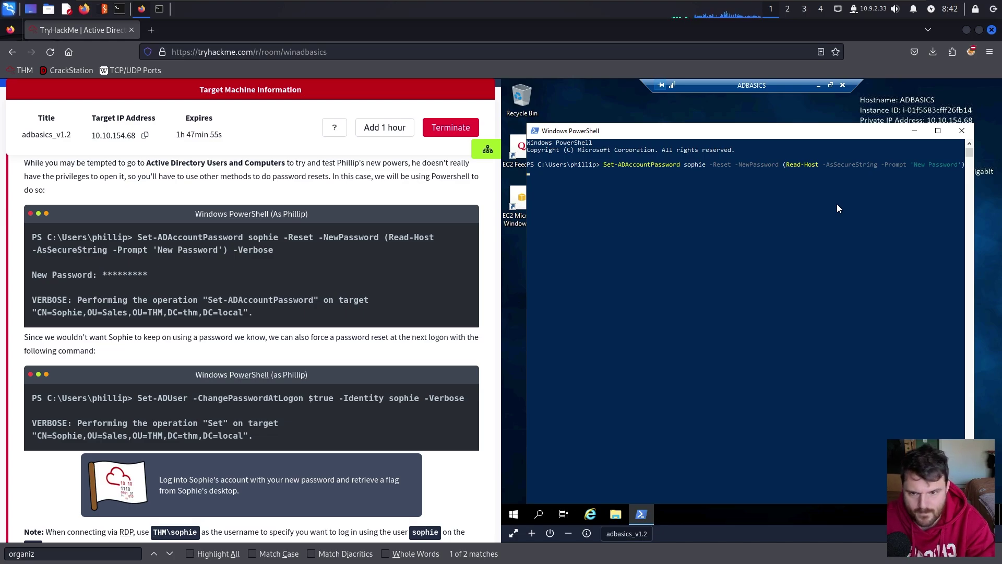
{"action": "type", "text": ") -Ver"}
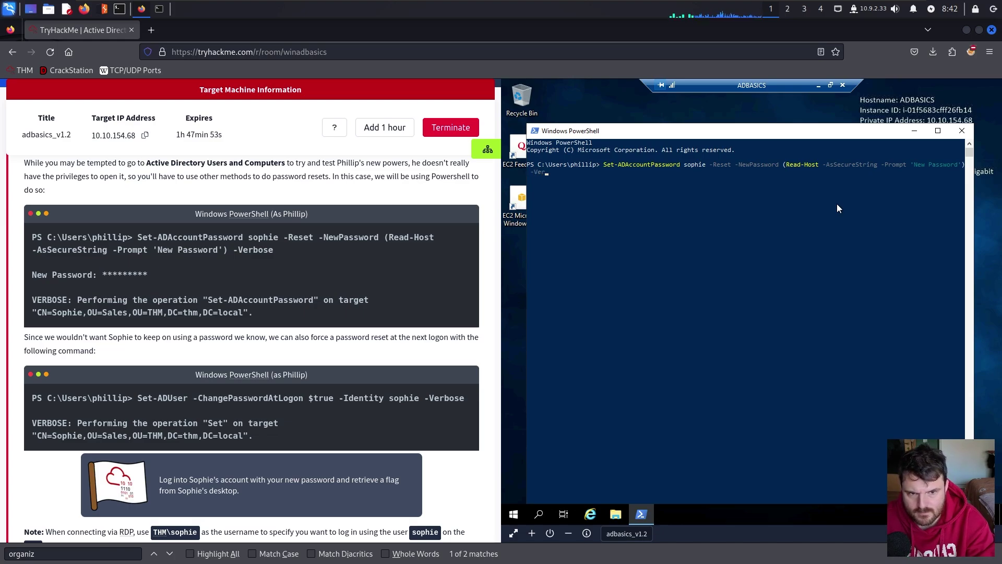
{"action": "type", "text": "vbose"}
{"action": "key", "text": "Return"}
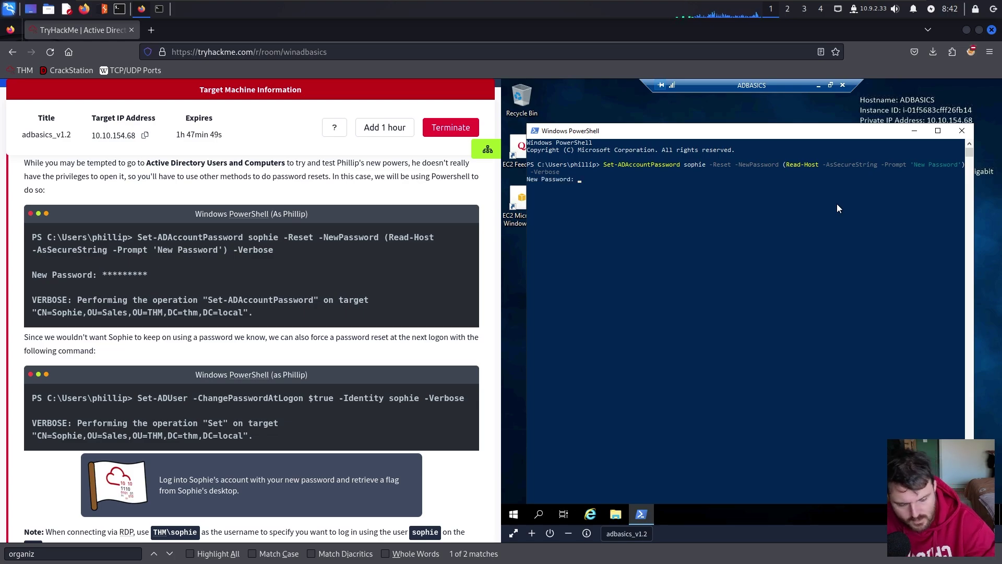
{"action": "type", "text": "******"}
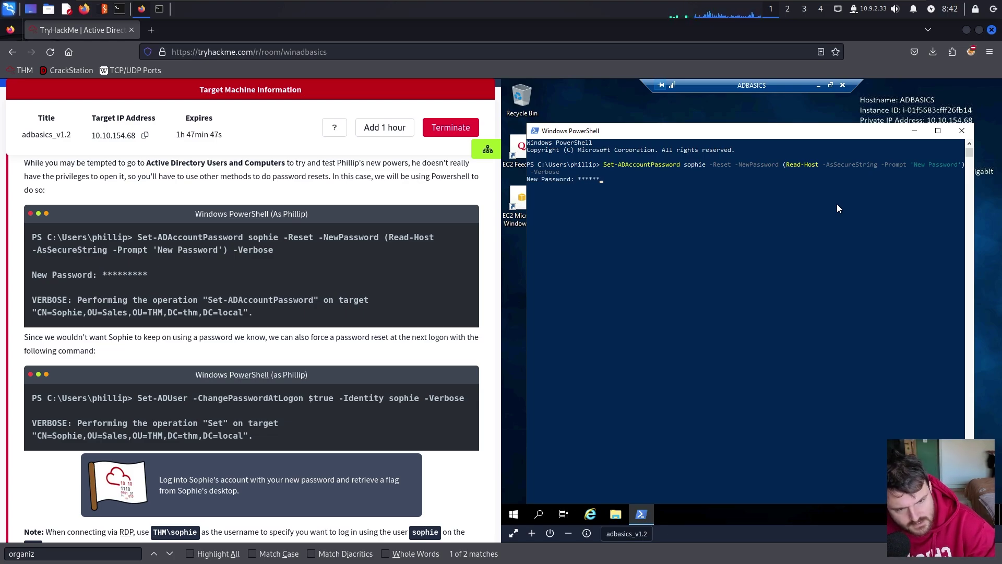
{"action": "key", "text": "Return"}
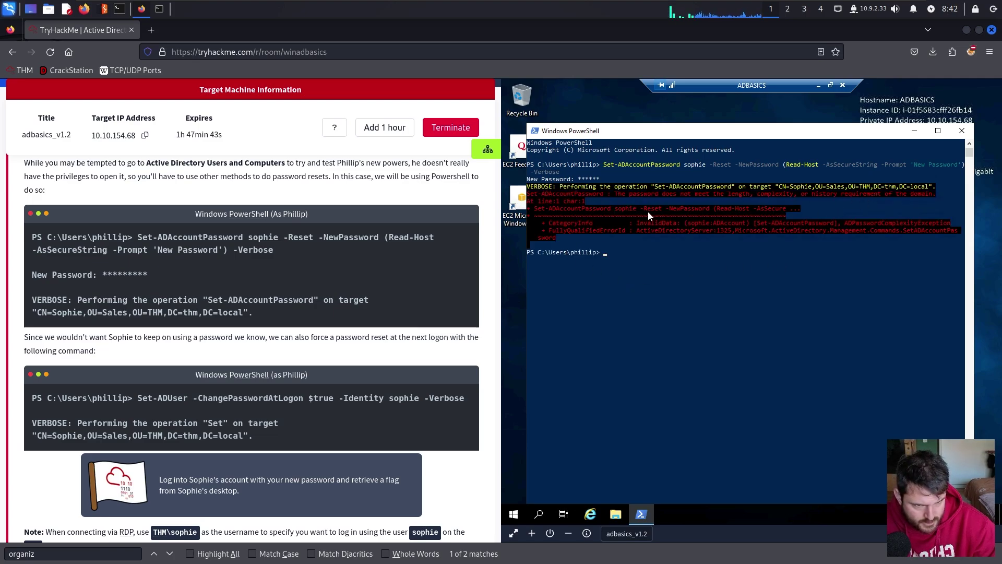
Rerun the password reset command with a longer 12-character password.
{"action": "left_click", "coordinate": [822, 201]}
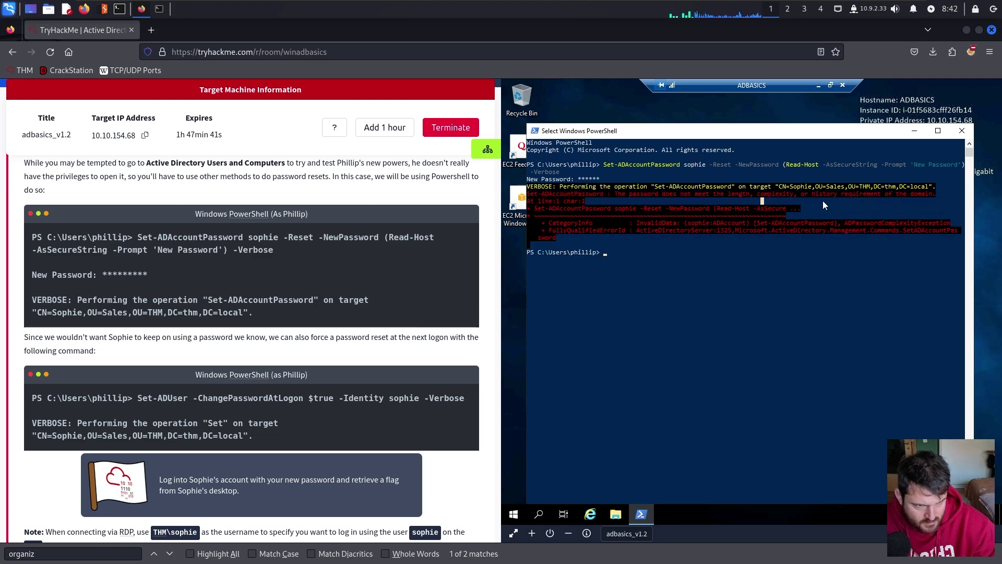
{"action": "left_click", "coordinate": [861, 207]}
{"action": "left_click", "coordinate": [649, 311]}
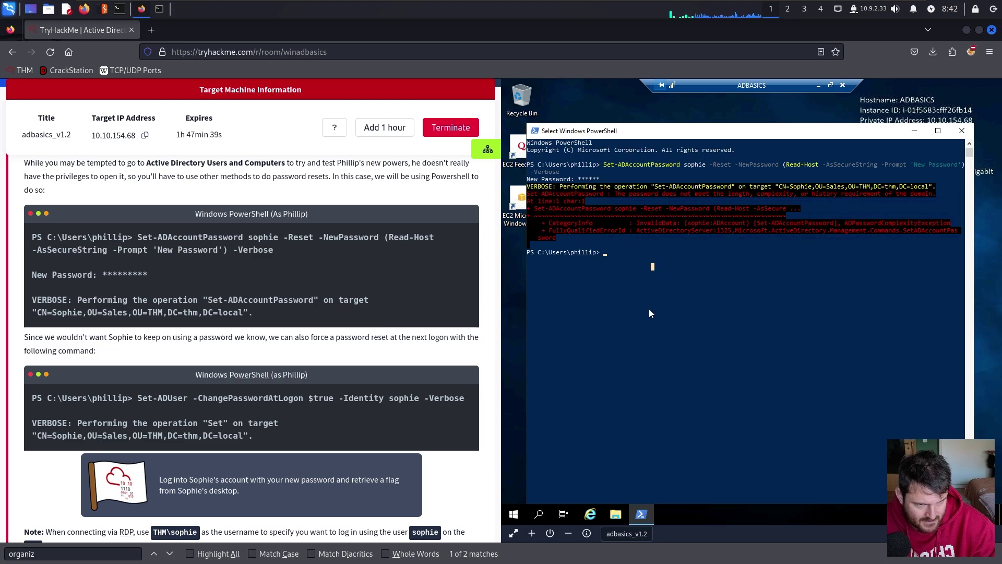
{"action": "key", "text": "Up"}
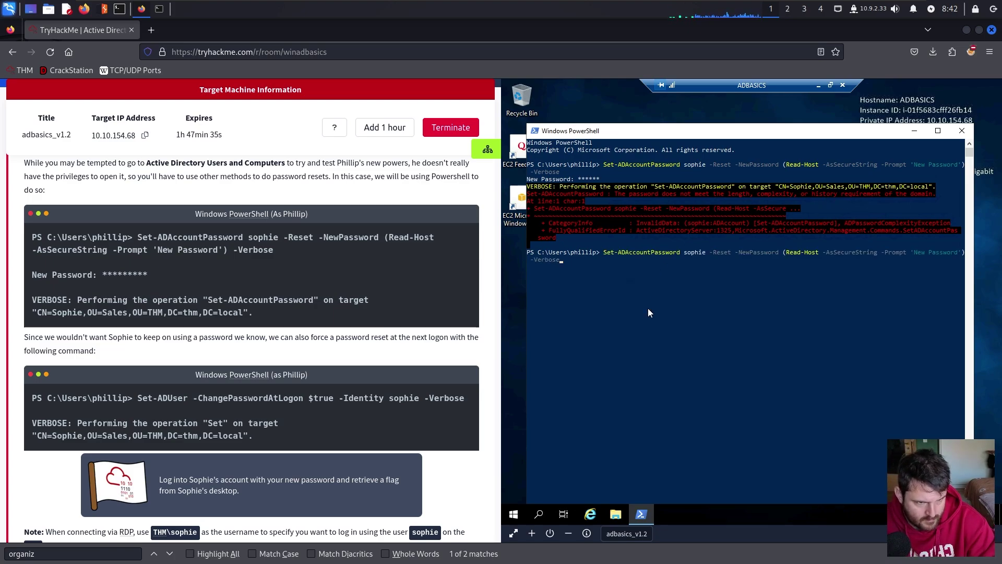
{"action": "key", "text": "Return"}
{"action": "type", "text": "************"}
{"action": "key", "text": "Return"}
Rerun the reset with a 10-character password, completing with only the VERBOSE line.
{"action": "left_click", "coordinate": [623, 369]}
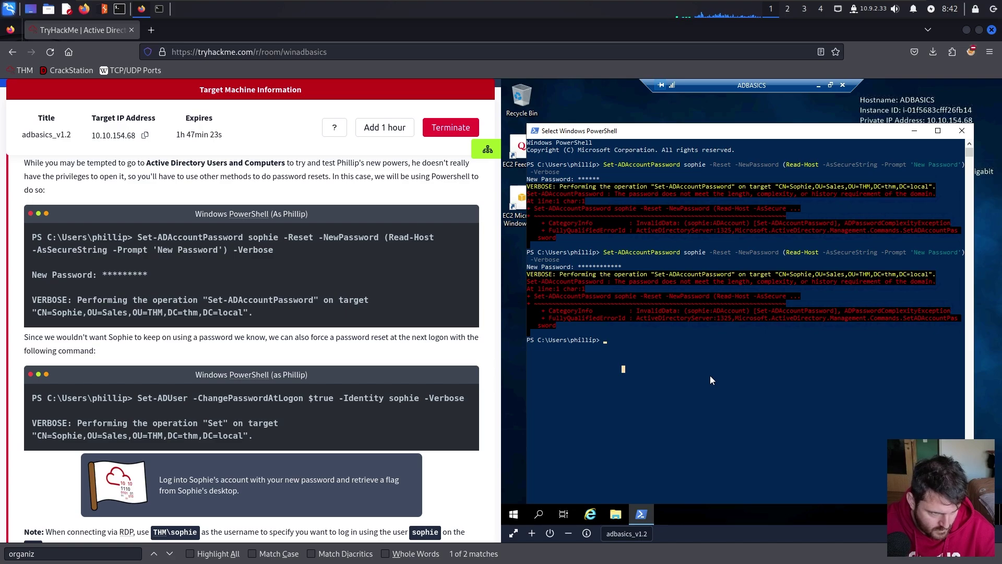
{"action": "key", "text": "Up"}
{"action": "key", "text": "Return"}
{"action": "type", "text": "*********"}
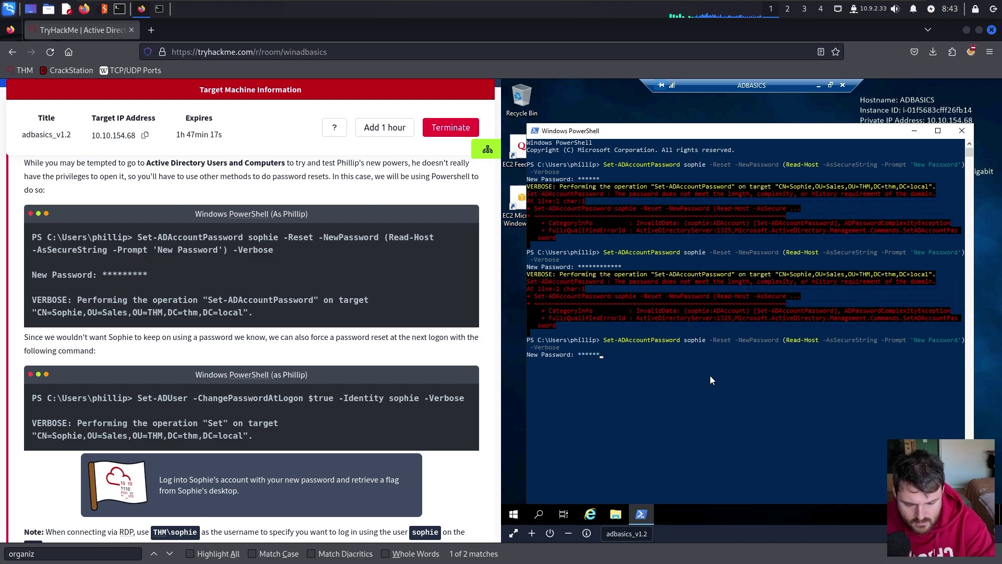
{"action": "type", "text": "*"}
{"action": "key", "text": "Return"}
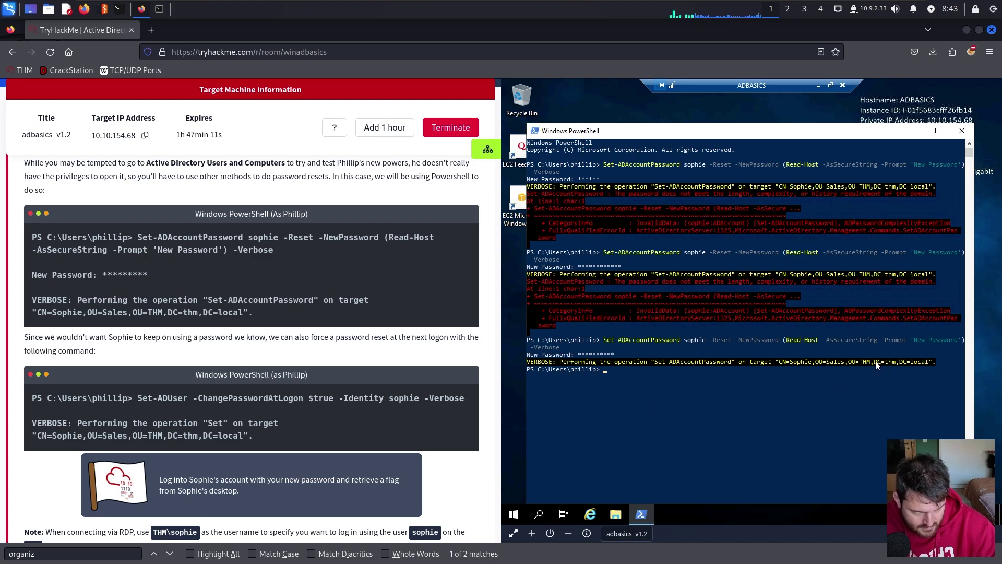
{"action": "left_click_drag", "start_coordinate": [252, 312], "coordinate": [27, 312]}
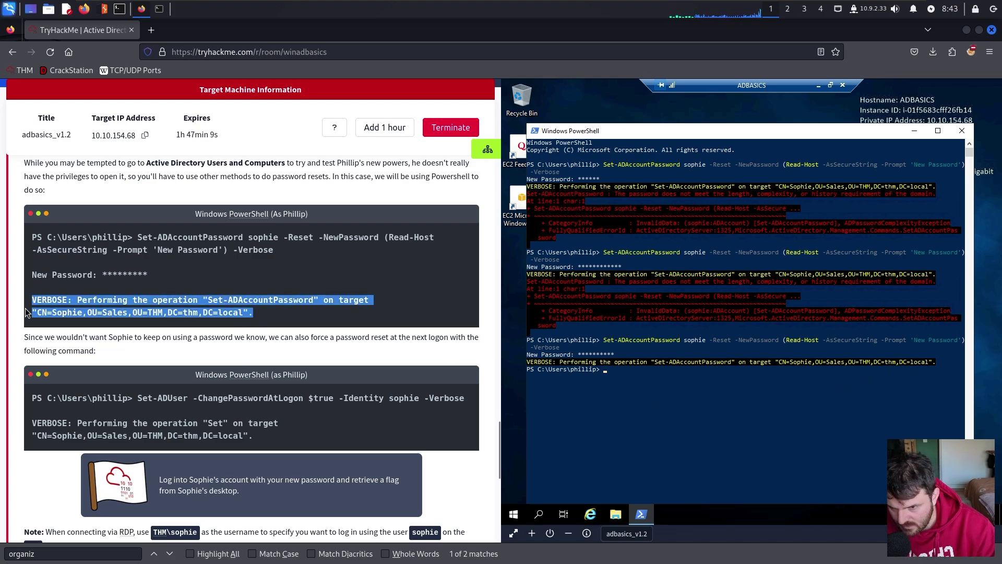
{"action": "left_click", "coordinate": [61, 300]}
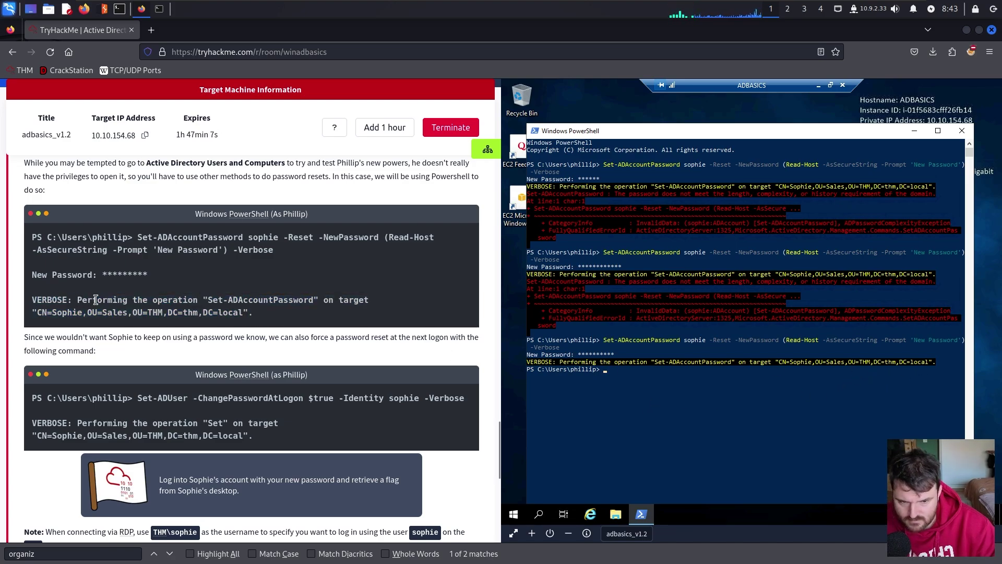
{"action": "scroll", "coordinate": [79, 296], "scroll_direction": "down", "scroll_amount": 3}
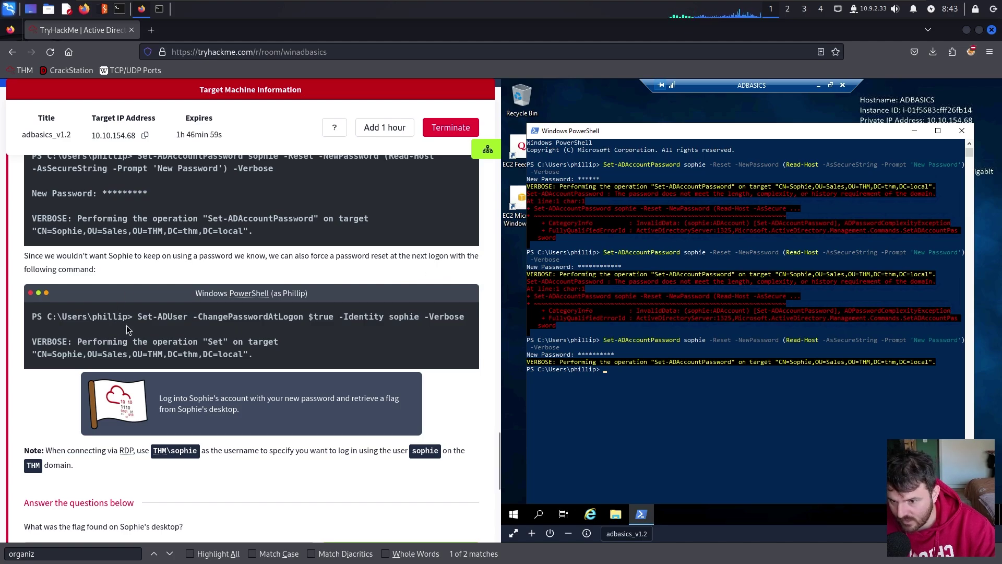
{"action": "left_click_drag", "start_coordinate": [137, 318], "coordinate": [187, 319]}
{"action": "left_click_drag", "start_coordinate": [267, 321], "coordinate": [456, 326]}
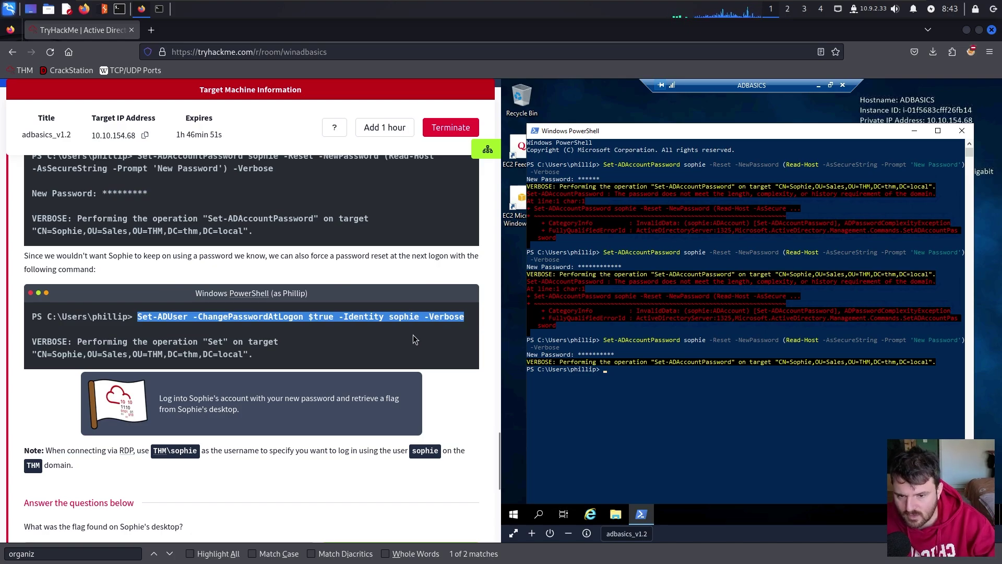
{"action": "scroll", "coordinate": [407, 337], "scroll_direction": "up", "scroll_amount": 2}
{"action": "scroll", "coordinate": [405, 338], "scroll_direction": "up", "scroll_amount": 3}
{"action": "left_click_drag", "start_coordinate": [137, 278], "coordinate": [233, 299]}
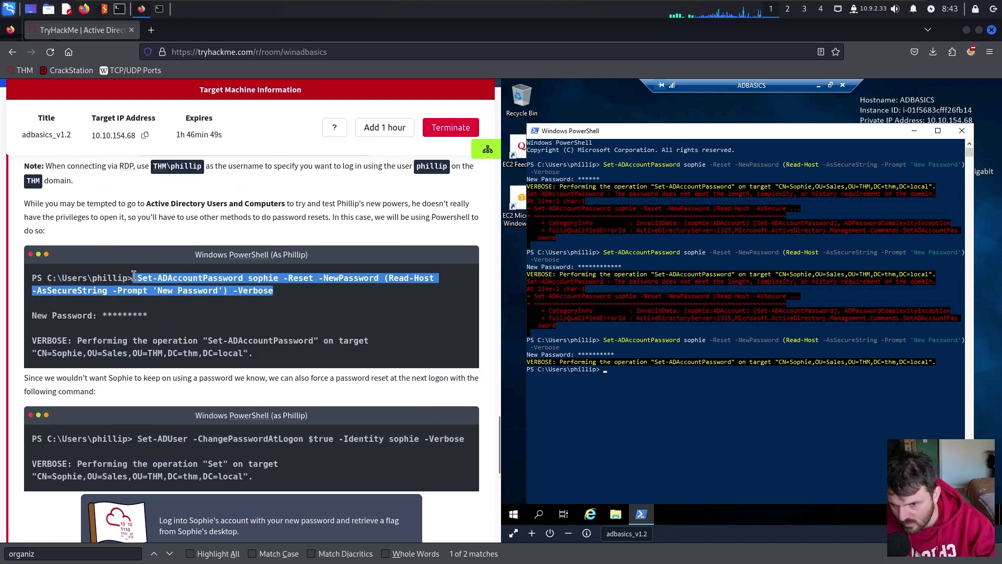
{"action": "scroll", "coordinate": [232, 299], "scroll_direction": "down", "scroll_amount": 10}
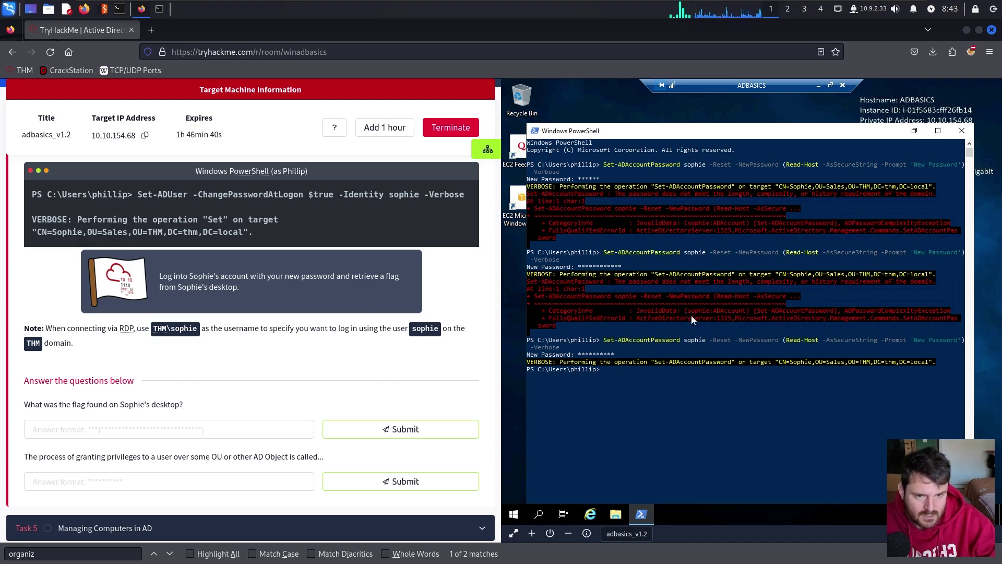
Launch Remote Desktop Connection from the remote Start menu and connect to the ADBASICS machine.
{"action": "left_click", "coordinate": [913, 131]}
{"action": "left_click", "coordinate": [513, 514]}
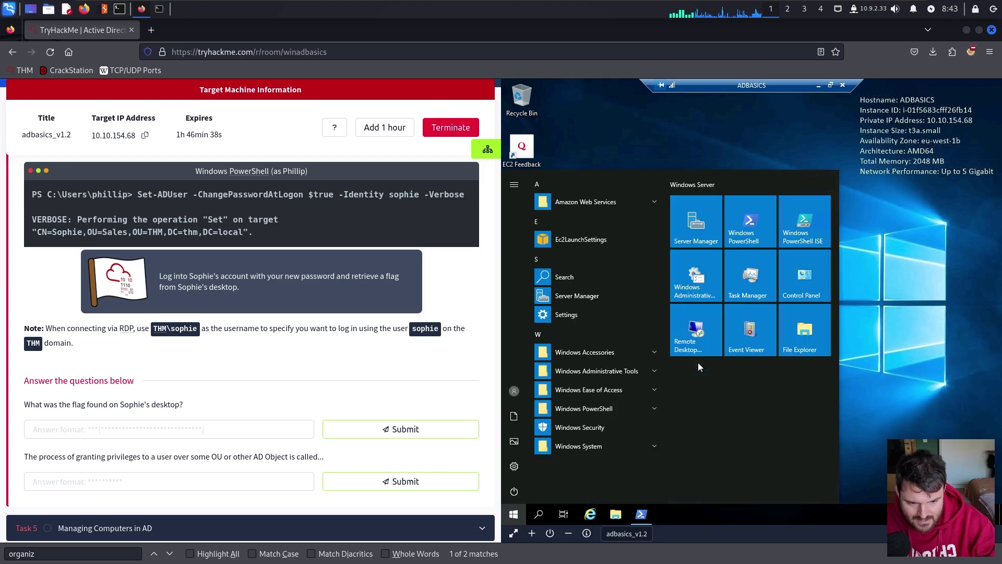
{"action": "left_click", "coordinate": [698, 327]}
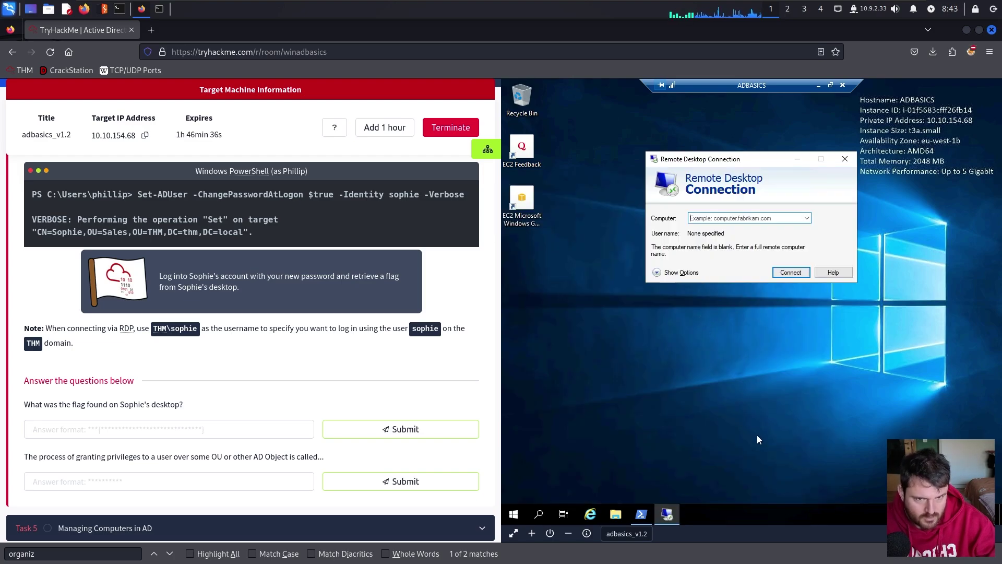
{"action": "type", "text": "AB"}
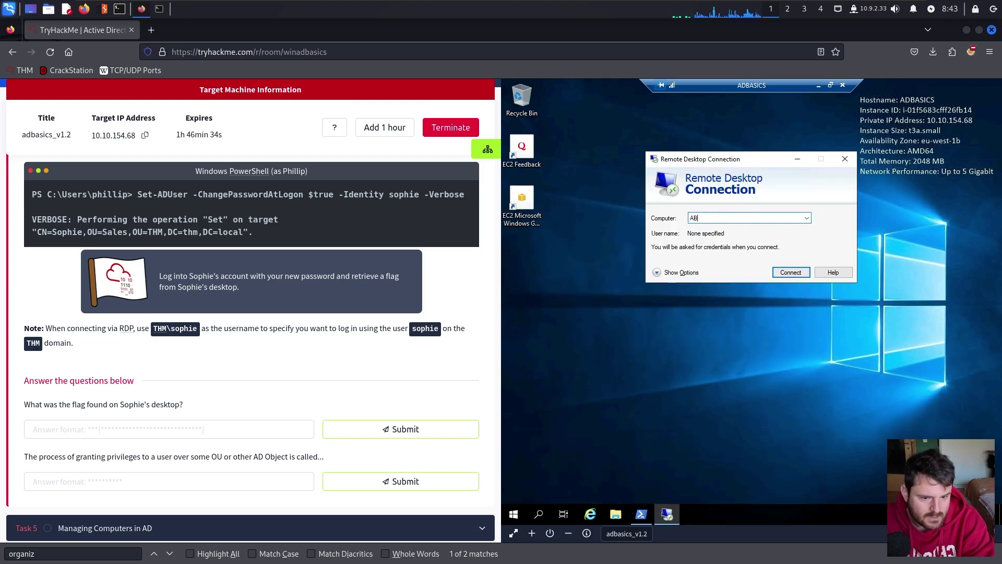
{"action": "type", "text": "BA"}
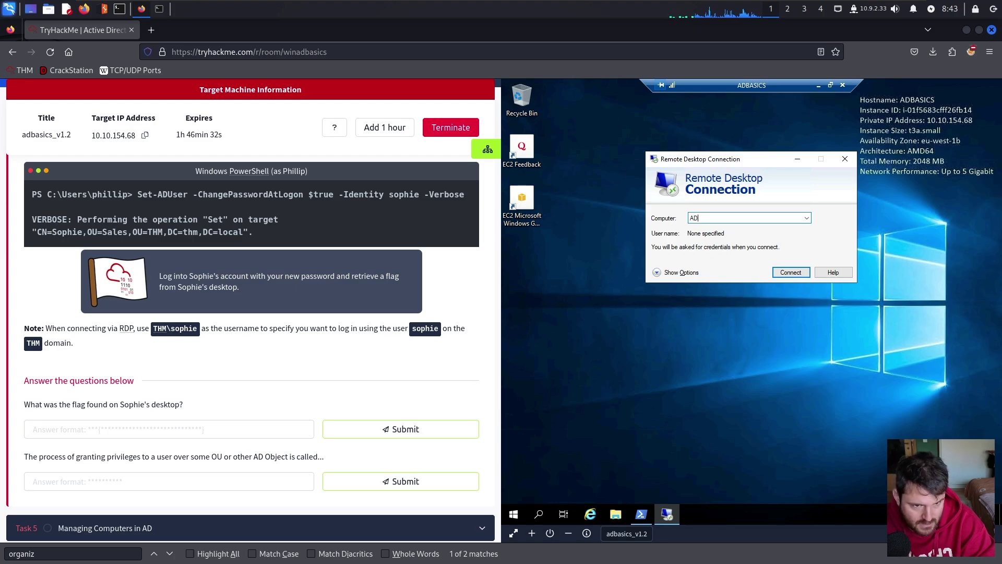
{"action": "type", "text": "SICS"}
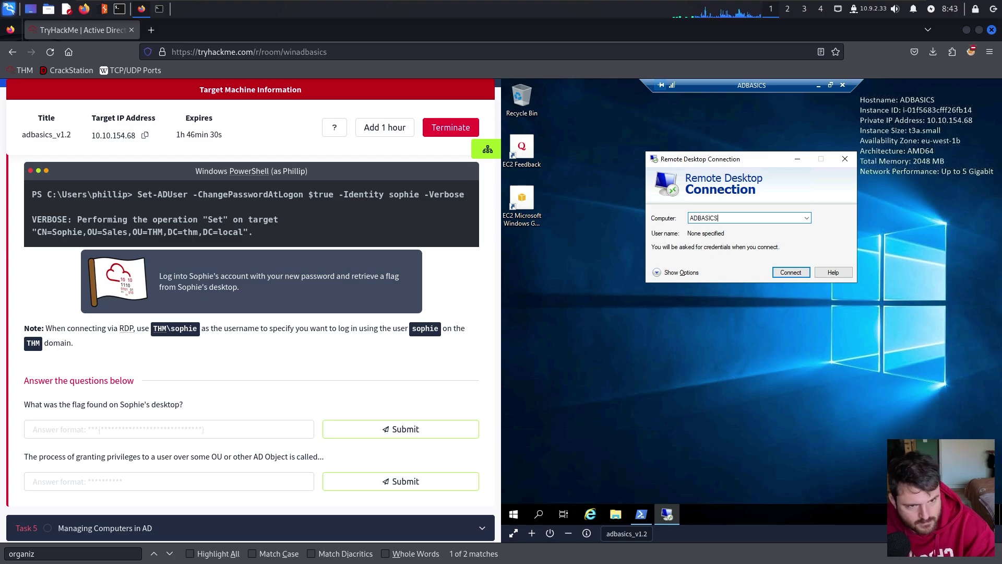
{"action": "left_click", "coordinate": [790, 271]}
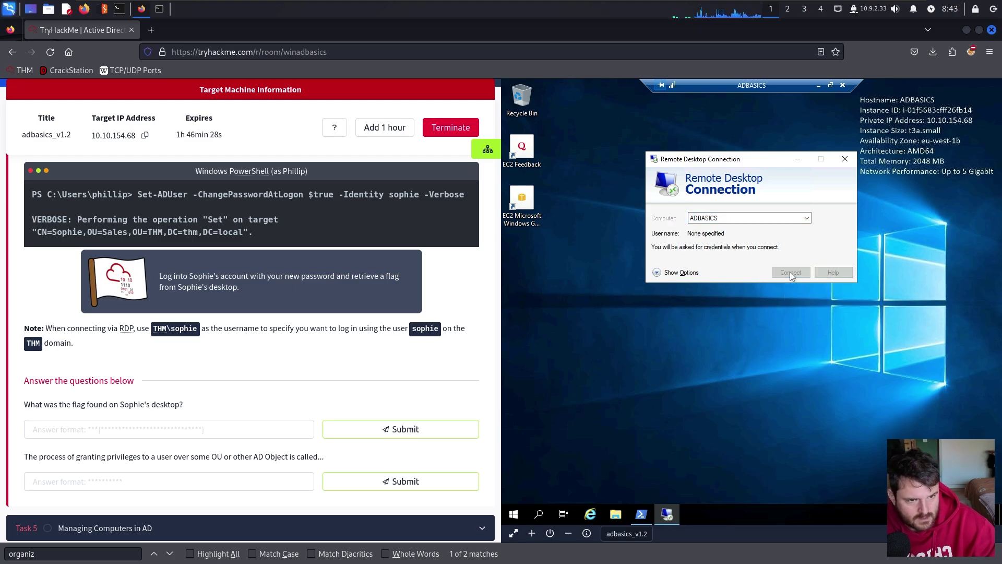
Accept the unverified server without future warnings and sign in as the Sales user.
{"action": "left_click", "coordinate": [681, 249]}
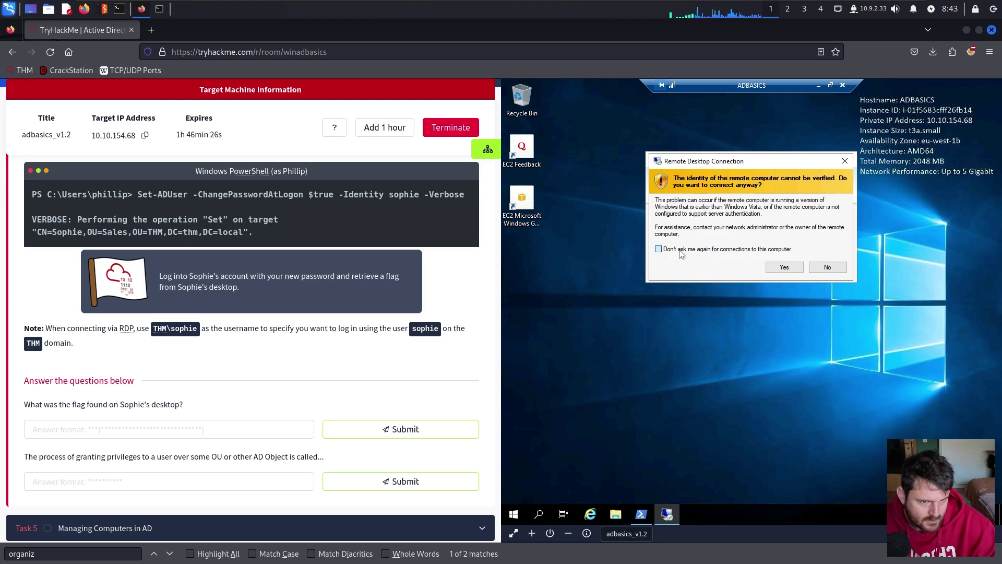
{"action": "left_click", "coordinate": [785, 267]}
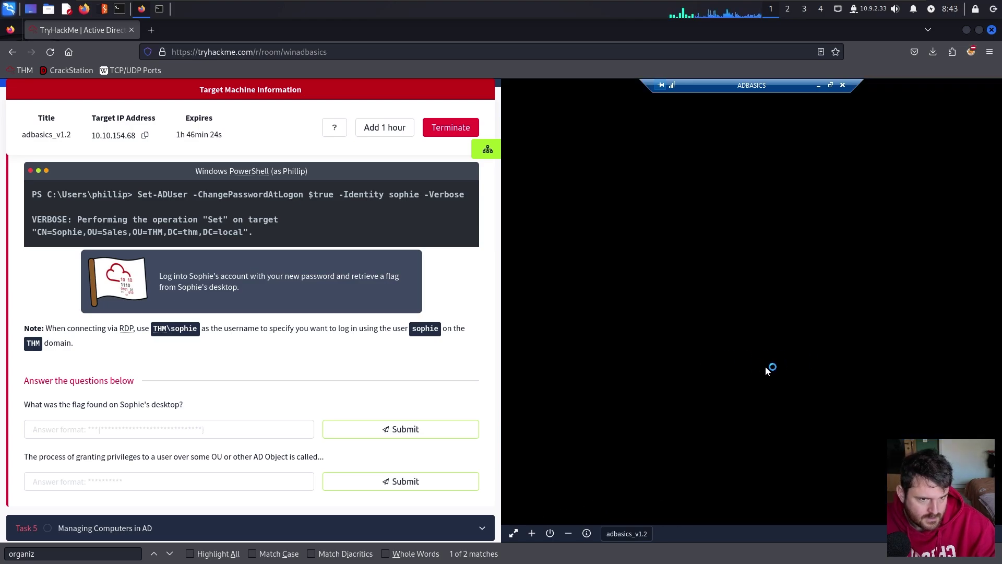
{"action": "type", "text": "sophie"}
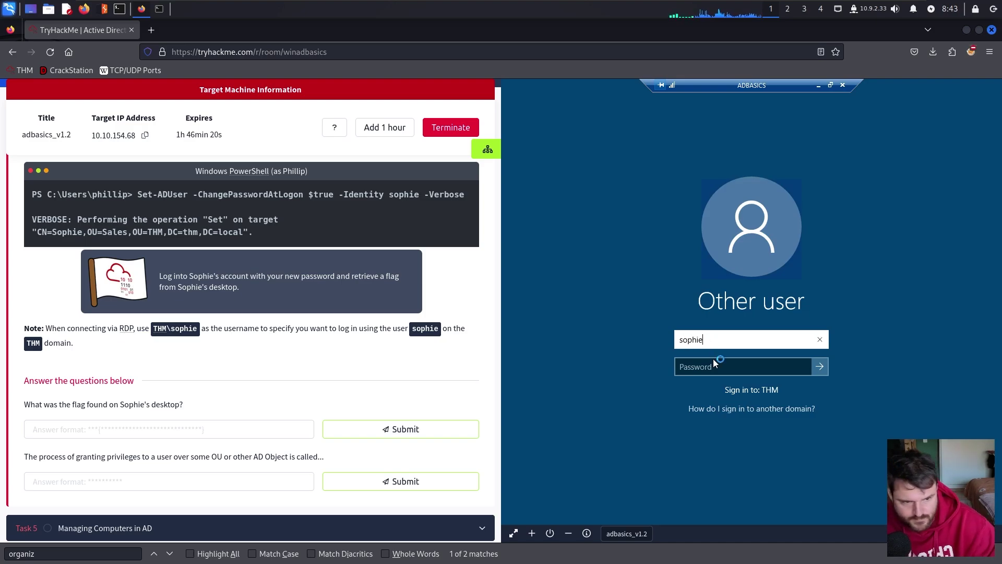
{"action": "left_click", "coordinate": [713, 363]}
{"action": "type", "text": "*******"}
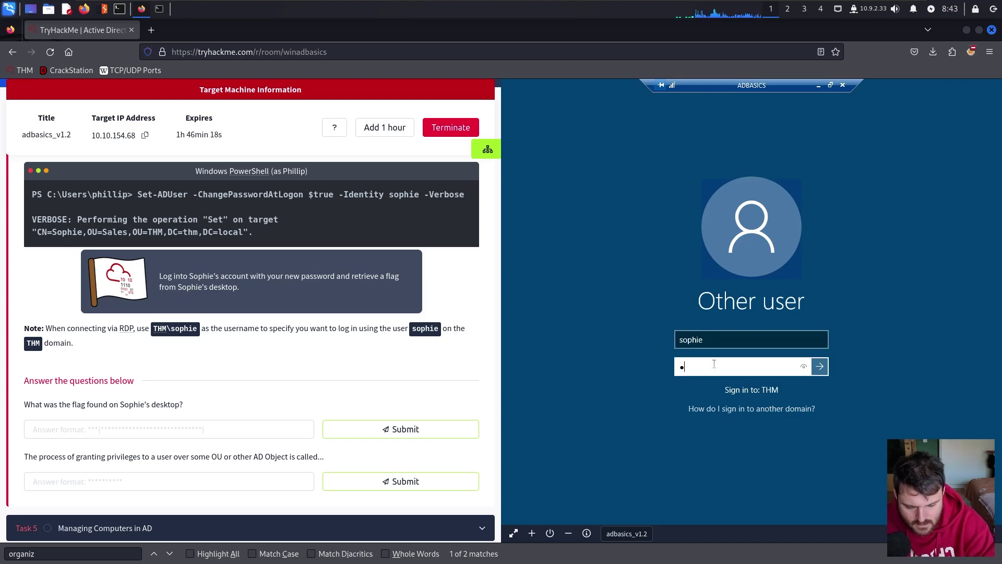
{"action": "type", "text": "***"}
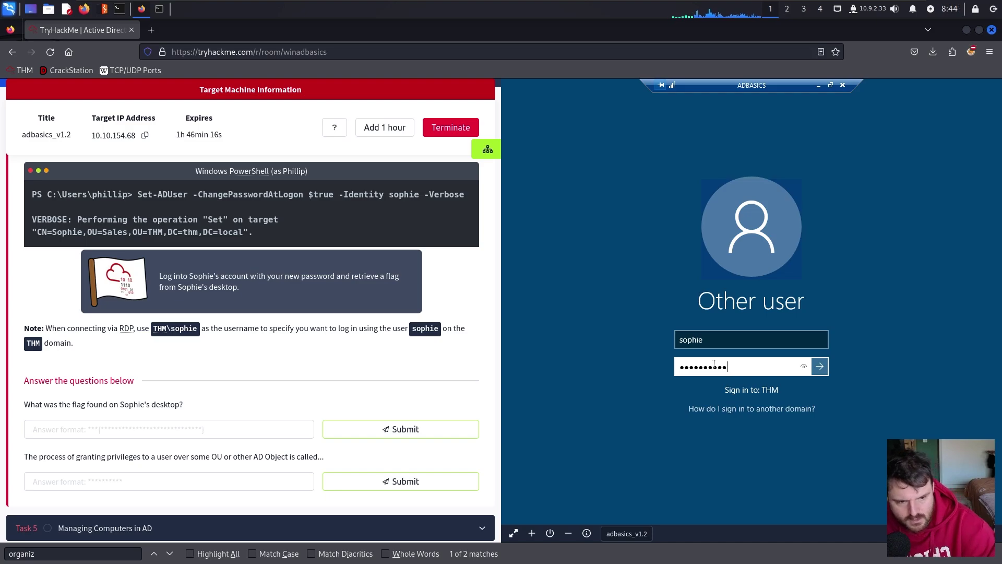
{"action": "left_click", "coordinate": [823, 368]}
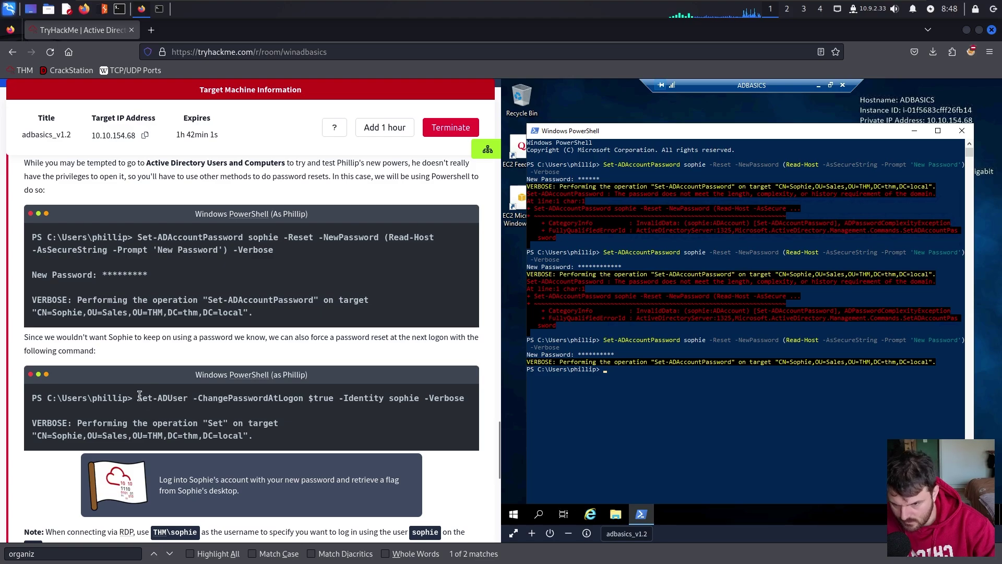
{"action": "left_click_drag", "start_coordinate": [137, 397], "coordinate": [440, 399]}
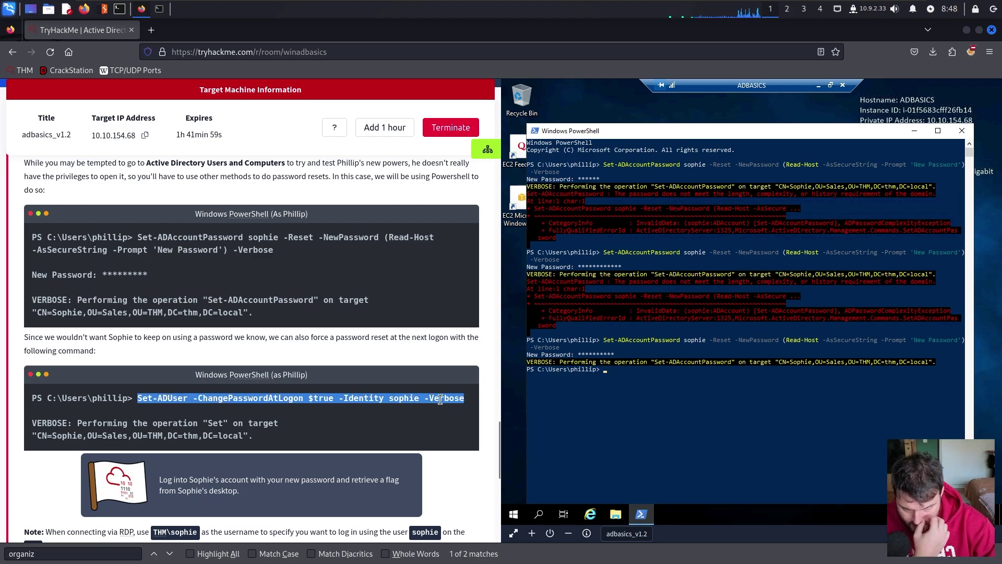
Run Set-ADUser -ChangePasswordAtLogon $true -Identity for the Sales user with -Verbose.
{"action": "right_click", "coordinate": [440, 399]}
{"action": "left_click", "coordinate": [466, 411]}
{"action": "left_click", "coordinate": [594, 390]}
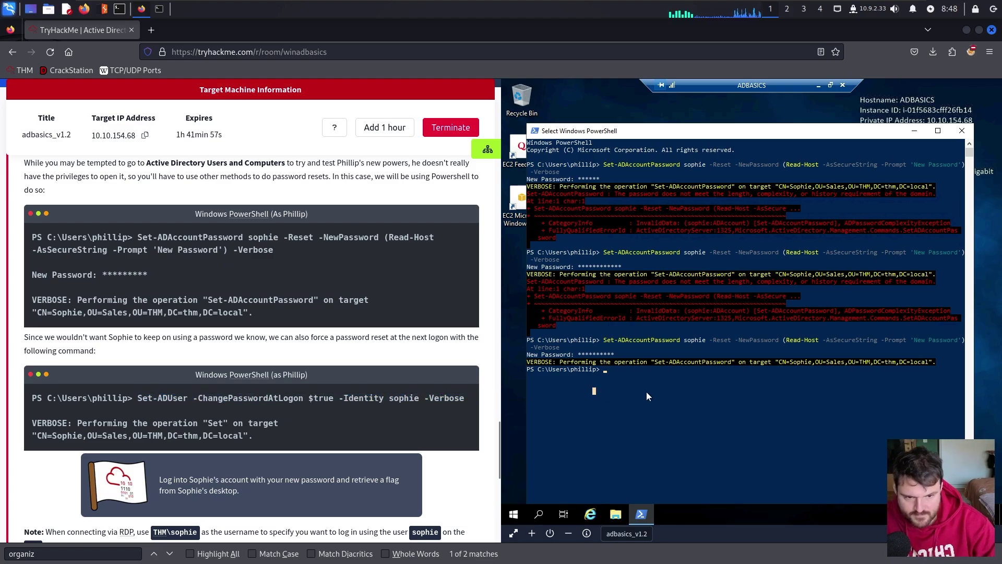
{"action": "key", "text": "Escape"}
{"action": "left_click", "coordinate": [647, 393]}
{"action": "type", "text": "Set-ADUse"}
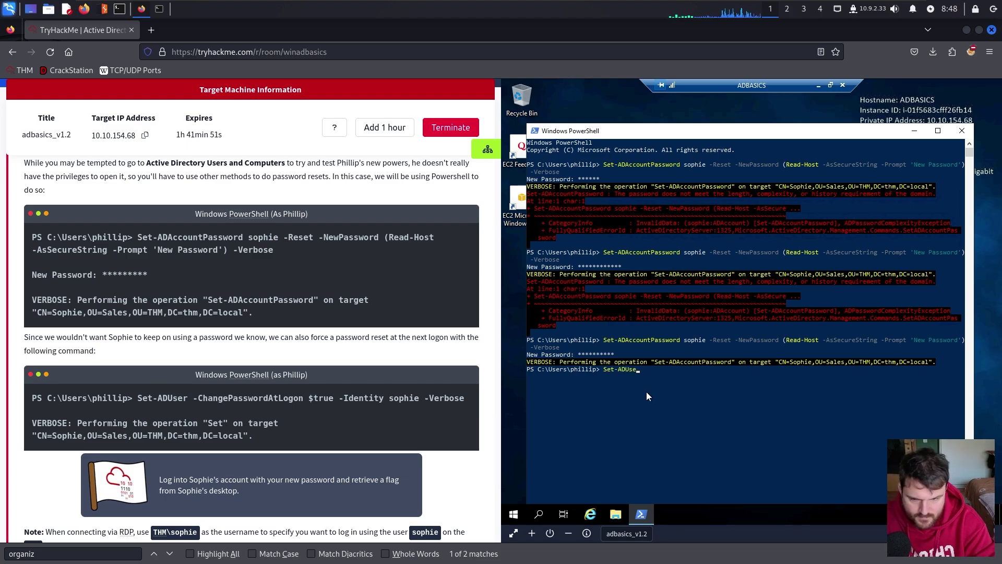
{"action": "type", "text": "r -ChangePasswordAtLogon "}
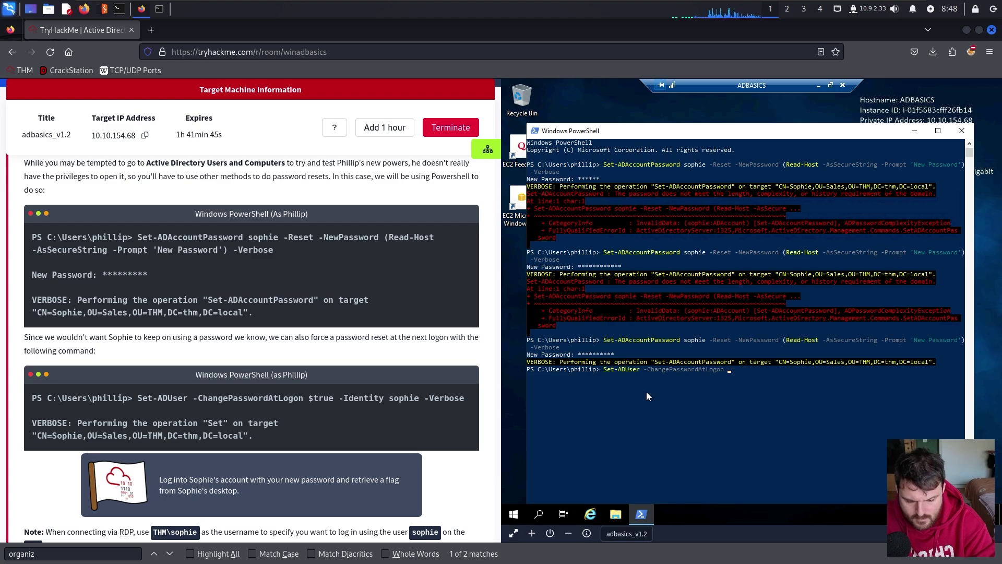
{"action": "type", "text": "$"}
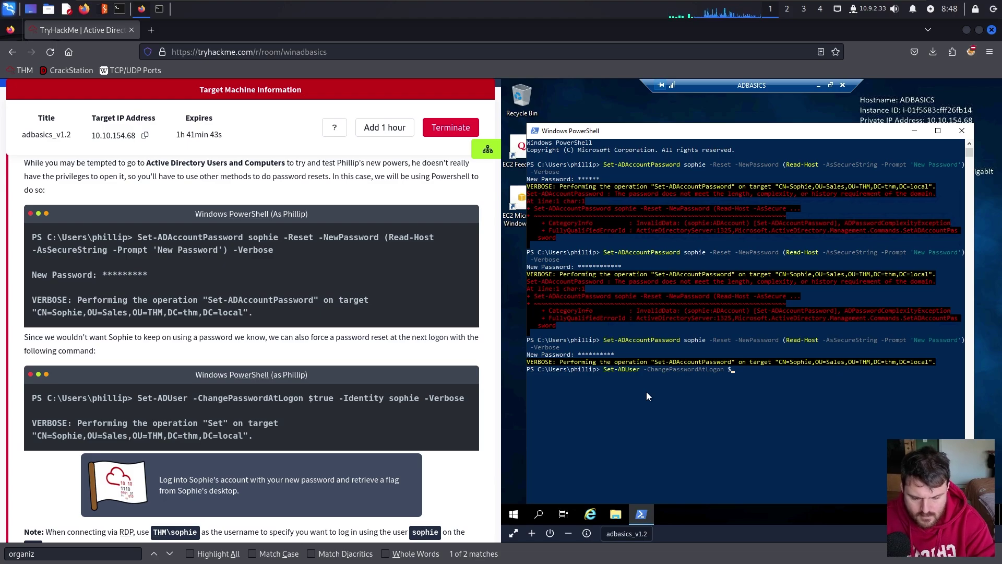
{"action": "type", "text": "true -Identity"}
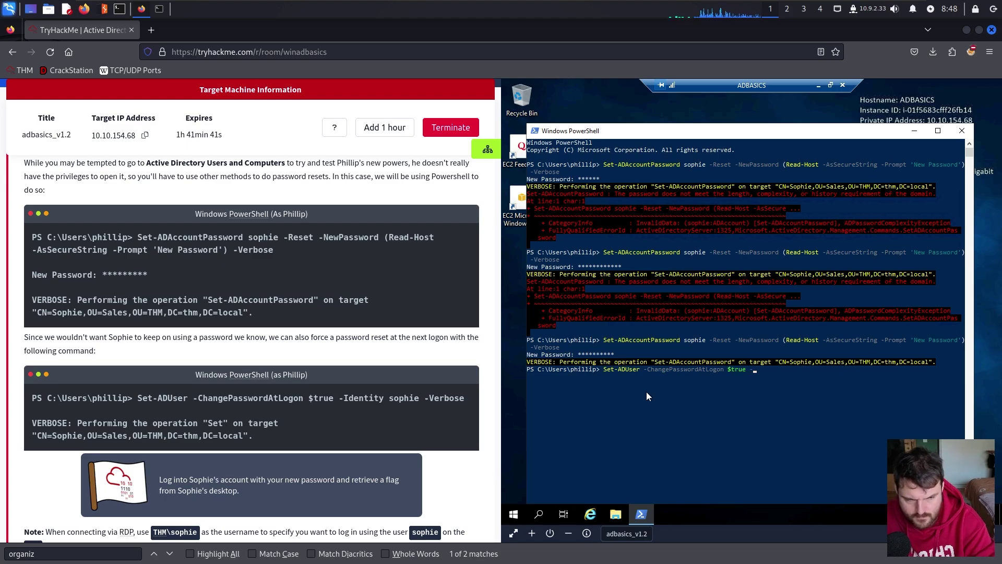
{"action": "key", "text": "BackSpace"}
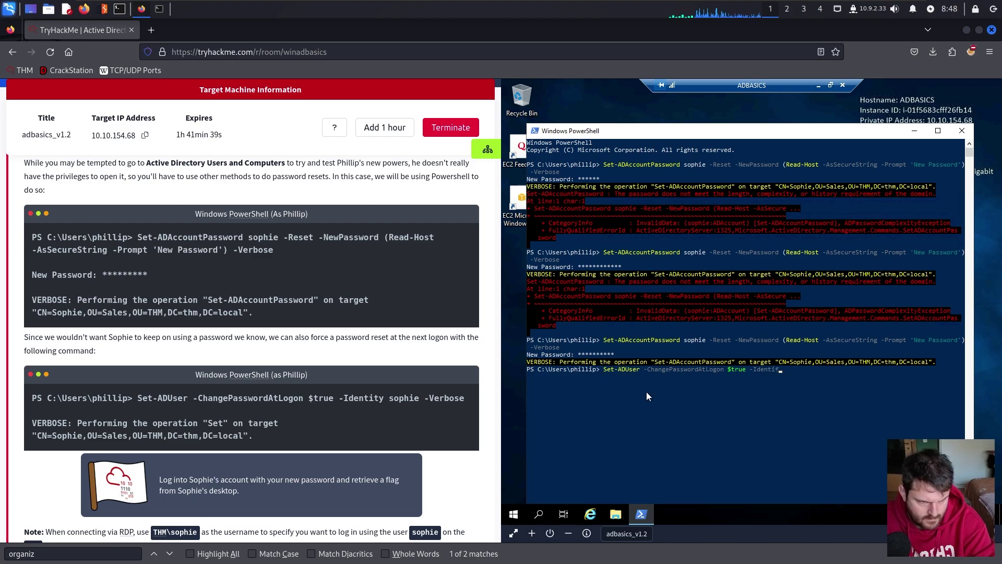
{"action": "type", "text": "y sophie"}
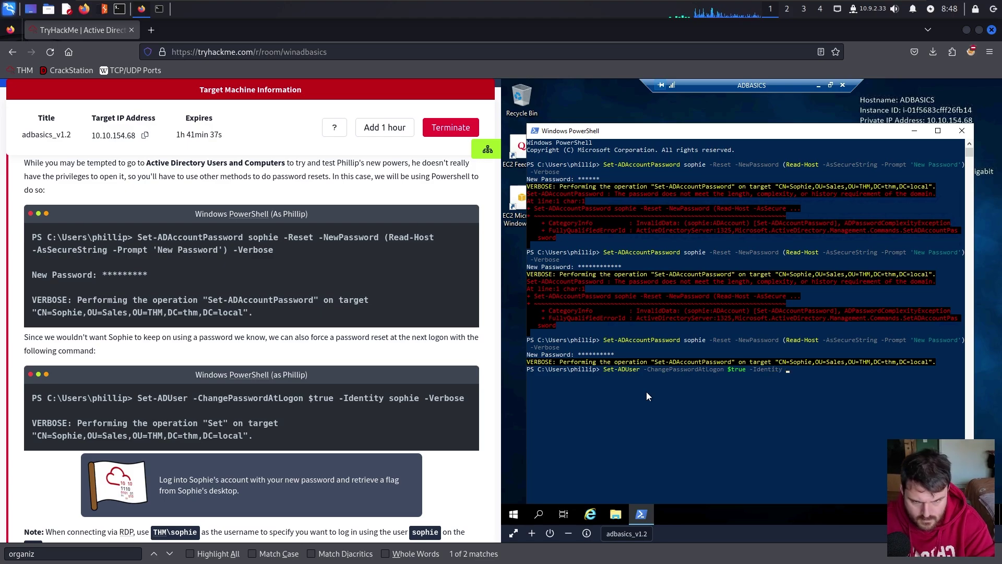
{"action": "type", "text": " -Ver"}
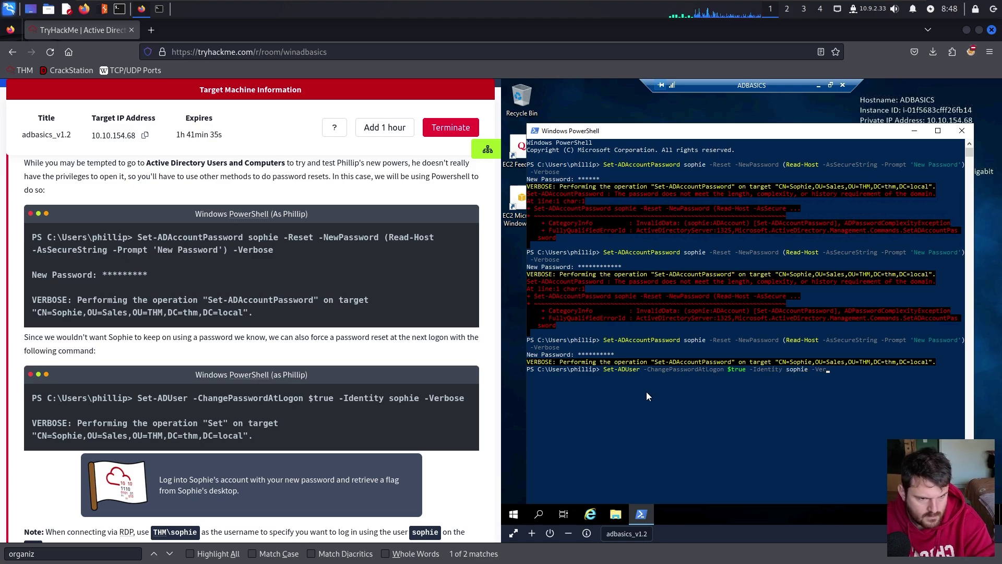
{"action": "type", "text": "bose"}
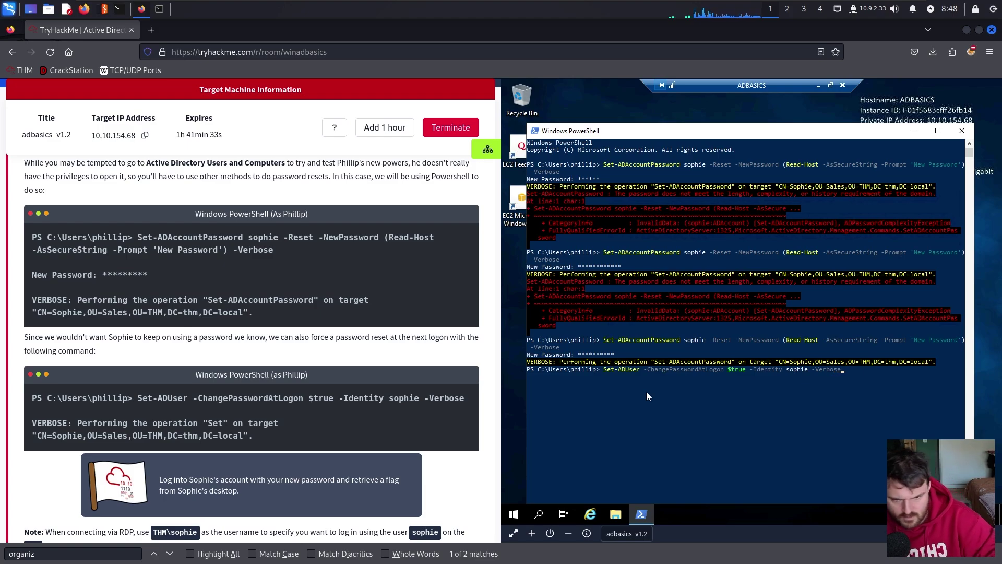
{"action": "key", "text": "Return"}
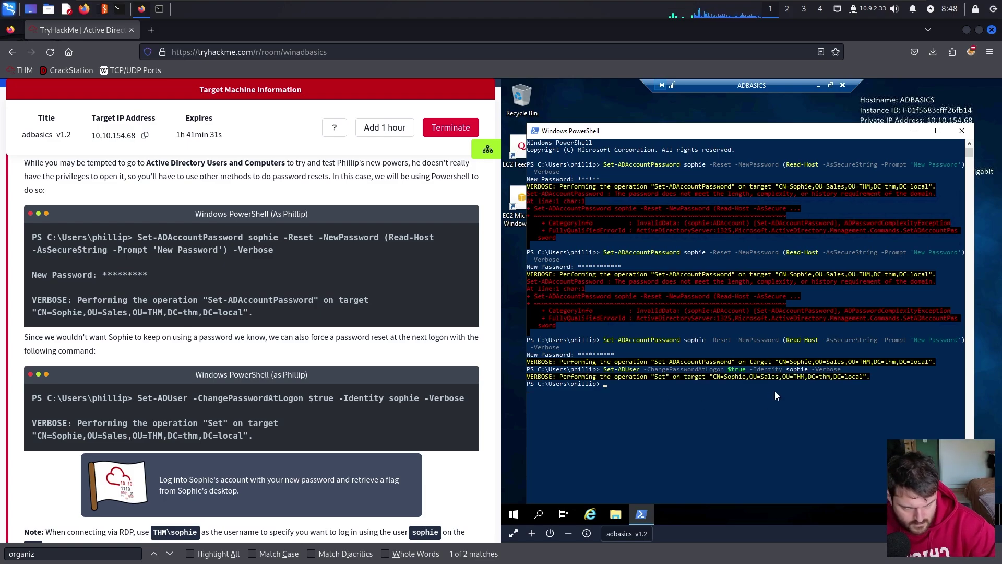
{"action": "left_click", "coordinate": [513, 514]}
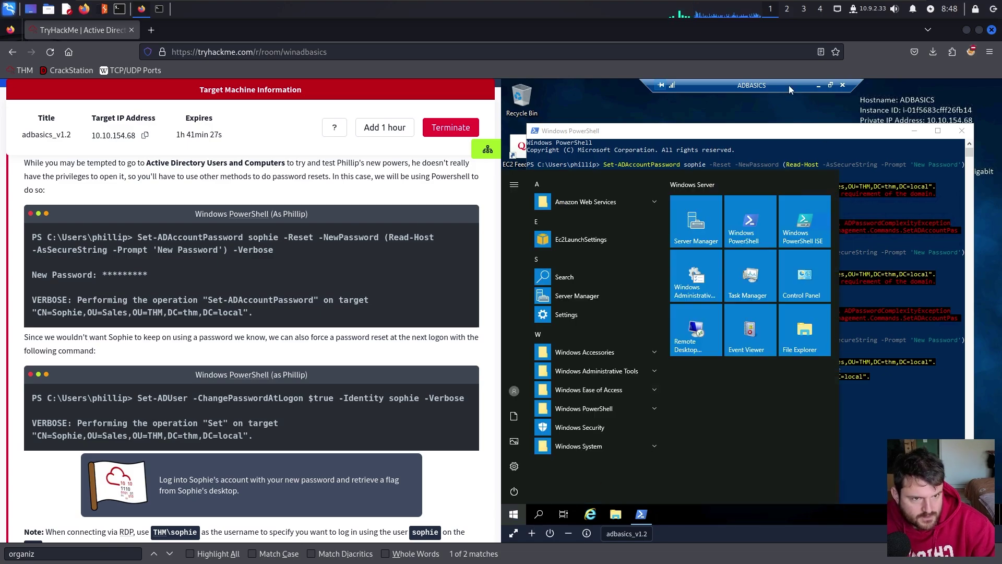
Relaunch Remote Desktop Connection from Start and connect to computer ADBASICS.
{"action": "left_click", "coordinate": [741, 104]}
{"action": "left_click", "coordinate": [513, 515]}
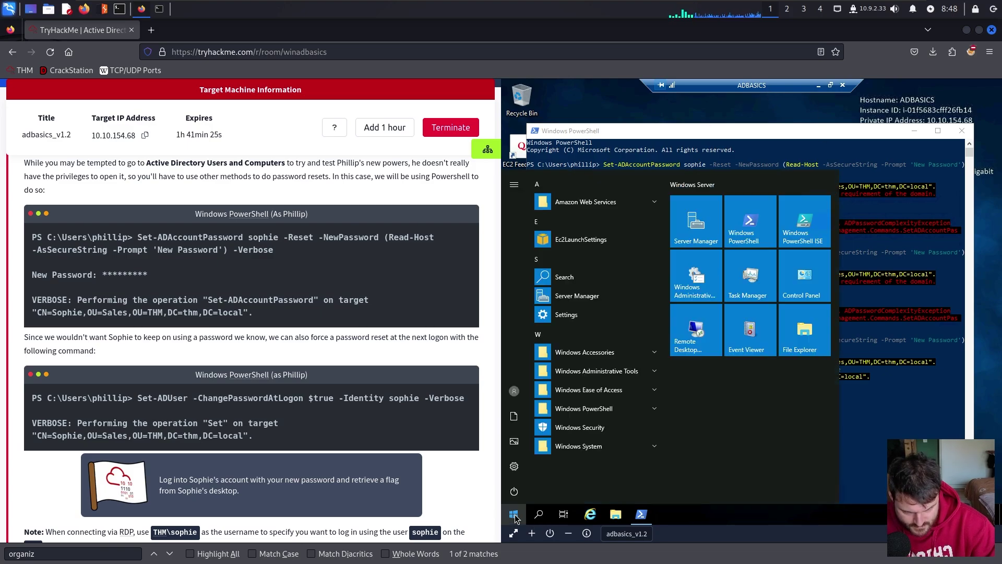
{"action": "left_click", "coordinate": [519, 392]}
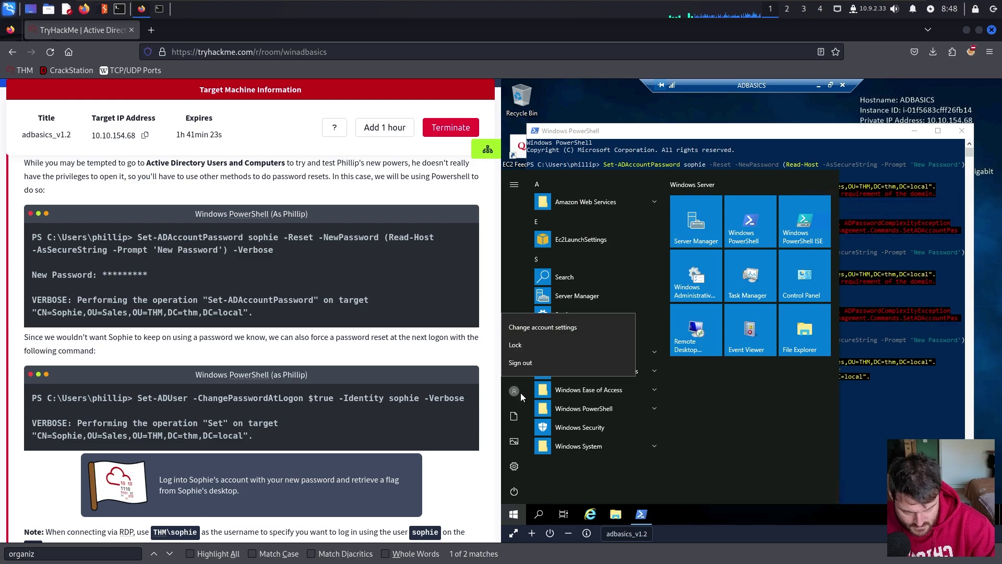
{"action": "left_click", "coordinate": [690, 332]}
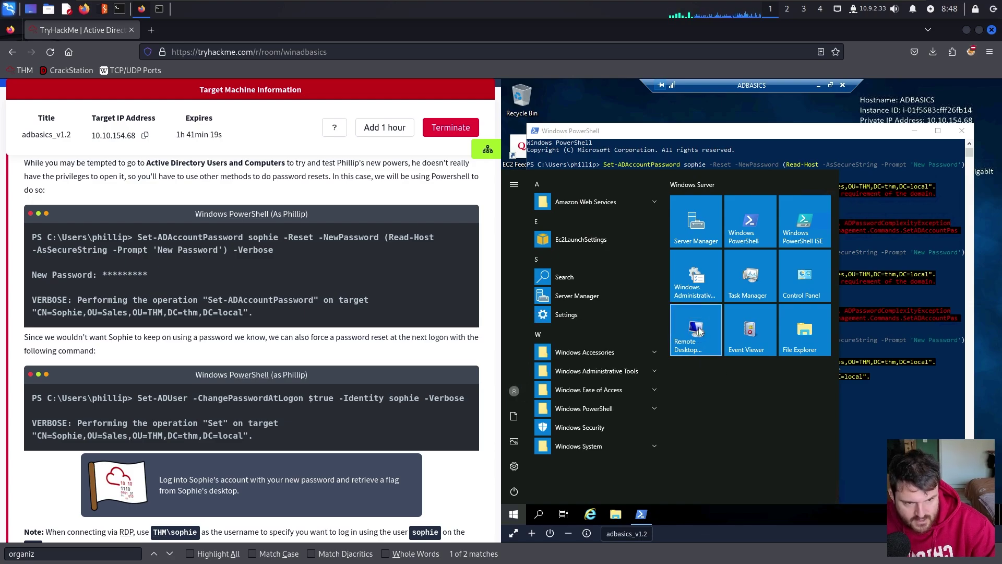
{"action": "left_click", "coordinate": [698, 329]}
{"action": "left_click", "coordinate": [732, 216]}
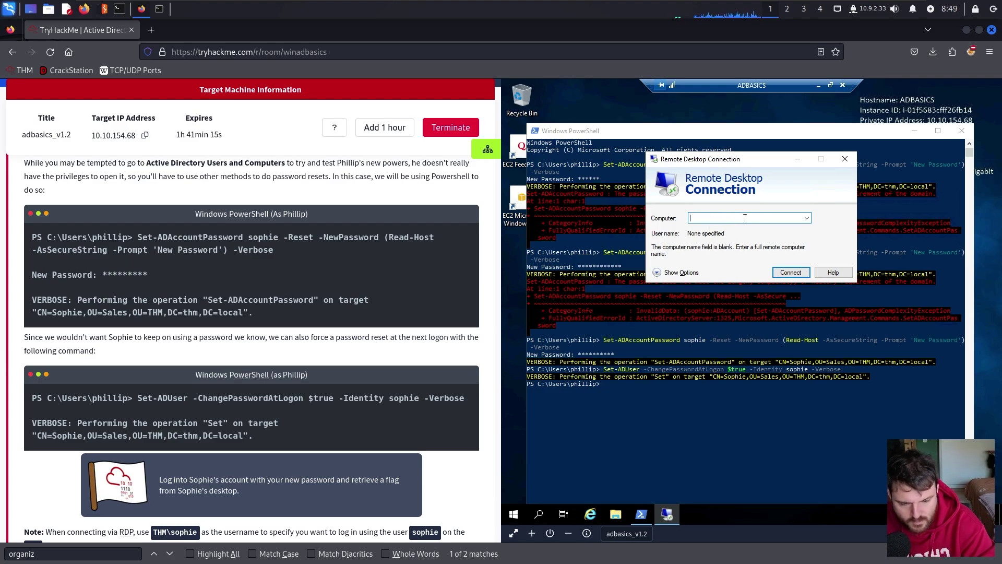
{"action": "type", "text": "ADBASICS"}
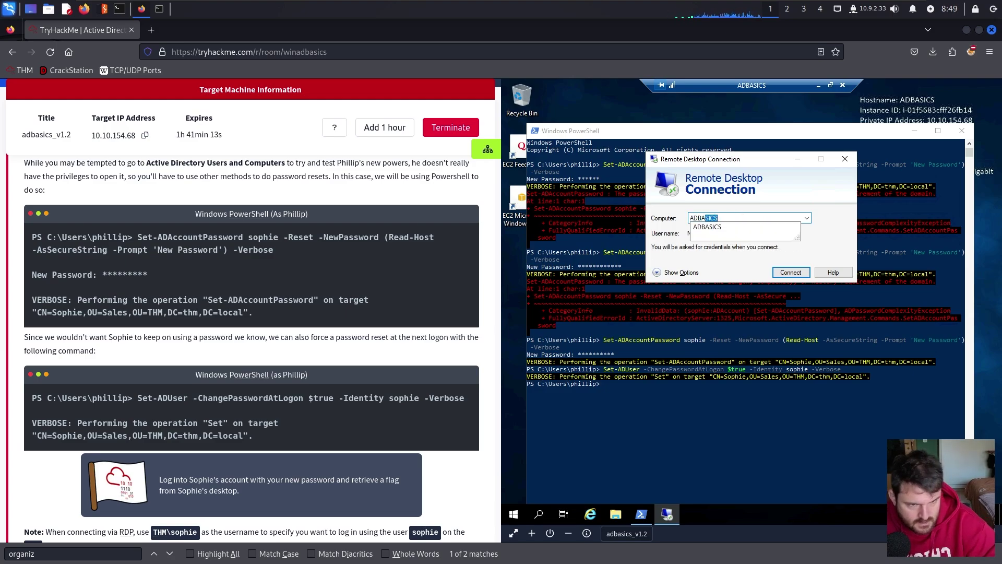
{"action": "left_click", "coordinate": [739, 233]}
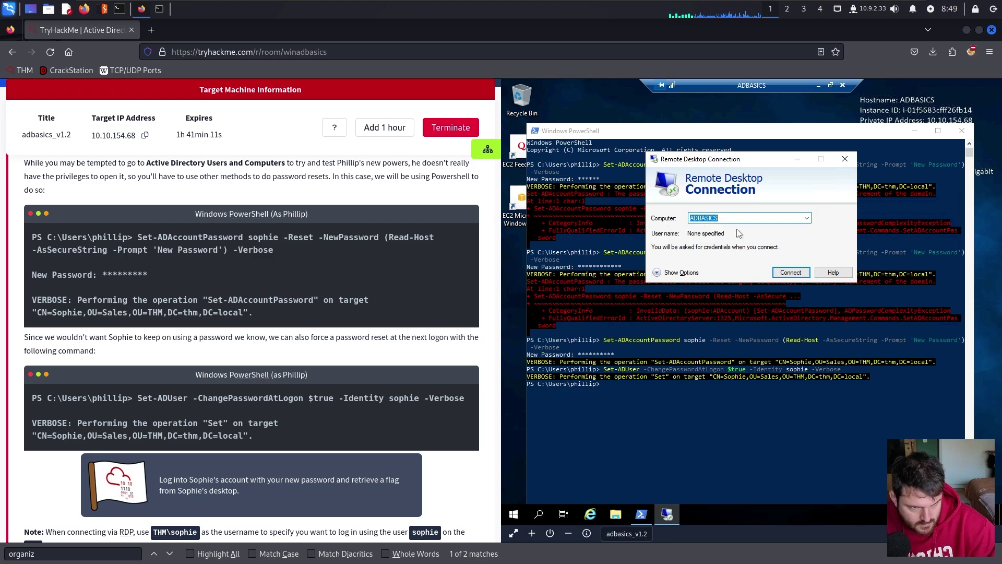
{"action": "left_click", "coordinate": [789, 274]}
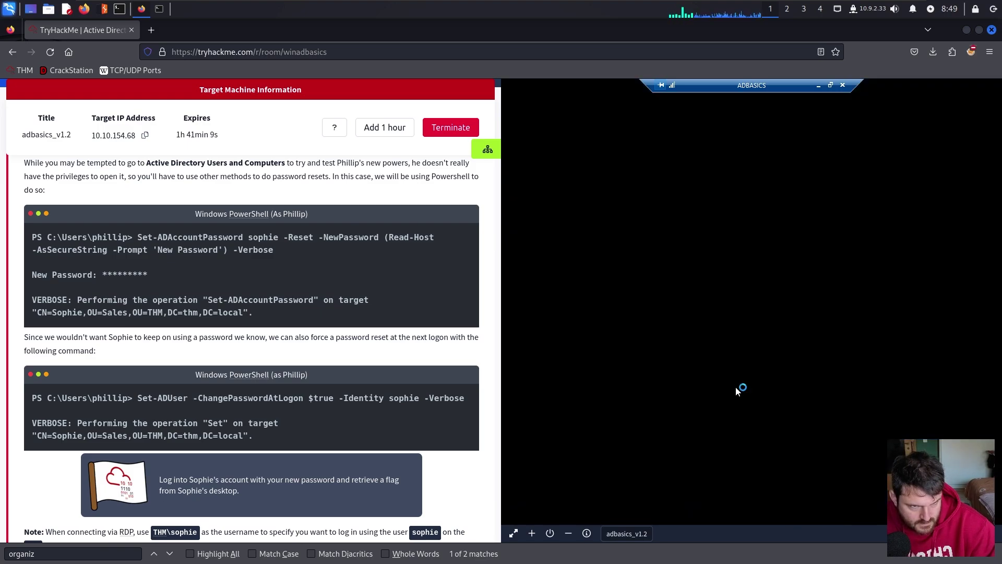
Sign in as the Sales user with the reset password and reach the password change prompt.
{"action": "type", "text": "sophie"}
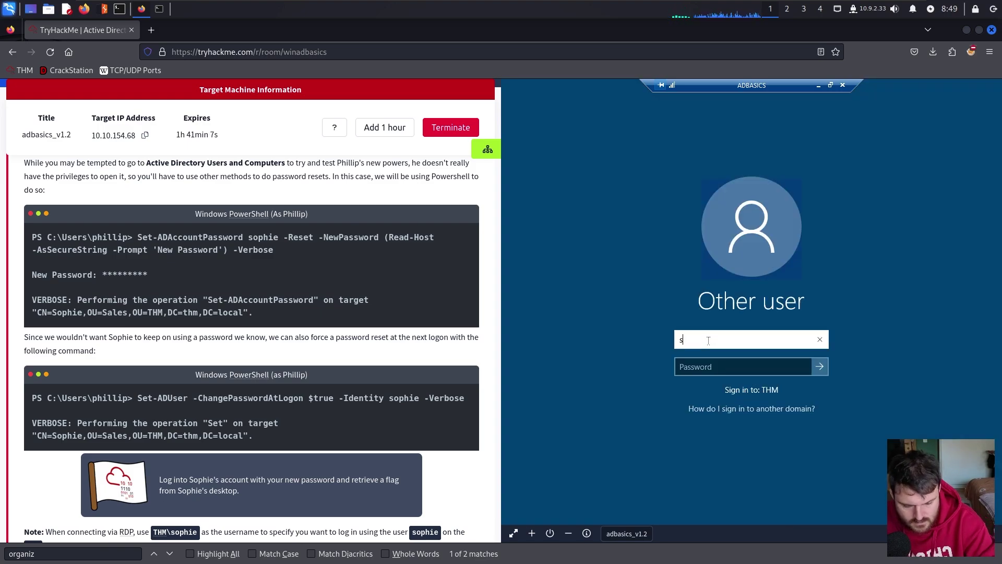
{"action": "left_click", "coordinate": [744, 366]}
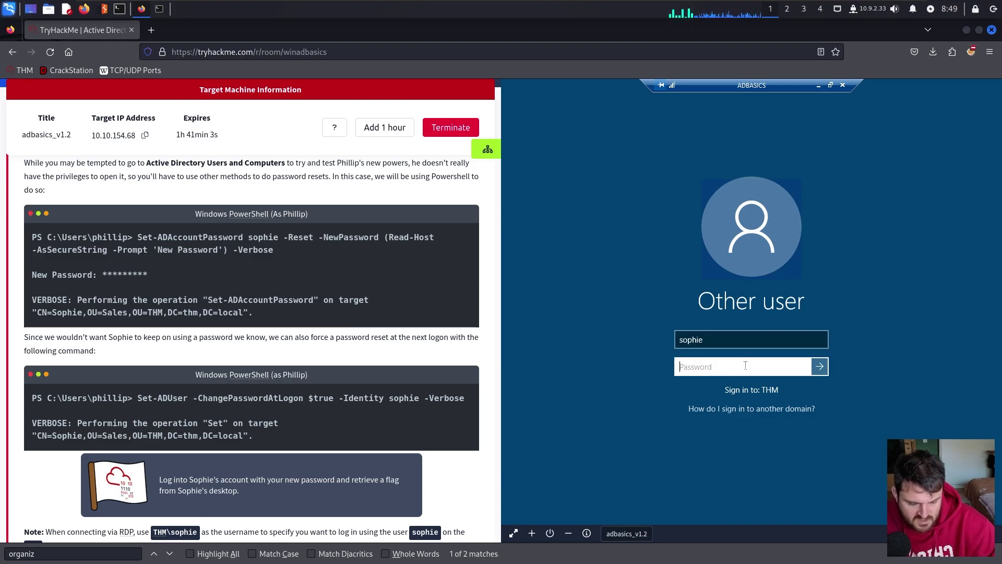
{"action": "type", "text": "**********"}
{"action": "left_click", "coordinate": [819, 366]}
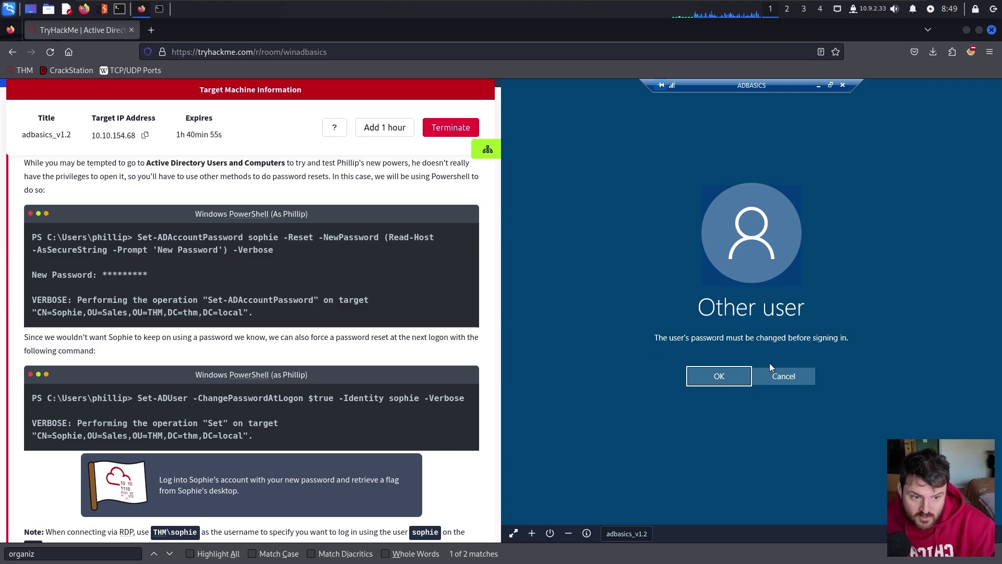
{"action": "left_click", "coordinate": [721, 376]}
Try a 4-character new password, which is rejected by the complexity requirements.
{"action": "left_click", "coordinate": [721, 328]}
{"action": "left_click", "coordinate": [723, 347]}
{"action": "type", "text": "****"}
{"action": "left_click", "coordinate": [704, 381]}
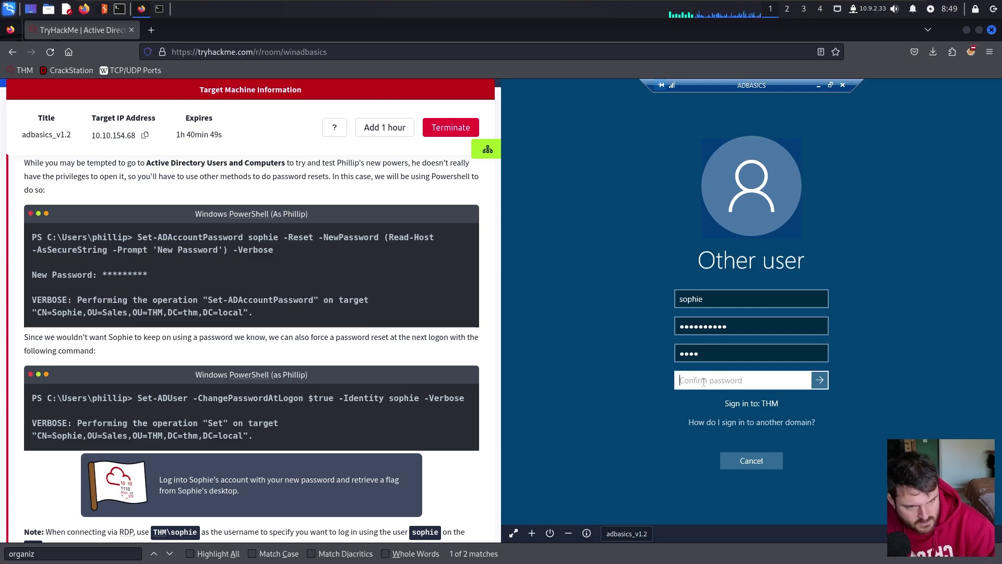
{"action": "type", "text": "****"}
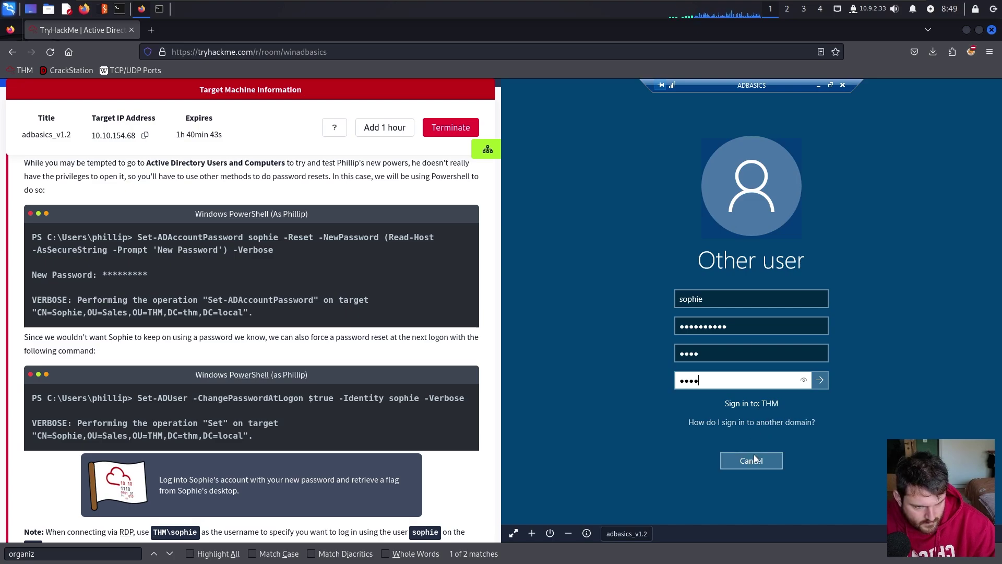
{"action": "left_click", "coordinate": [823, 381]}
{"action": "left_click", "coordinate": [818, 380]}
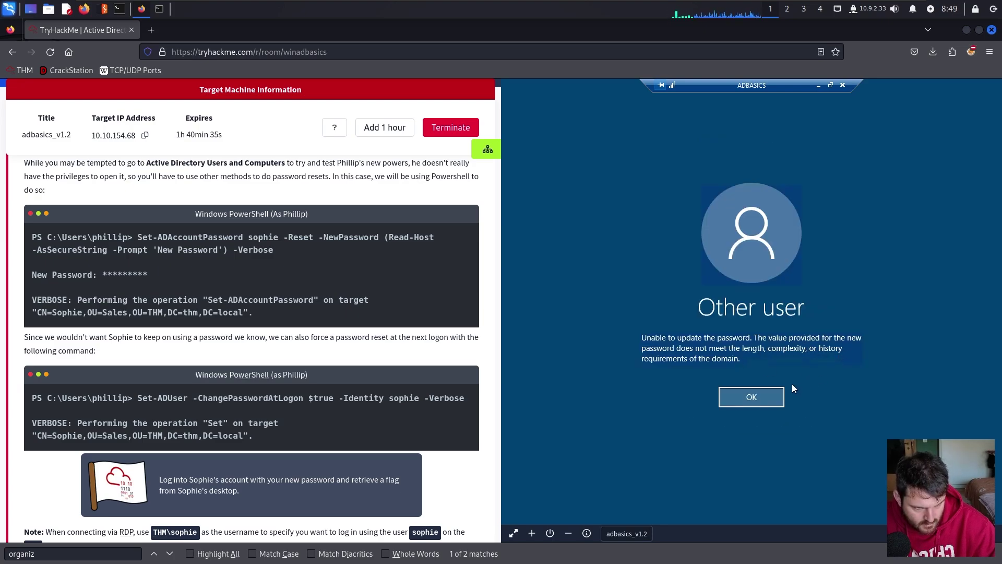
Re-enter the old password and an 11-character new password, and acknowledge the success message.
{"action": "left_click", "coordinate": [748, 403]}
{"action": "type", "text": "**********"}
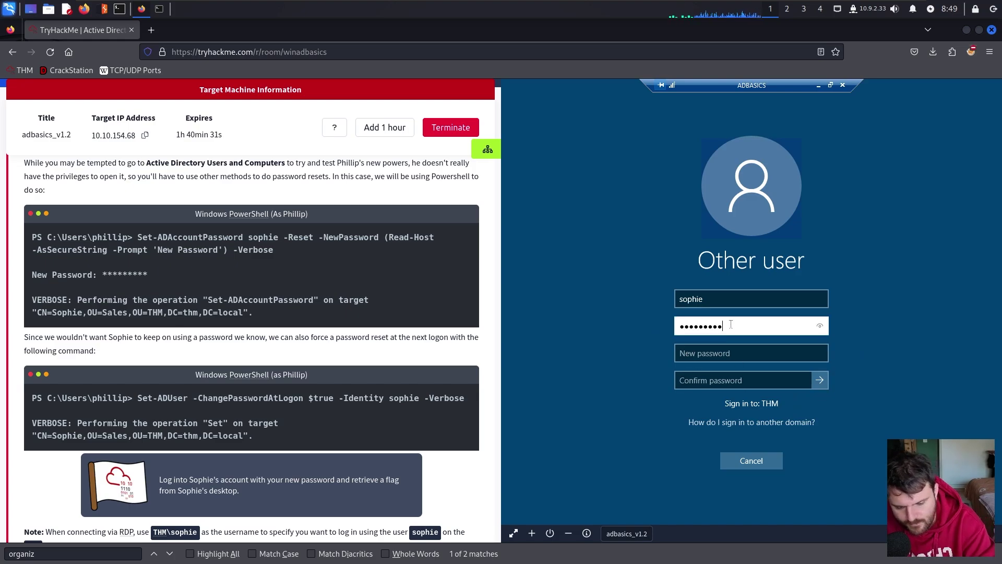
{"action": "left_click", "coordinate": [741, 353]}
{"action": "type", "text": "*******"}
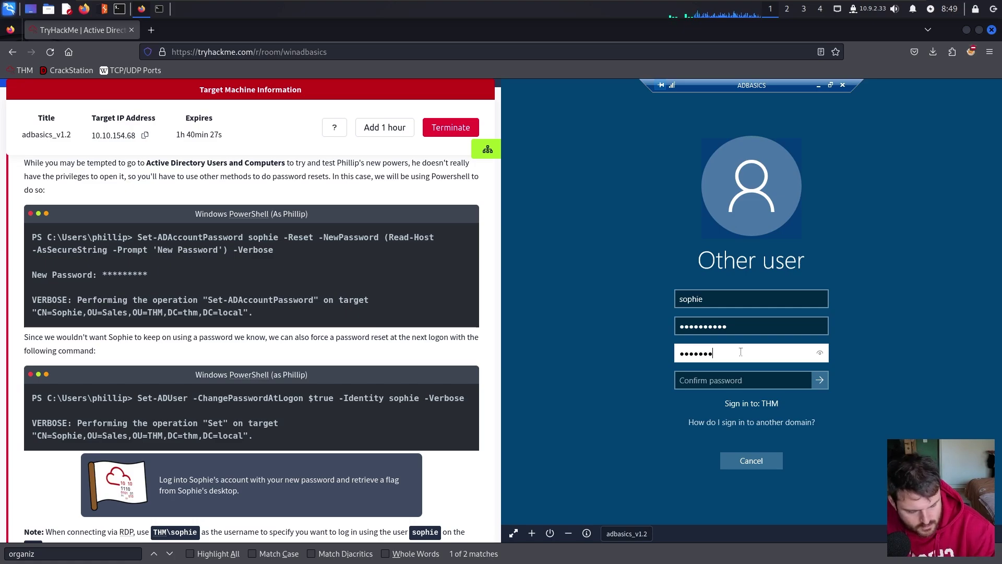
{"action": "type", "text": "****"}
{"action": "left_click", "coordinate": [713, 380]}
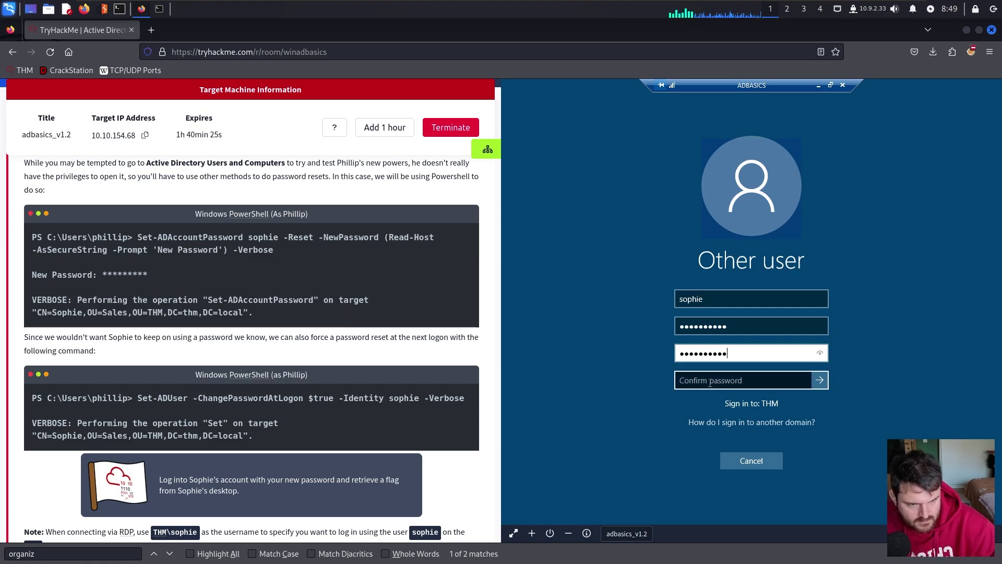
{"action": "type", "text": "***********"}
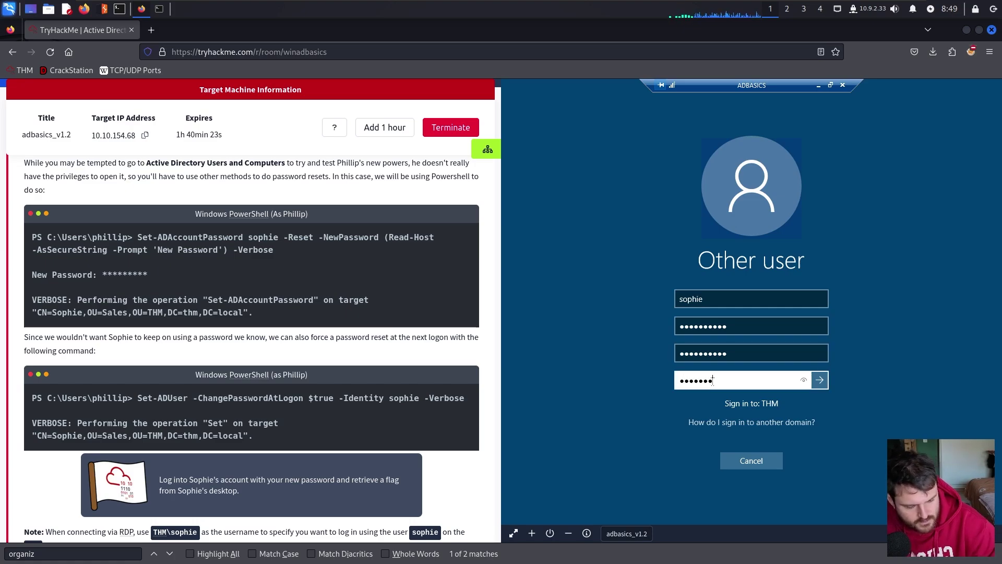
{"action": "left_click", "coordinate": [822, 379]}
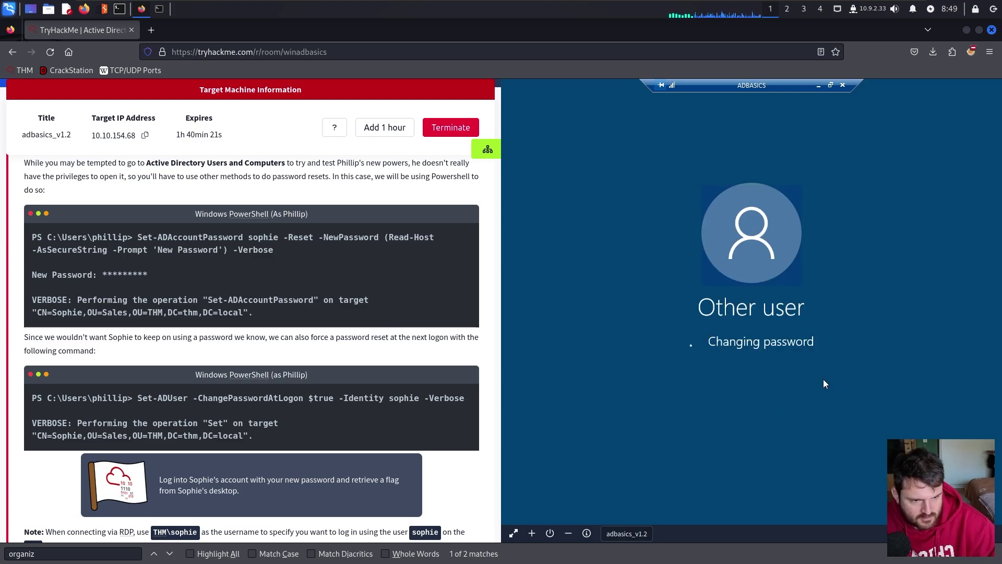
{"action": "key", "text": "Return"}
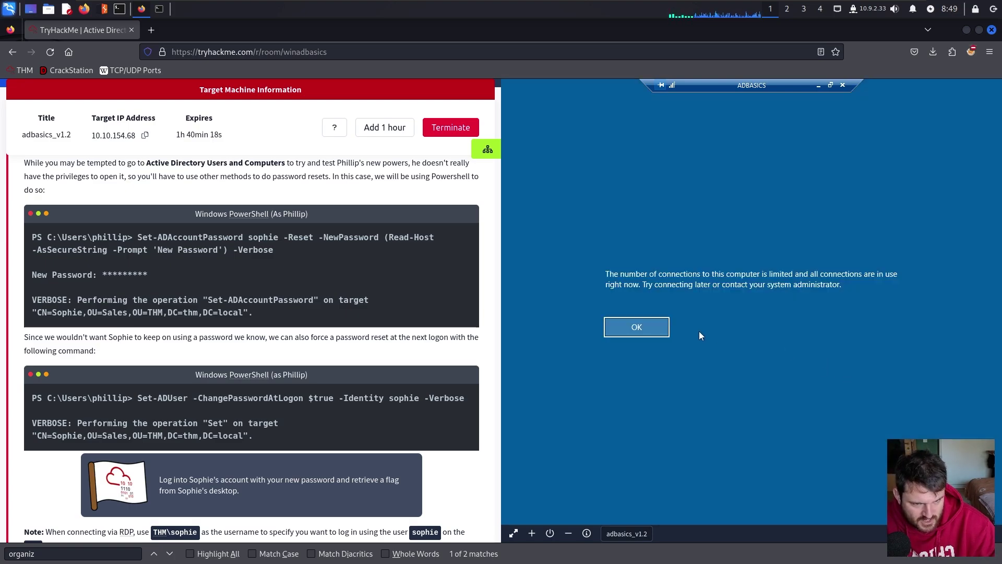
Dismiss the connection limit notice, close PowerShell and disconnect the ADBASICS session.
{"action": "left_click", "coordinate": [640, 329]}
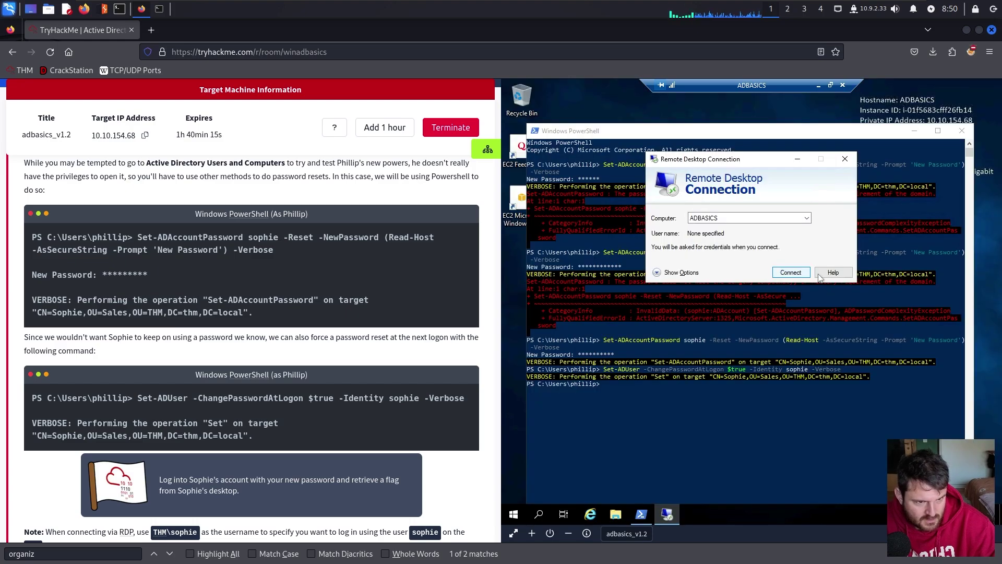
{"action": "key", "text": "Escape"}
{"action": "left_click", "coordinate": [961, 131]}
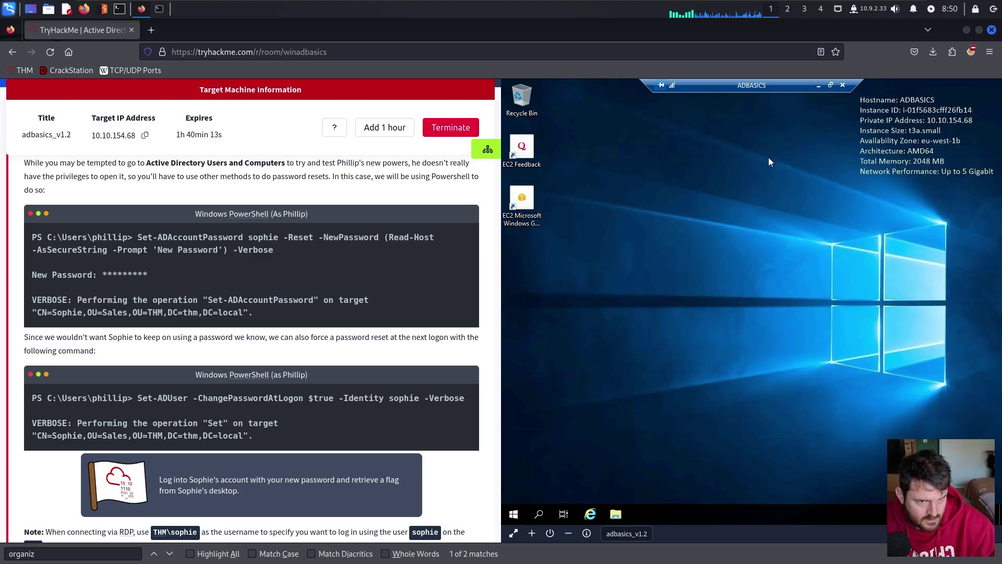
{"action": "left_click", "coordinate": [844, 84]}
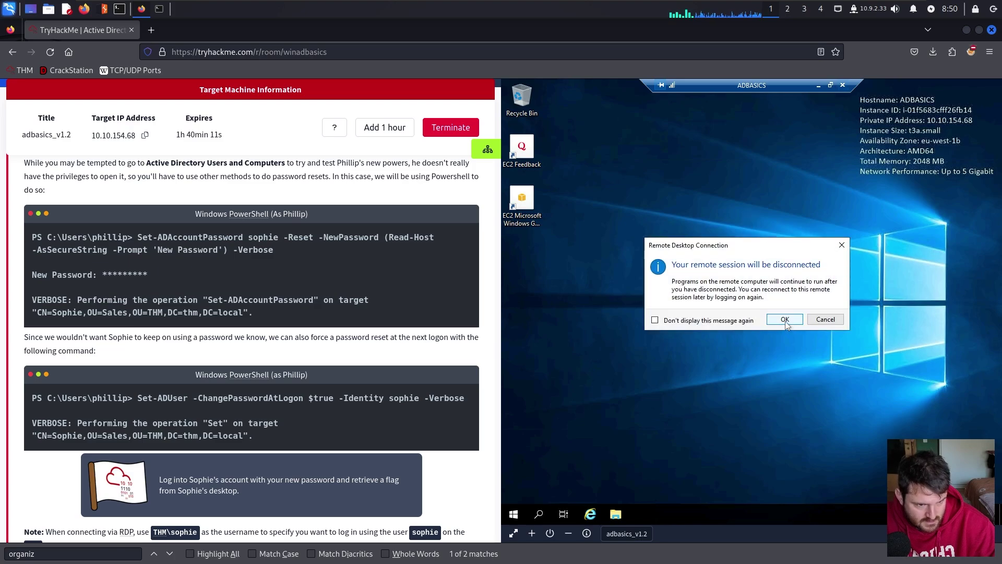
{"action": "left_click", "coordinate": [784, 324]}
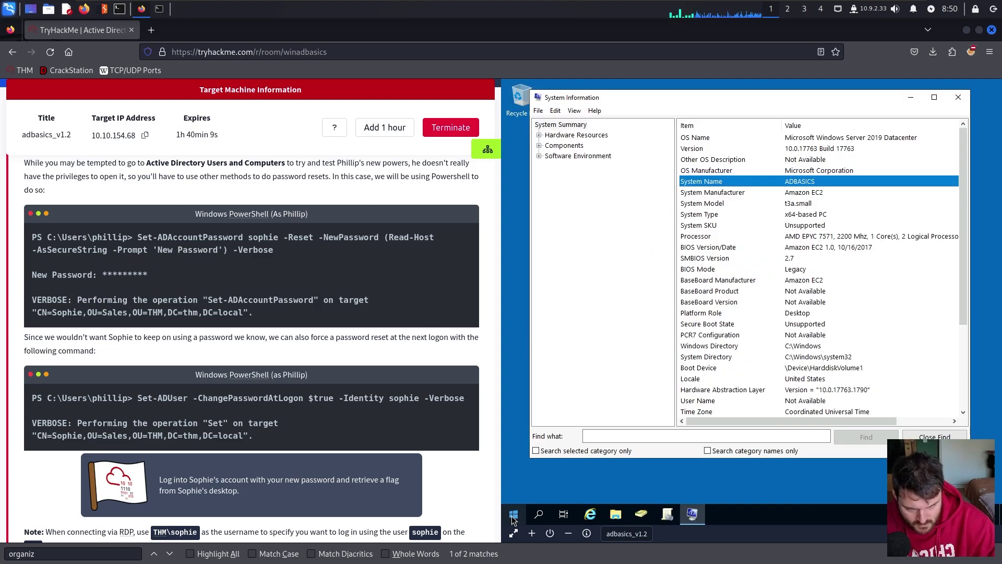
Connect to ADBASICS with the Sales user's name appended, dismiss the unrecognised-name error, and return to sign-in.
{"action": "key", "text": "super"}
{"action": "left_click", "coordinate": [685, 330]}
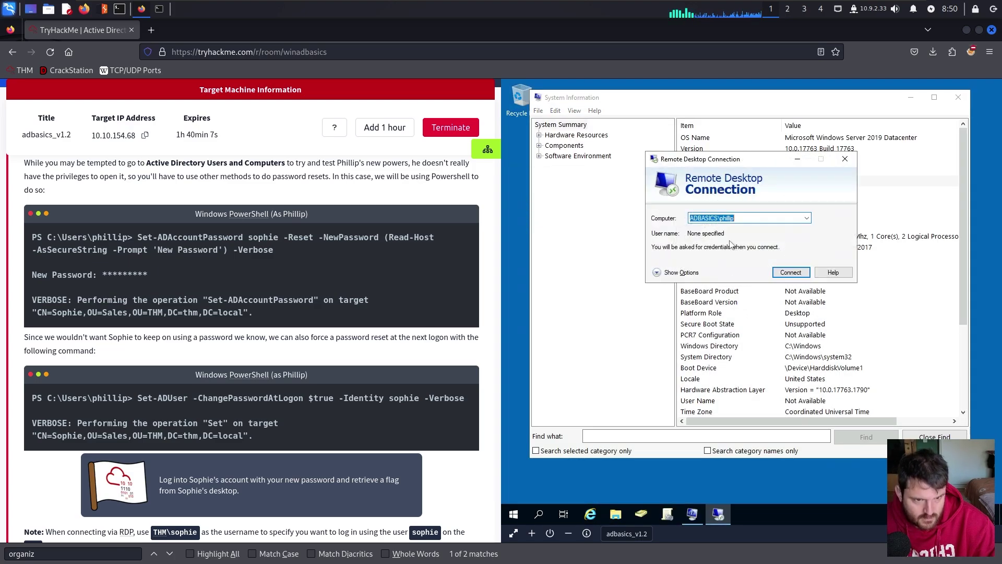
{"action": "left_click", "coordinate": [770, 218]}
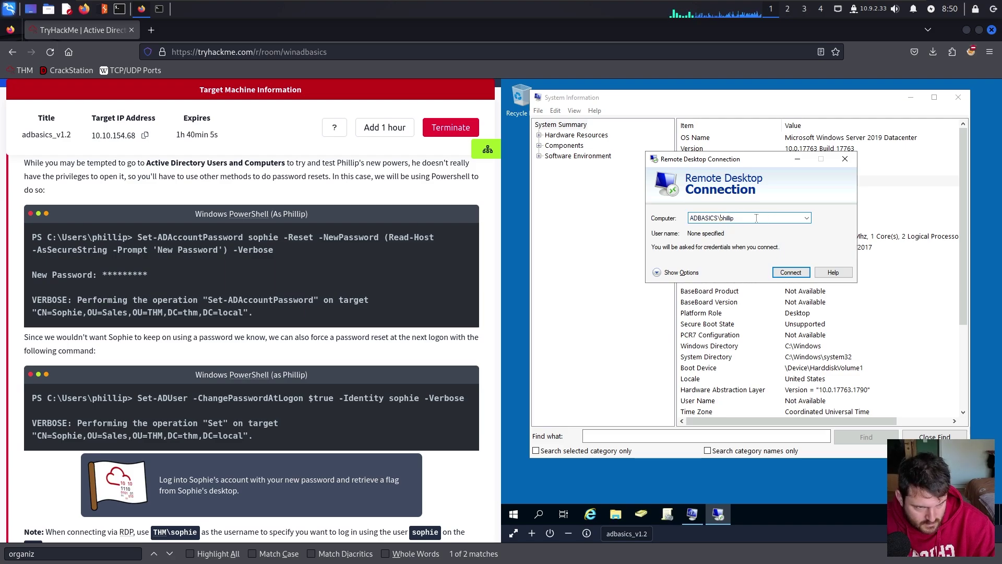
{"action": "key", "text": "BackSpace"}
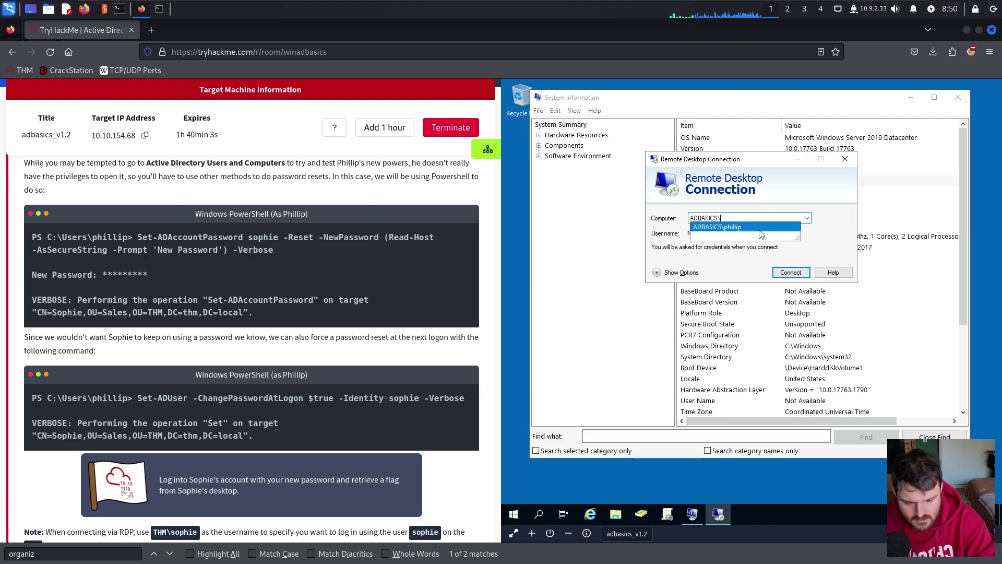
{"action": "type", "text": "sophie"}
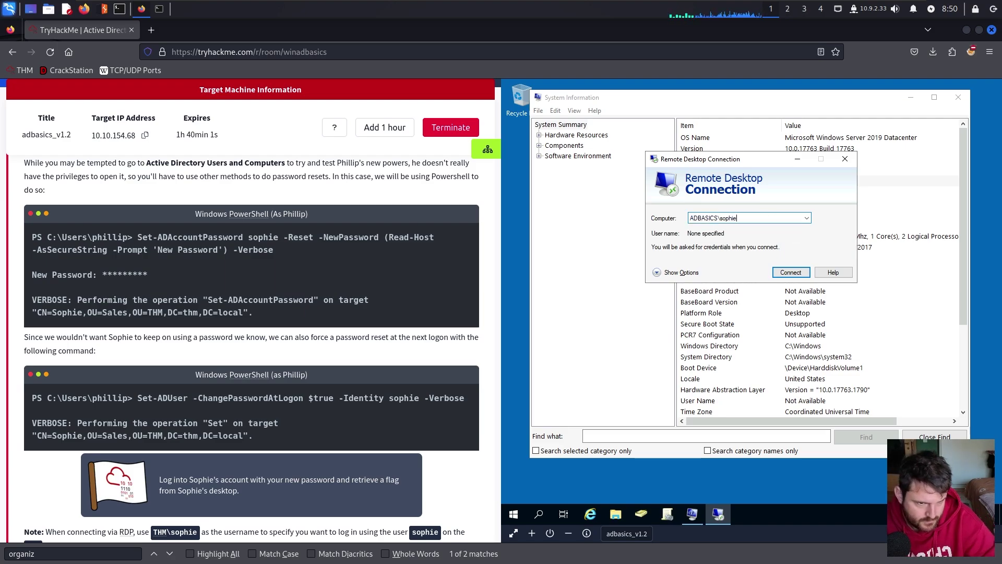
{"action": "key", "text": "Return"}
{"action": "left_click", "coordinate": [869, 297]}
{"action": "left_click", "coordinate": [831, 230]}
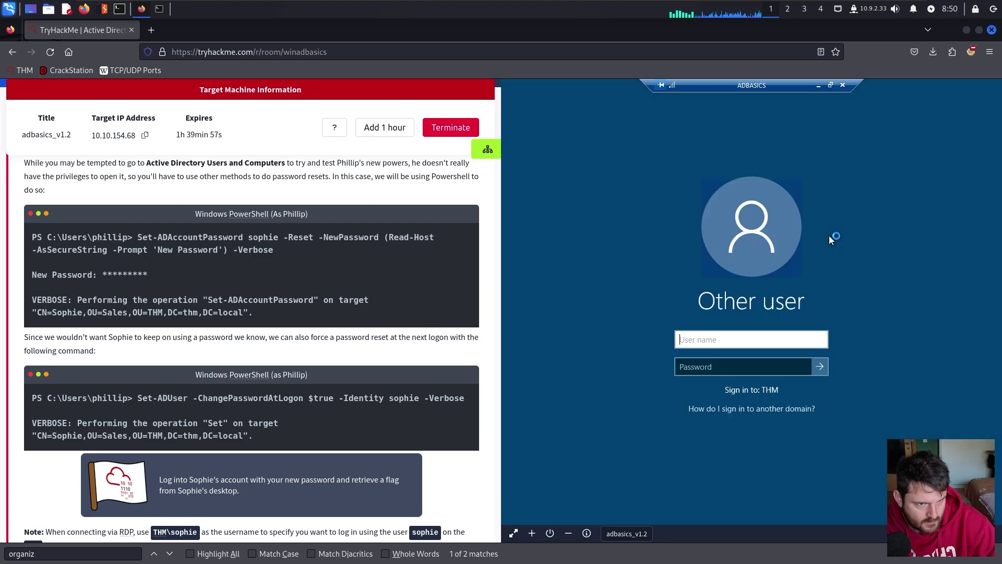
Sign in to ADBASICS as the Sales user with the new password.
{"action": "type", "text": "sophie"}
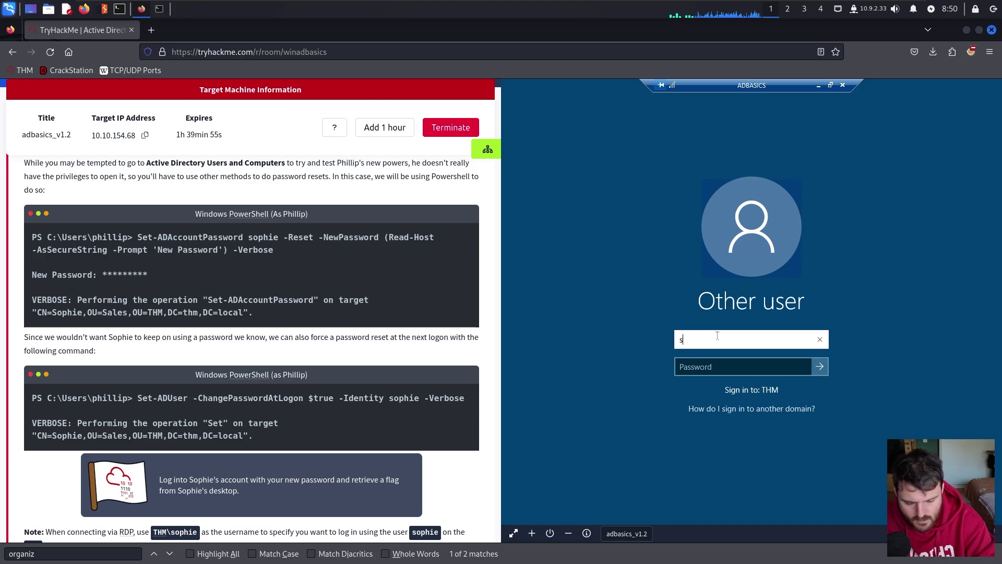
{"action": "left_click", "coordinate": [715, 371]}
{"action": "type", "text": "*******"}
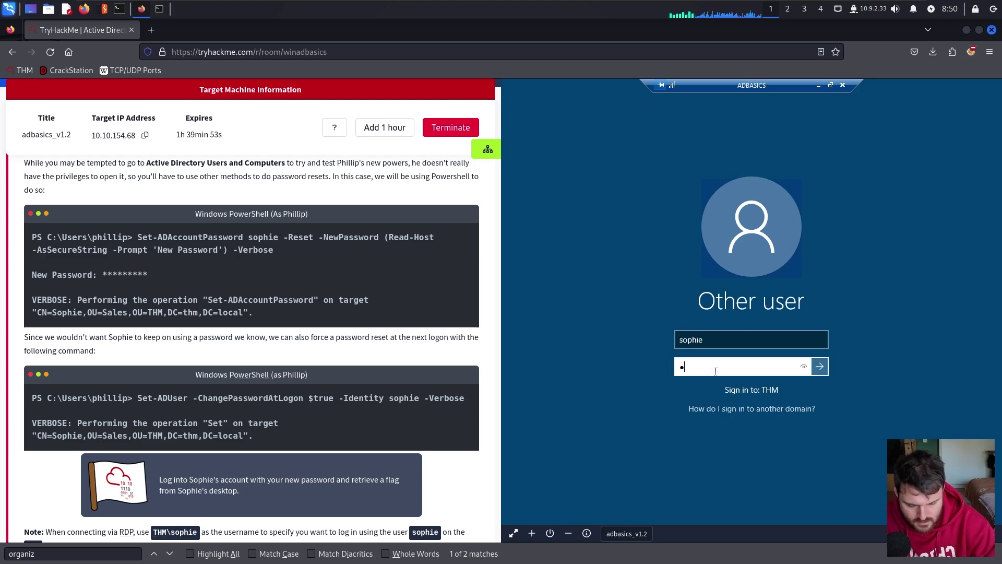
{"action": "type", "text": "**"}
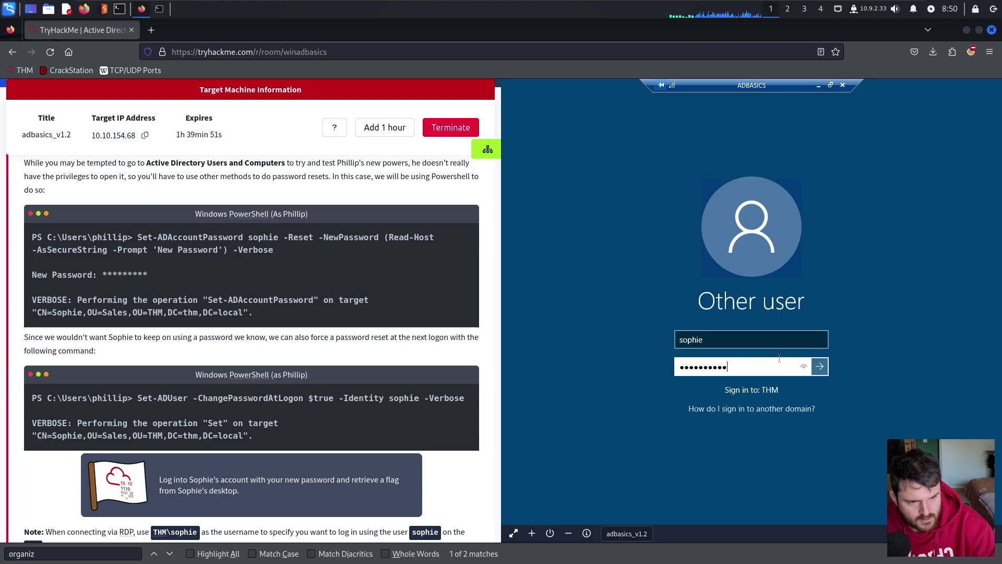
{"action": "left_click", "coordinate": [819, 366]}
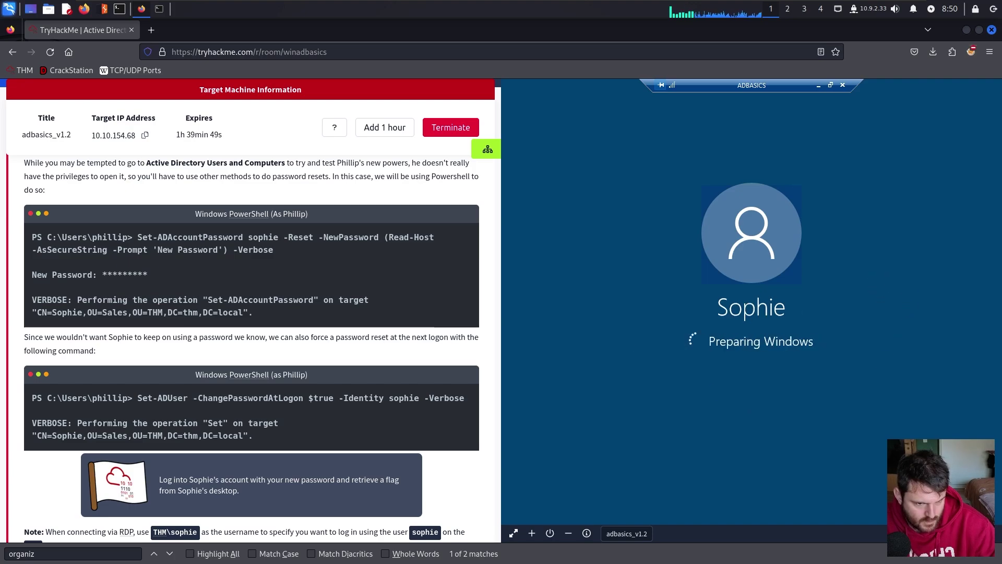
Open the flag file from the desktop in Notepad and select its text.
{"action": "scroll", "coordinate": [318, 345], "scroll_direction": "down", "scroll_amount": 10}
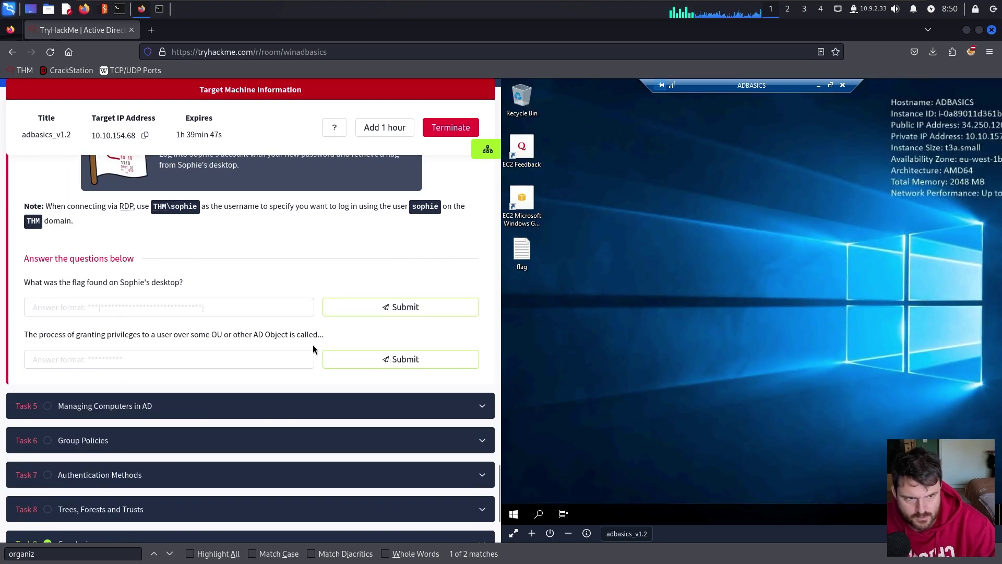
{"action": "double_click", "coordinate": [521, 248]}
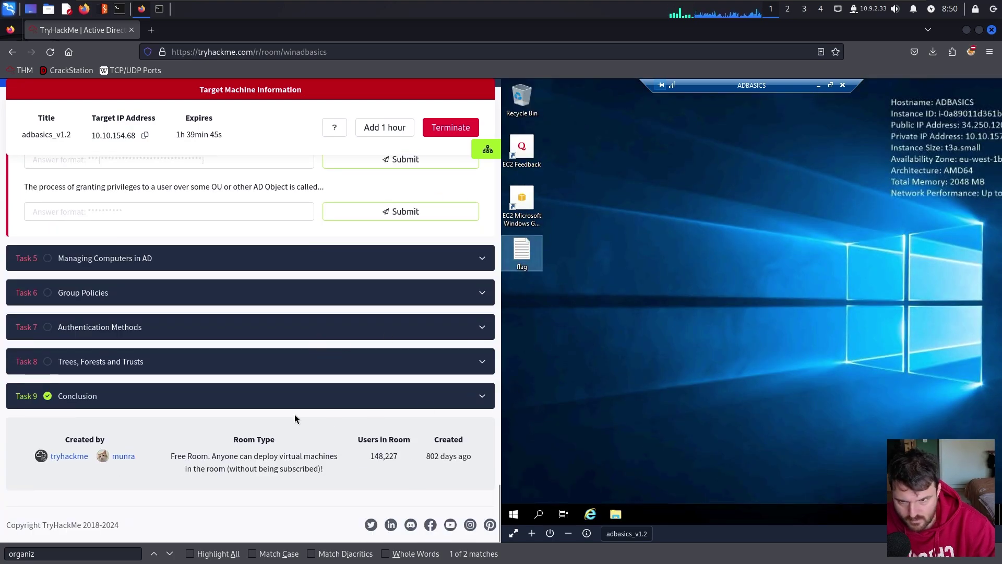
{"action": "scroll", "coordinate": [330, 414], "scroll_direction": "up", "scroll_amount": 3}
{"action": "left_click_drag", "start_coordinate": [738, 177], "coordinate": [574, 179]}
Paste the copied flag into the first TryHackMe answer field and submit it.
{"action": "right_click", "coordinate": [618, 183]}
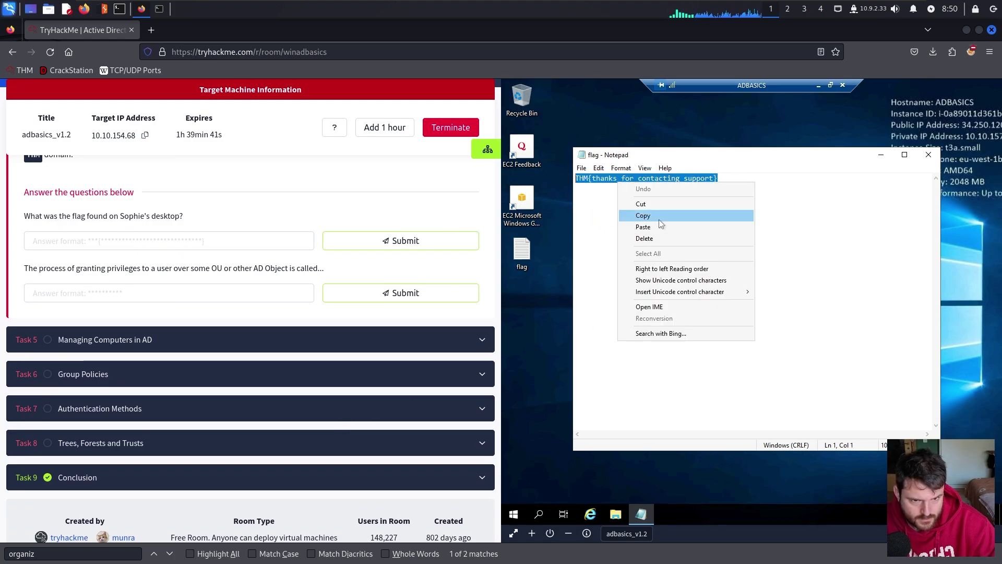
{"action": "left_click", "coordinate": [659, 218]}
{"action": "left_click", "coordinate": [205, 241]}
{"action": "key", "text": "ctrl+v"}
{"action": "left_click", "coordinate": [431, 243]}
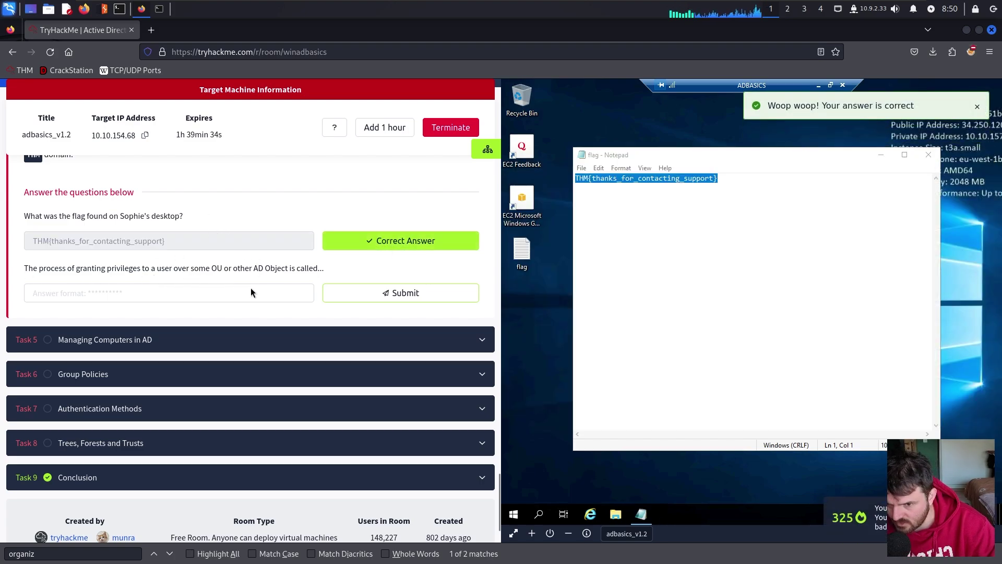
{"action": "scroll", "coordinate": [249, 280], "scroll_direction": "up", "scroll_amount": 1}
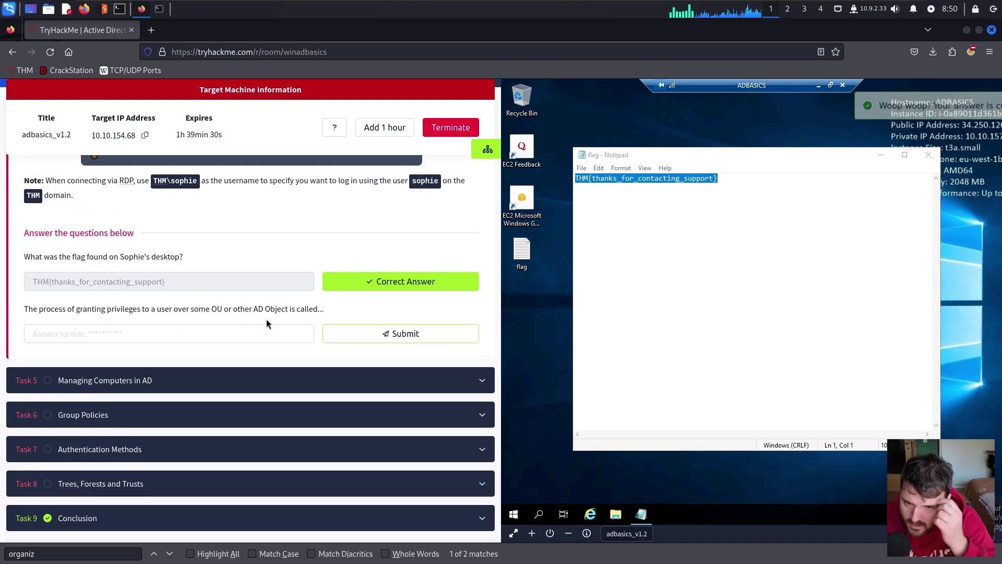
{"action": "left_click_drag", "start_coordinate": [252, 308], "coordinate": [269, 308]}
{"action": "left_click", "coordinate": [295, 319]}
{"action": "left_click", "coordinate": [222, 335]}
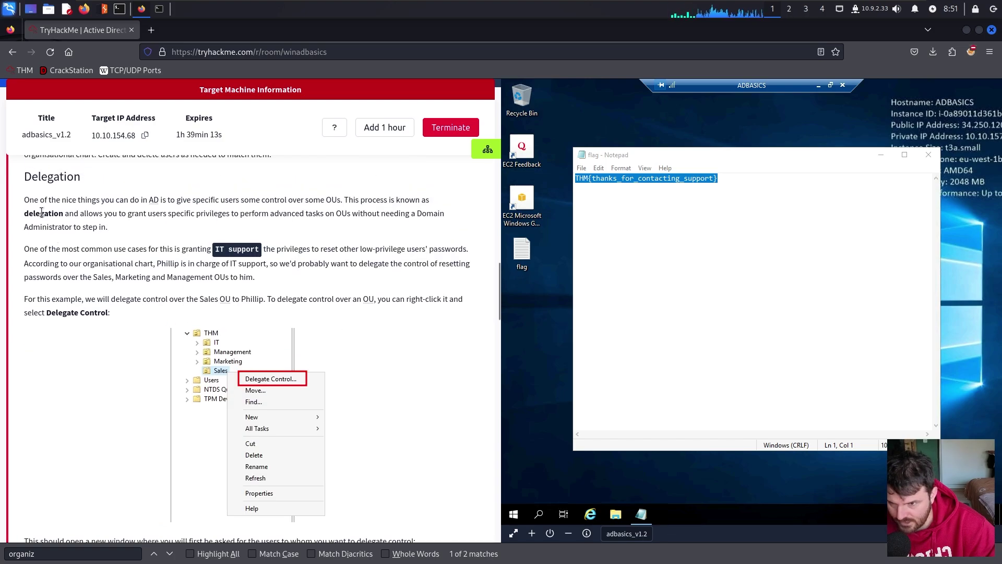
{"action": "double_click", "coordinate": [41, 212]}
{"action": "right_click", "coordinate": [41, 212]}
{"action": "left_click", "coordinate": [70, 225]}
{"action": "left_click", "coordinate": [365, 245]}
{"action": "left_click_drag", "start_coordinate": [347, 202], "coordinate": [427, 200]}
{"action": "left_click", "coordinate": [122, 212]}
{"action": "left_click_drag", "start_coordinate": [29, 200], "coordinate": [233, 199]}
{"action": "left_click", "coordinate": [267, 231]}
{"action": "left_click_drag", "start_coordinate": [24, 200], "coordinate": [130, 200]}
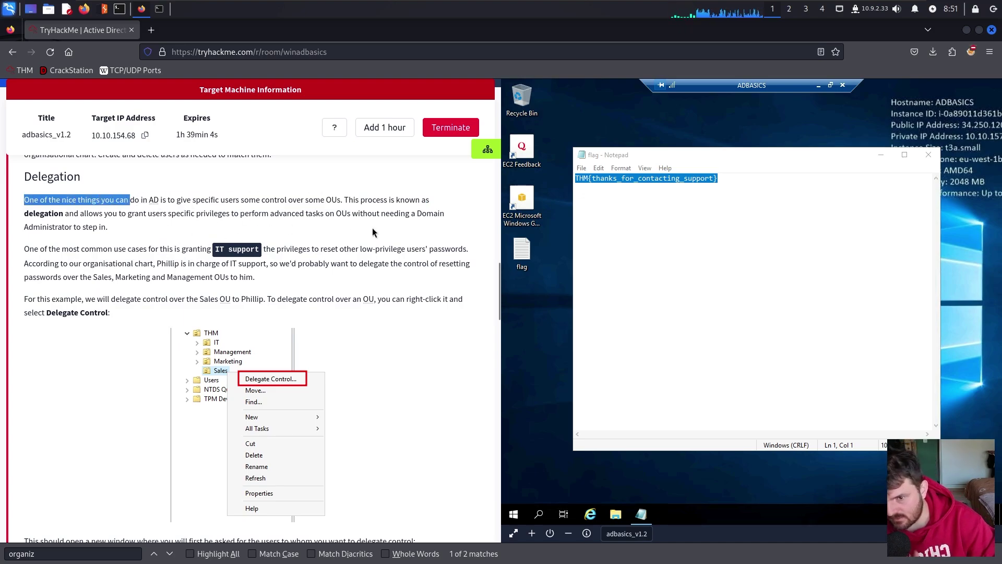
{"action": "double_click", "coordinate": [329, 199]}
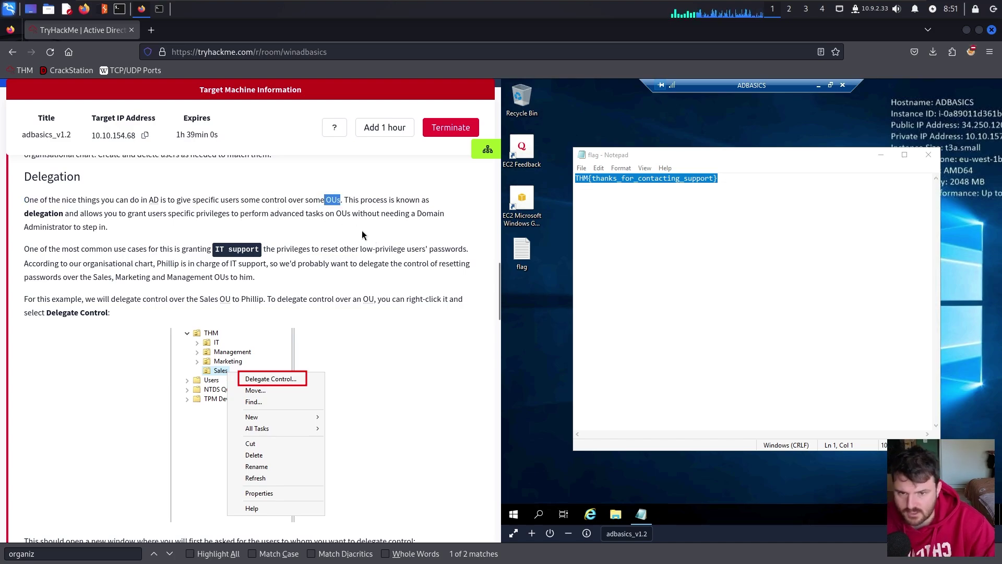